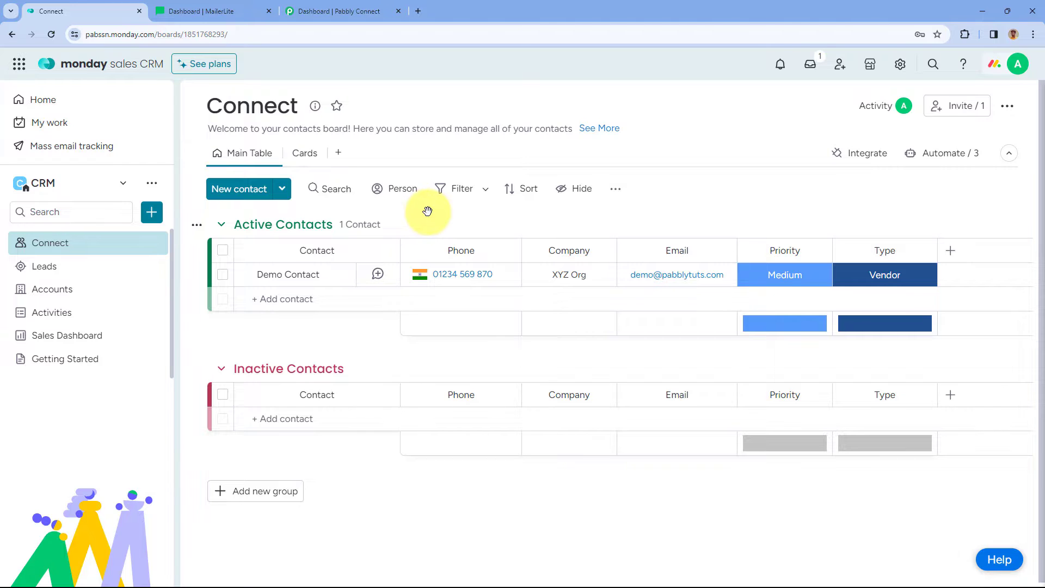
# Look over the MailerLite dashboard, then bring up the Pabbly Connect dashboard.
pyautogui.click(234, 7)
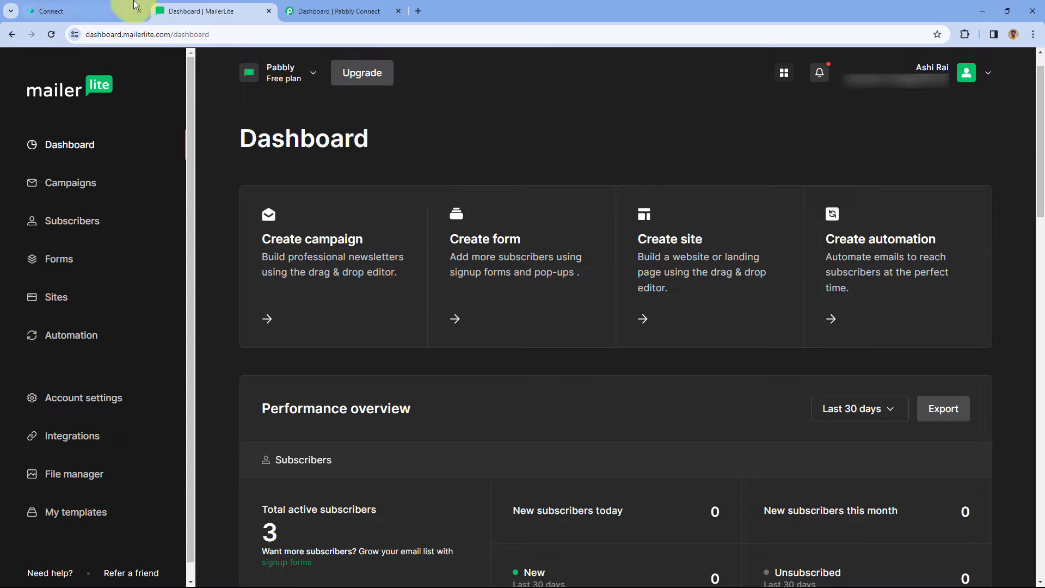
pyautogui.click(112, 11)
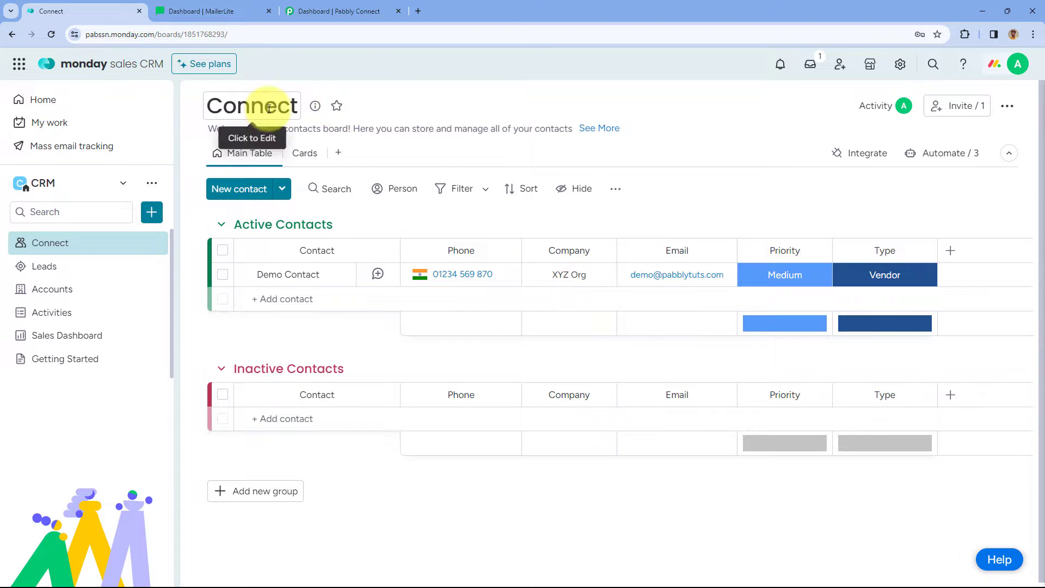
pyautogui.click(217, 11)
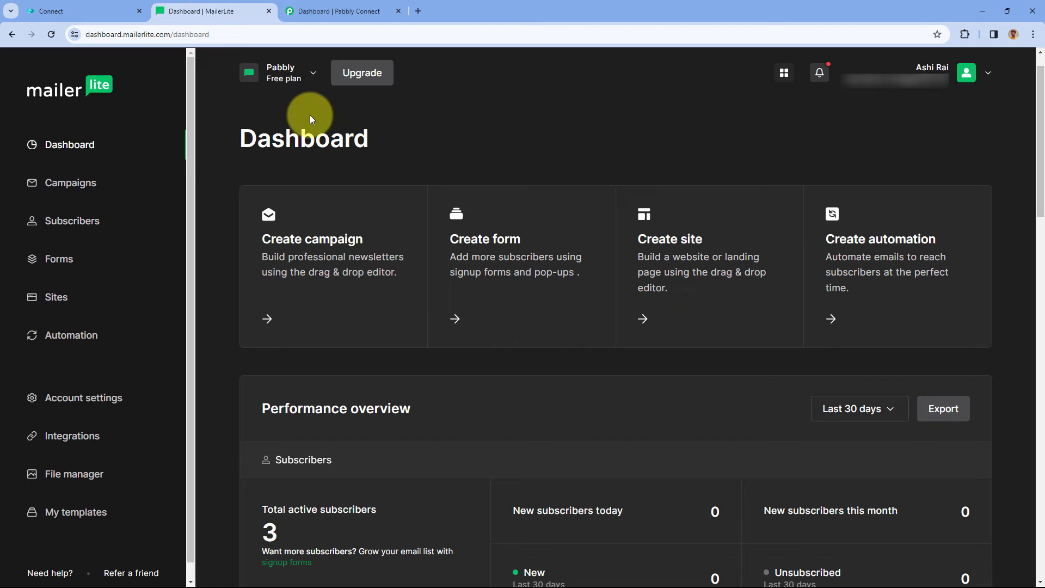
pyautogui.click(338, 11)
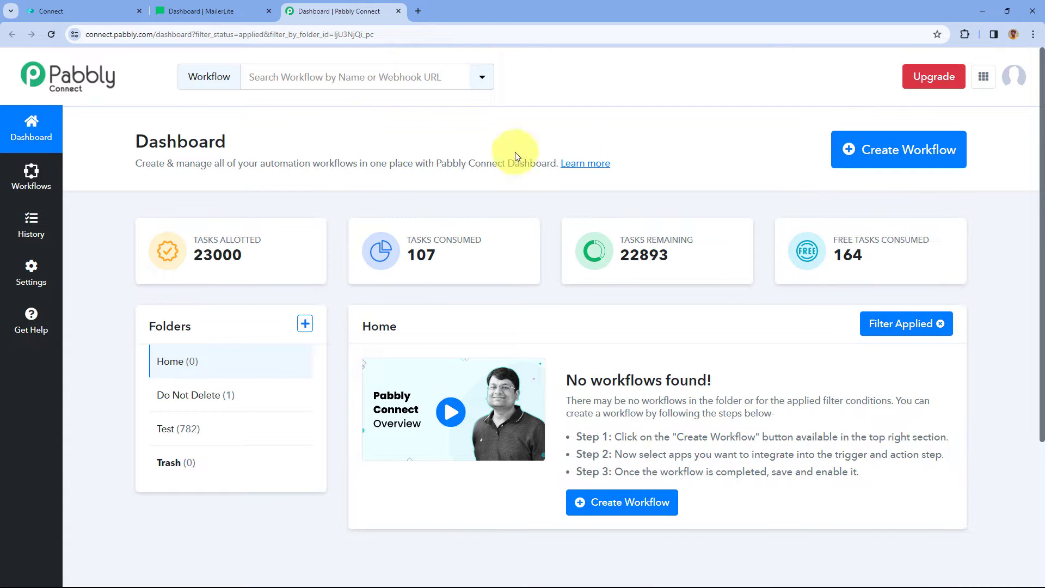
# Create a workflow named 'Monday Sales CRM to MailerLite', keeping Home as its folder.
pyautogui.click(845, 152)
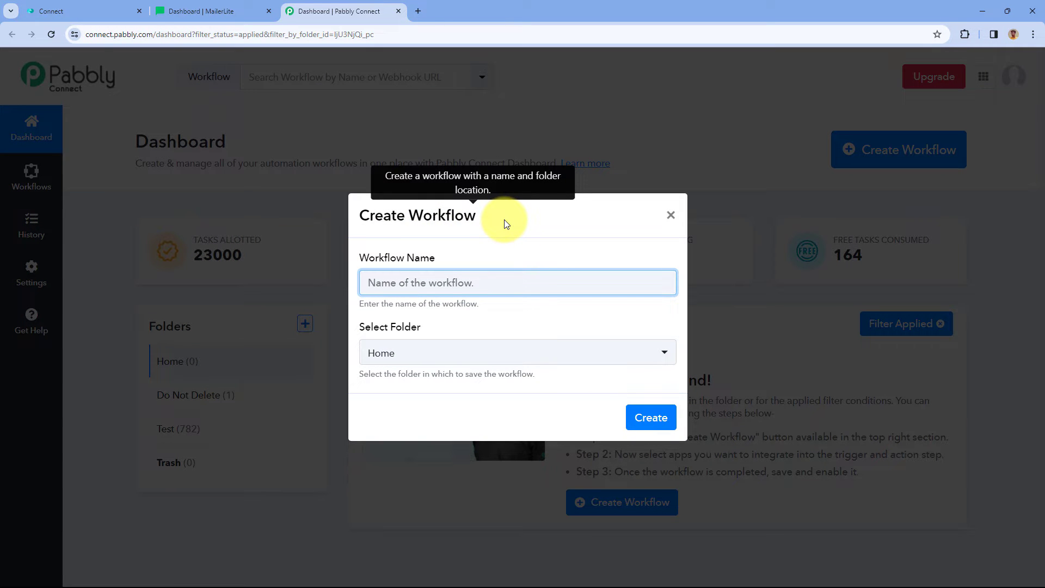
pyautogui.write('Monday')
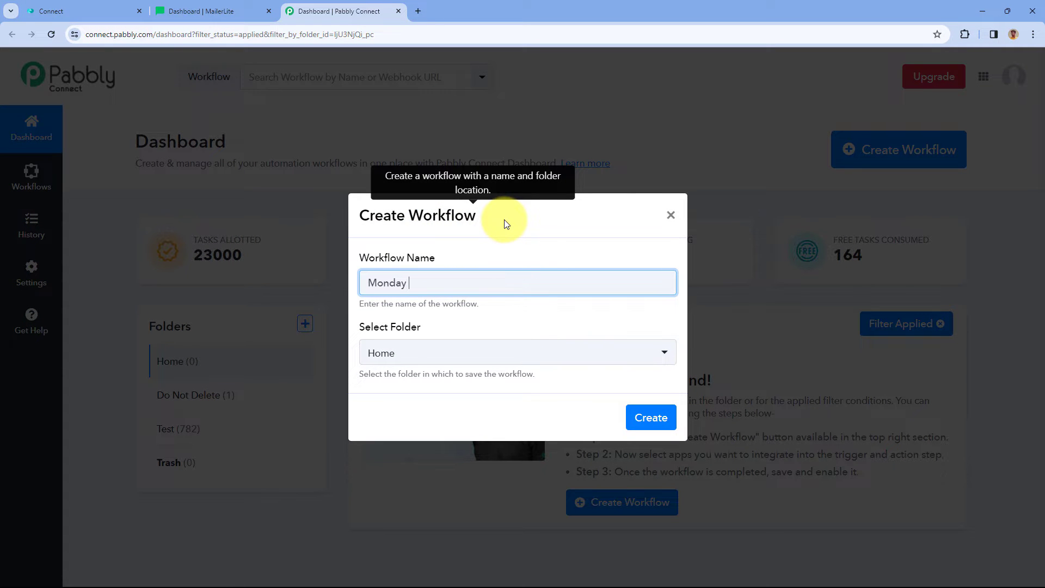
pyautogui.write(' Sales CRM to MaileLin')
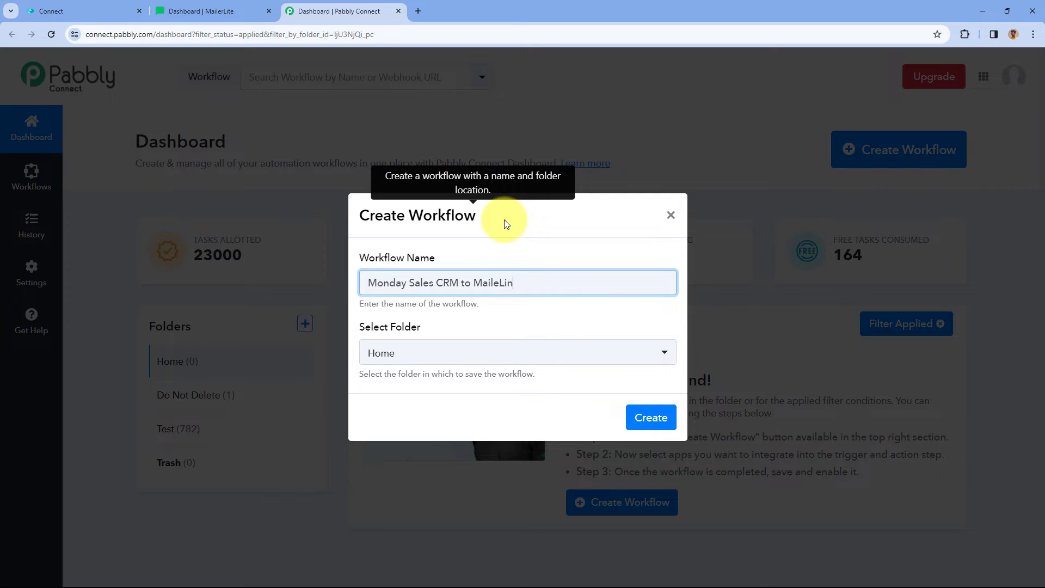
pyautogui.press('BackSpace')
pyautogui.press('BackSpace')
pyautogui.press('BackSpace')
pyautogui.write('rLite')
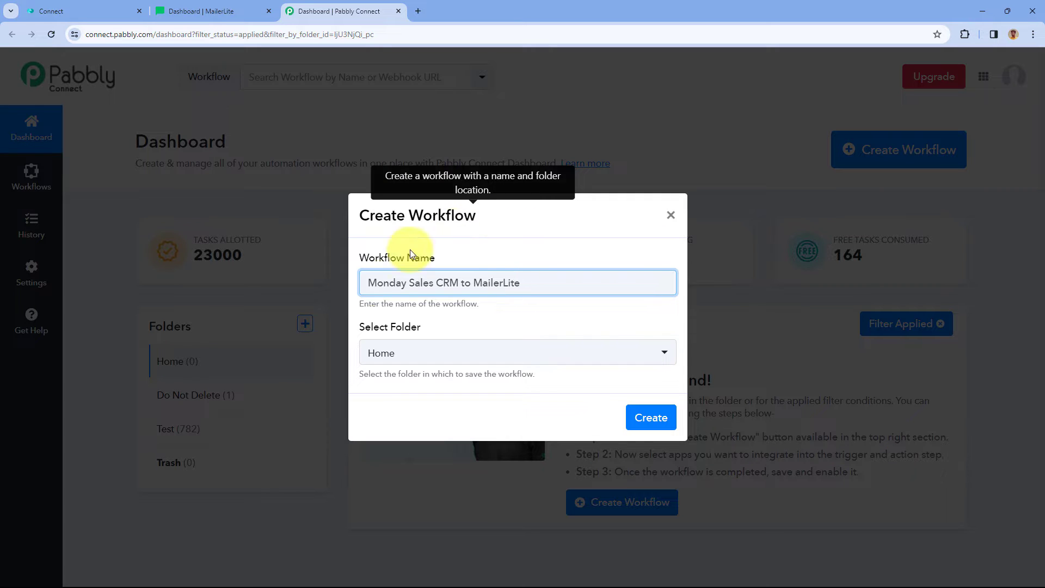
pyautogui.click(517, 351)
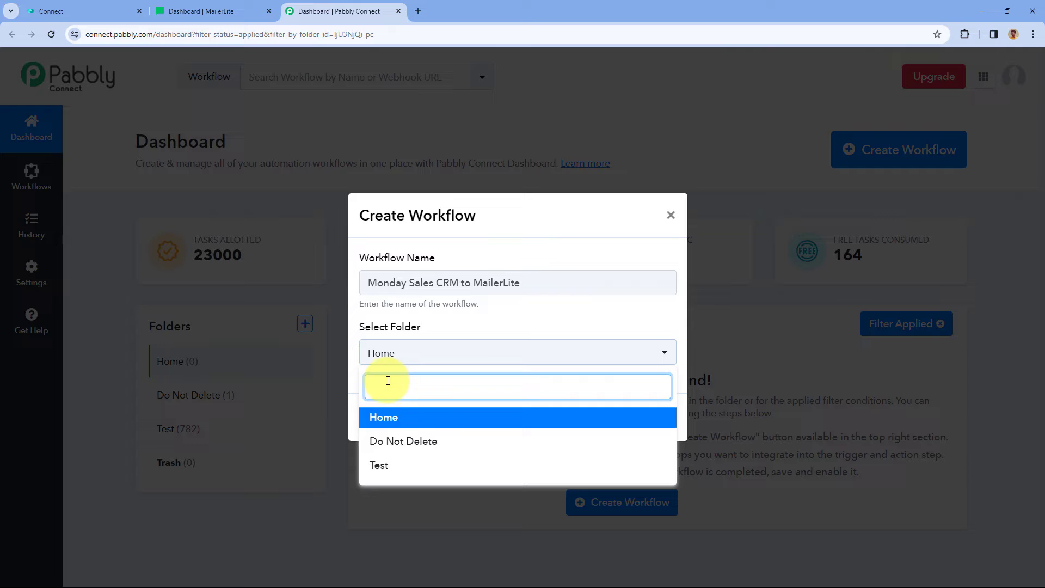
pyautogui.click(415, 420)
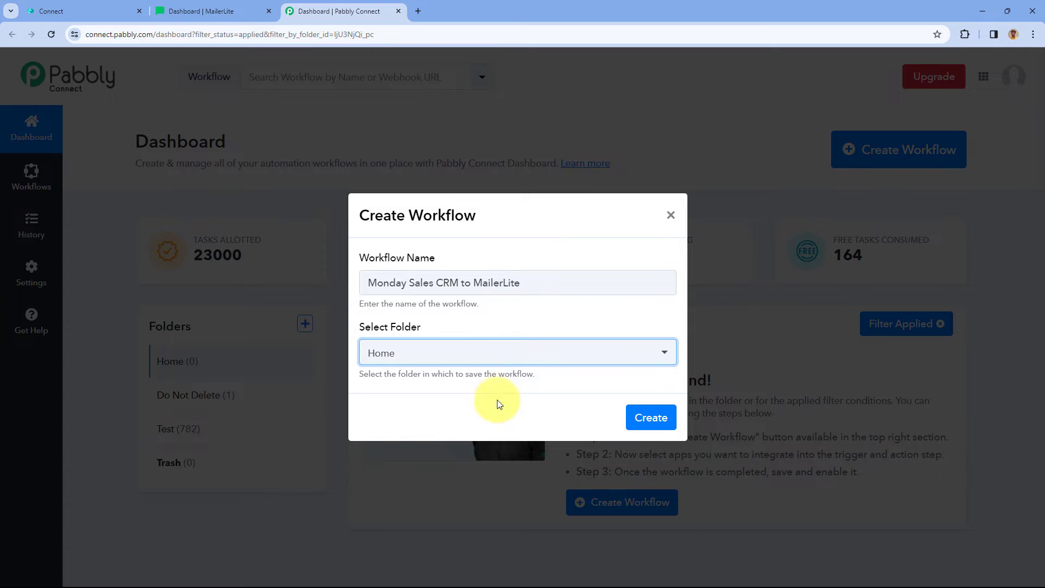
pyautogui.click(660, 417)
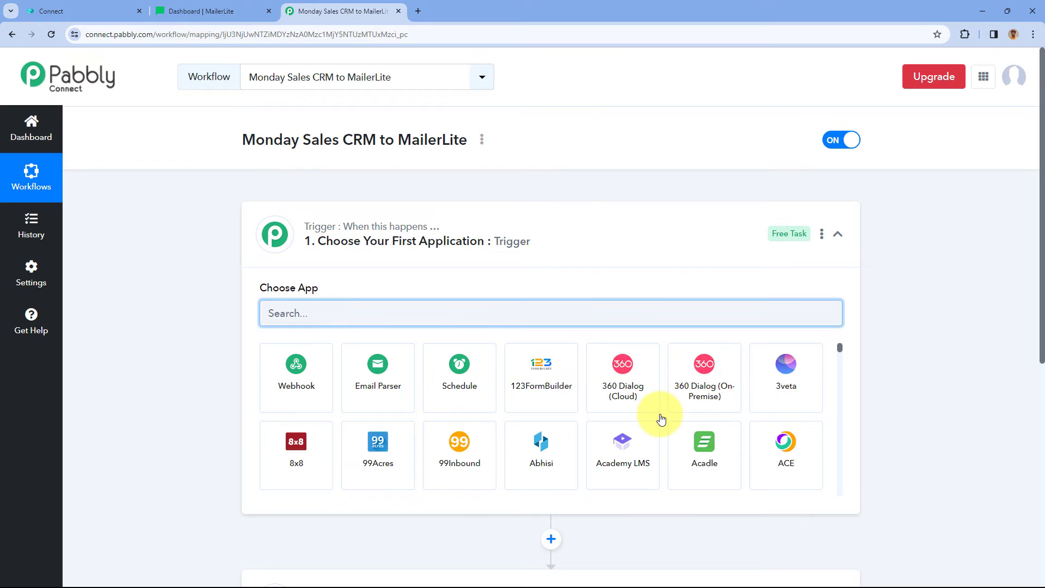
pyautogui.click(564, 226)
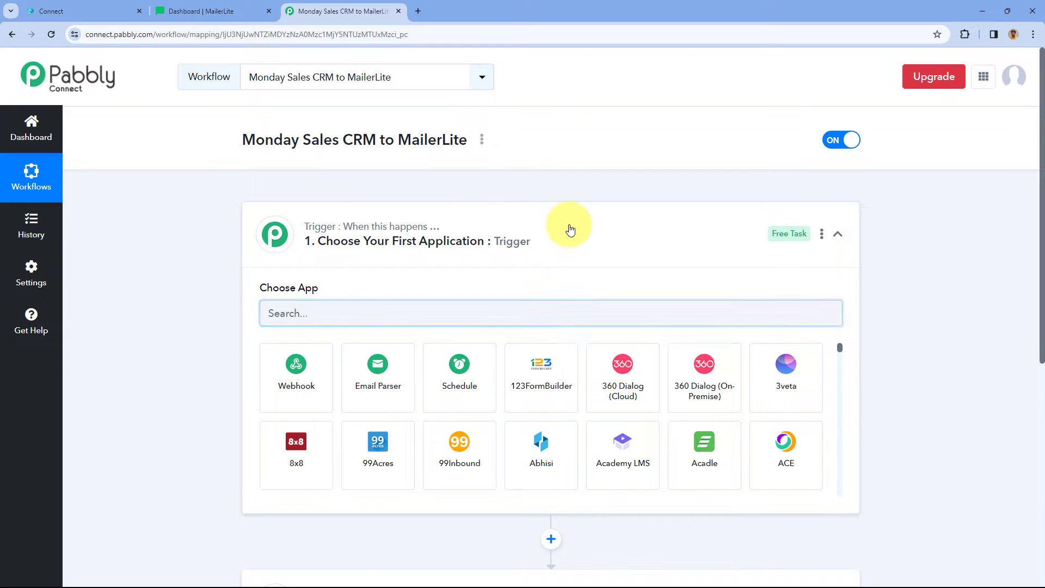
pyautogui.scroll(-1, 203, 260)
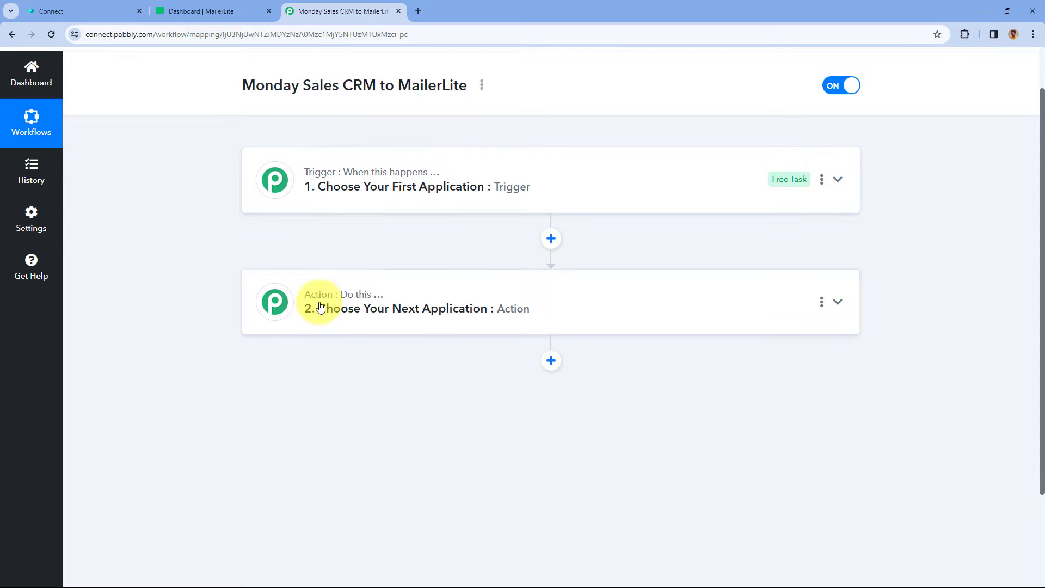
pyautogui.click(593, 187)
pyautogui.scroll(1, 190, 242)
pyautogui.scroll(-2, 190, 243)
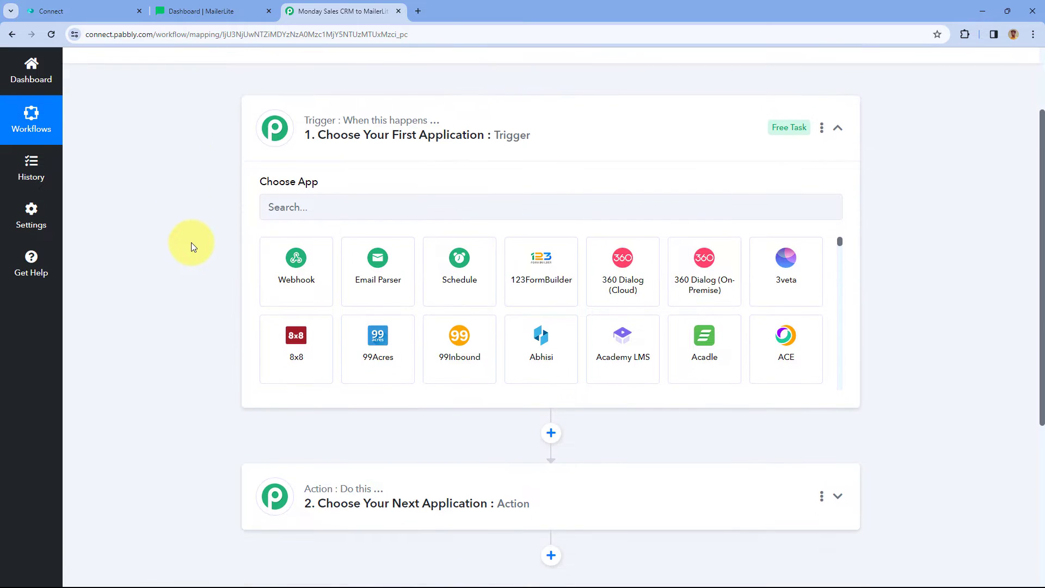
pyautogui.click(103, 11)
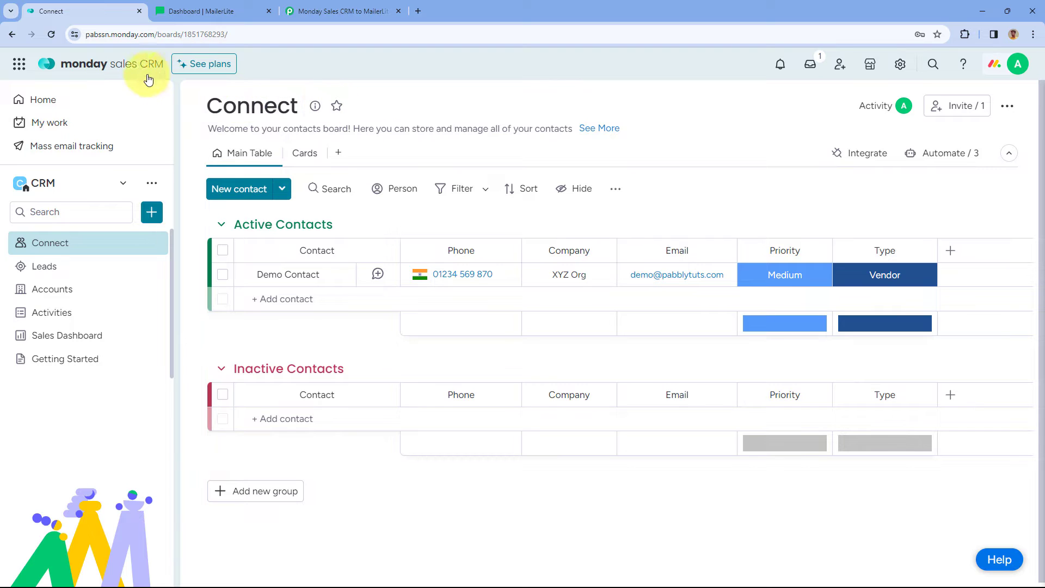
pyautogui.click(321, 9)
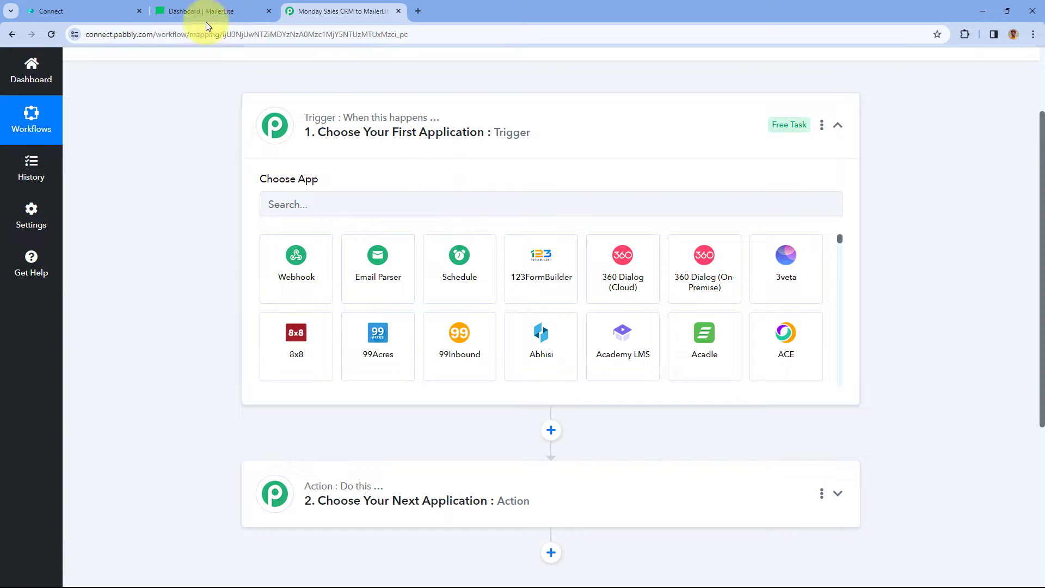
pyautogui.click(106, 11)
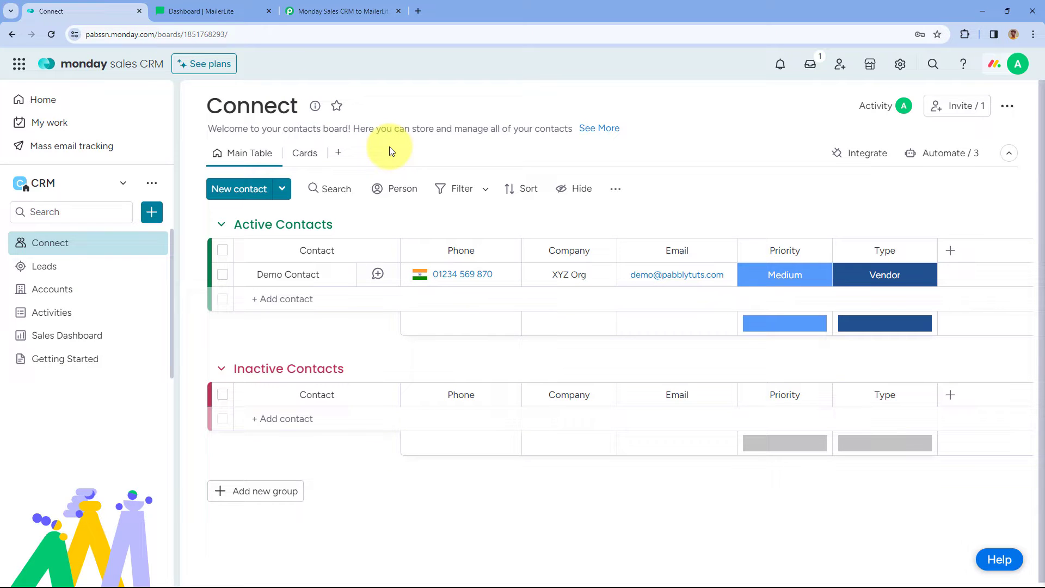
pyautogui.click(336, 10)
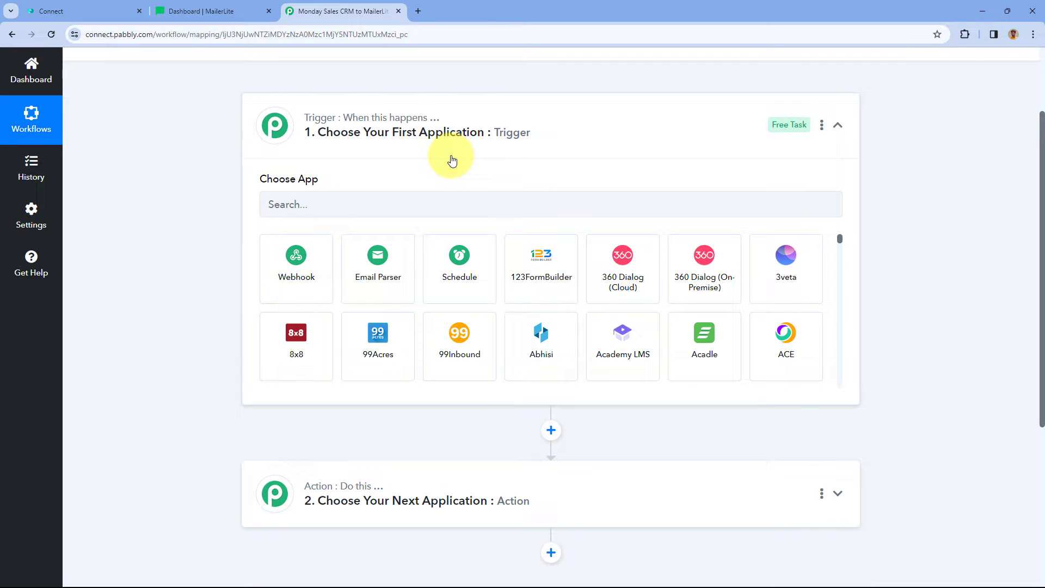
pyautogui.scroll(-2, 220, 212)
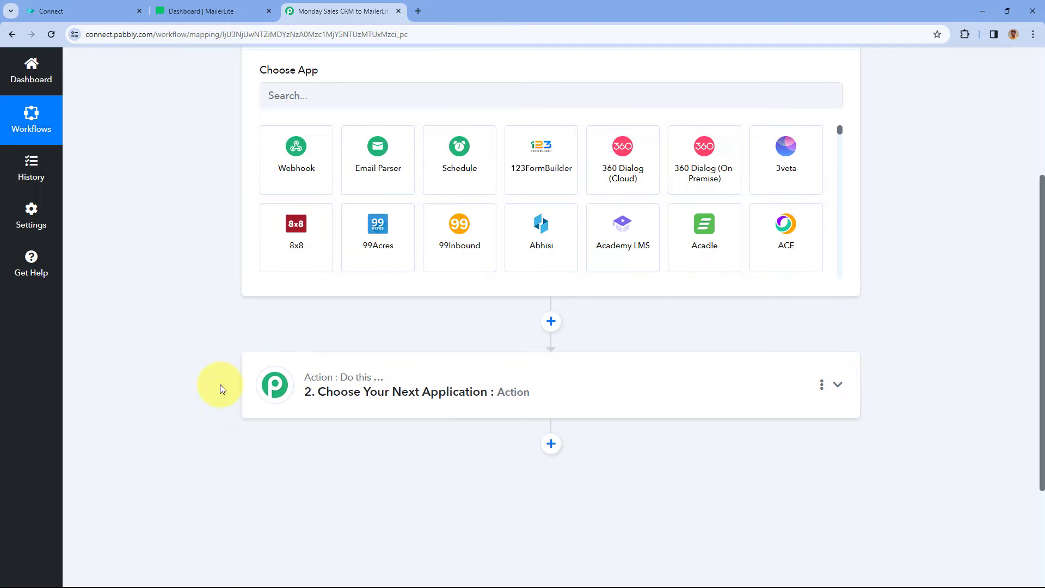
pyautogui.scroll(2, 220, 384)
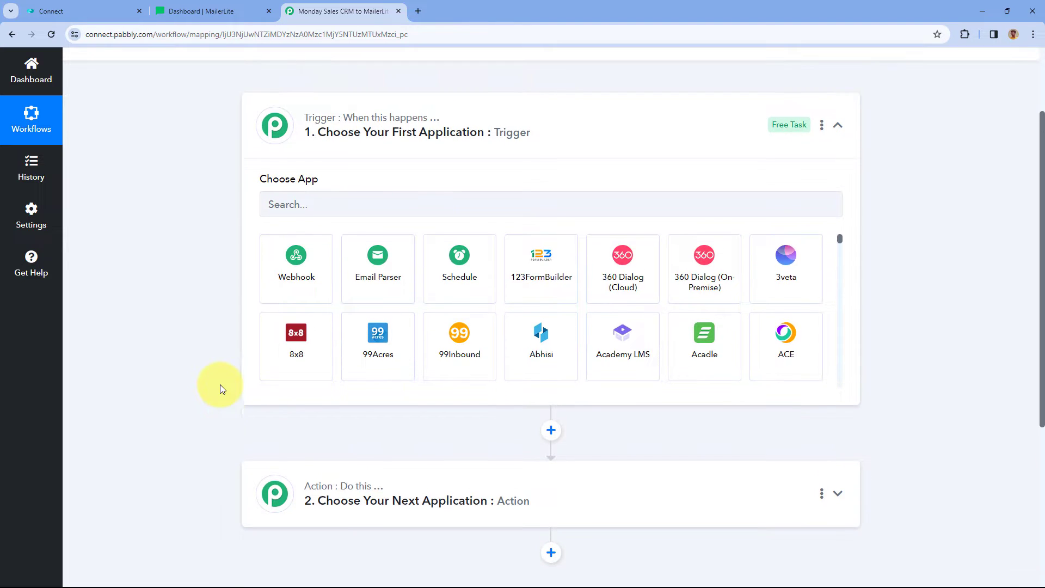
# Set the trigger to Monday.com with the New Item in Board event.
pyautogui.click(329, 208)
pyautogui.write('Mon')
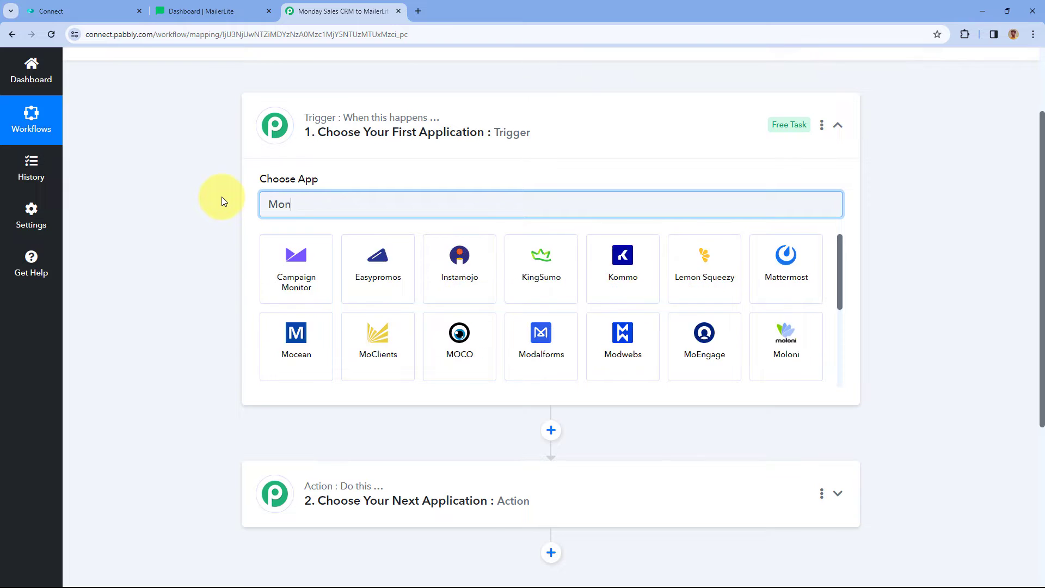
pyautogui.write('day')
pyautogui.click(327, 267)
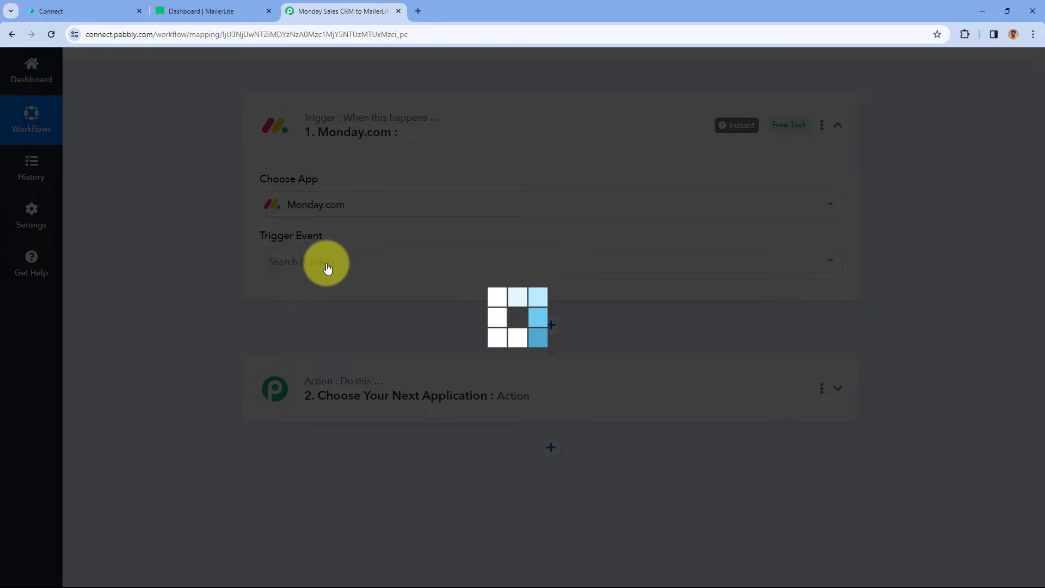
pyautogui.scroll(-1, 362, 218)
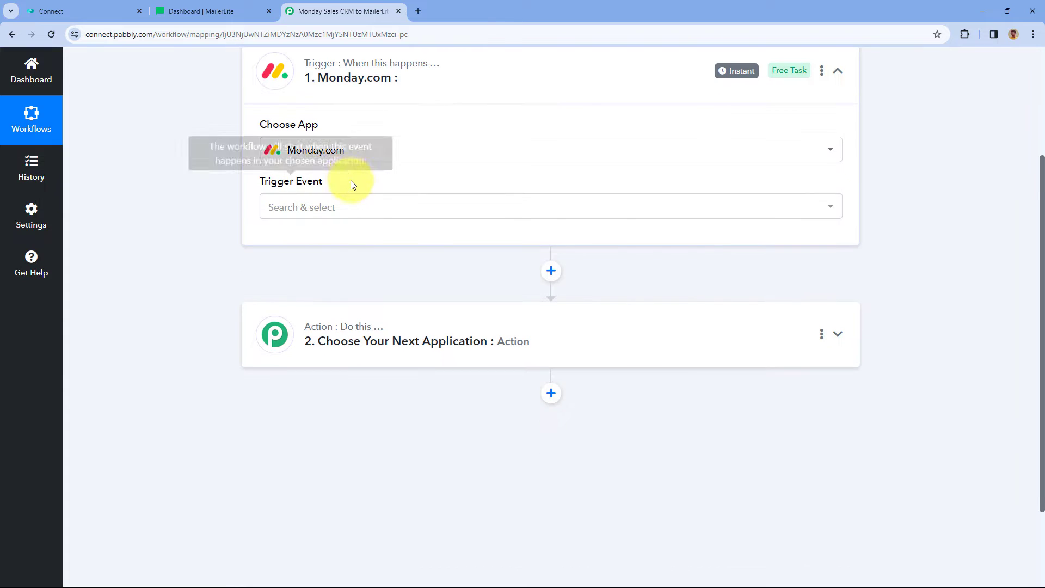
pyautogui.click(357, 206)
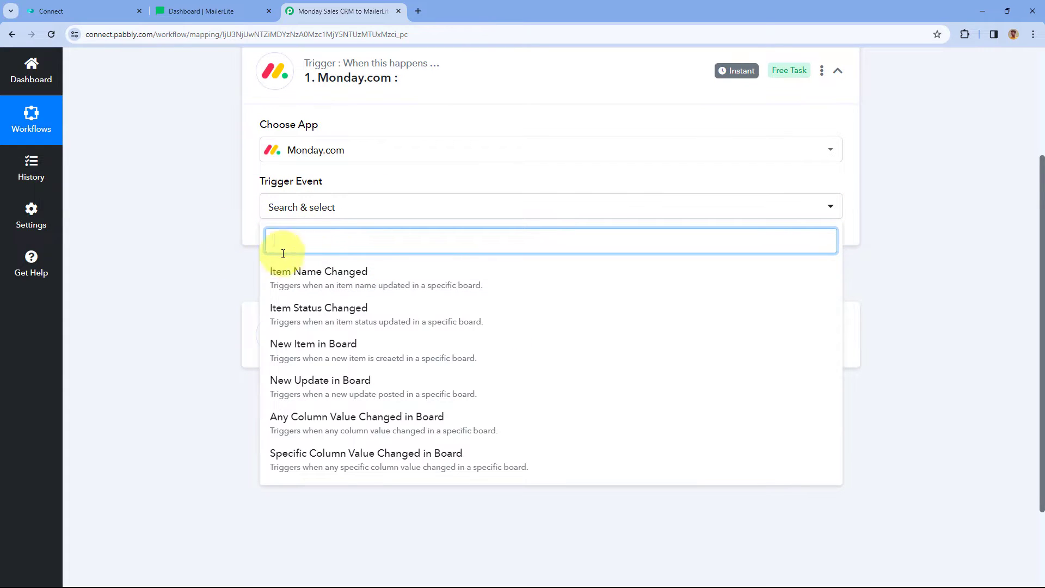
pyautogui.click(320, 347)
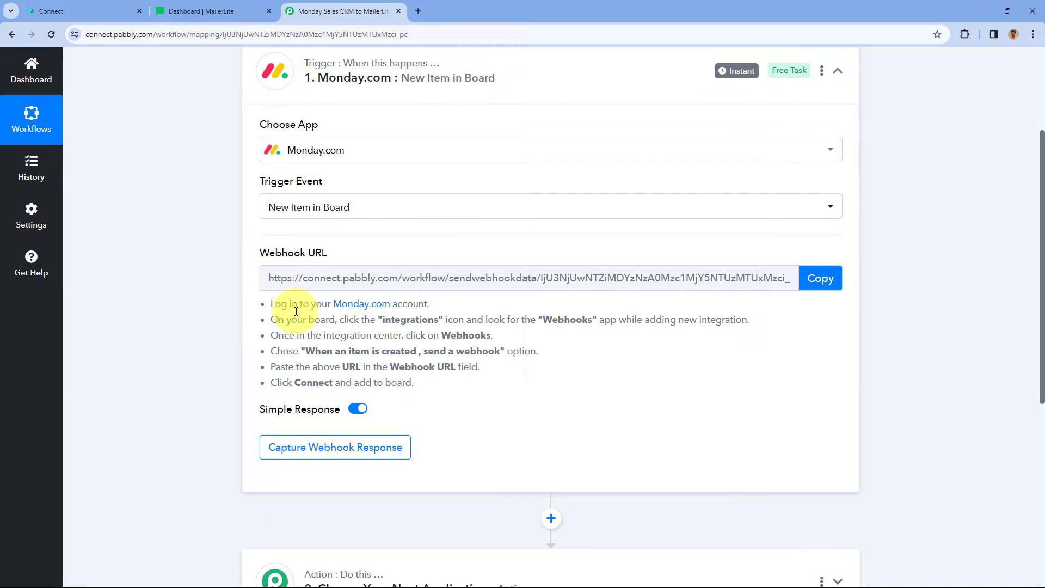
# Copy the trigger's webhook URL and return to the monday board.
pyautogui.moveTo(272, 303); pyautogui.dragTo(432, 396)
pyautogui.click(582, 346)
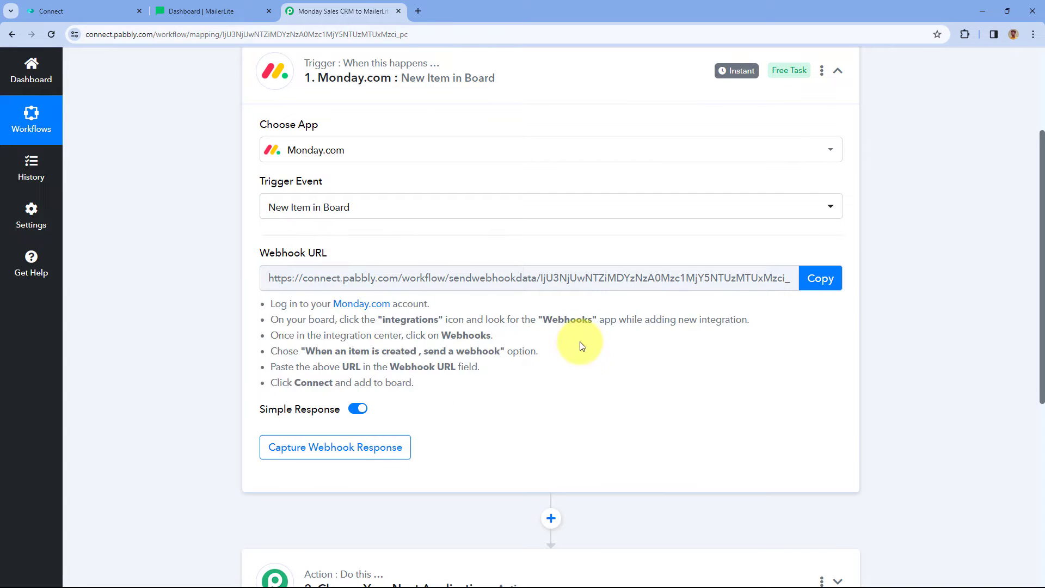
pyautogui.click(820, 277)
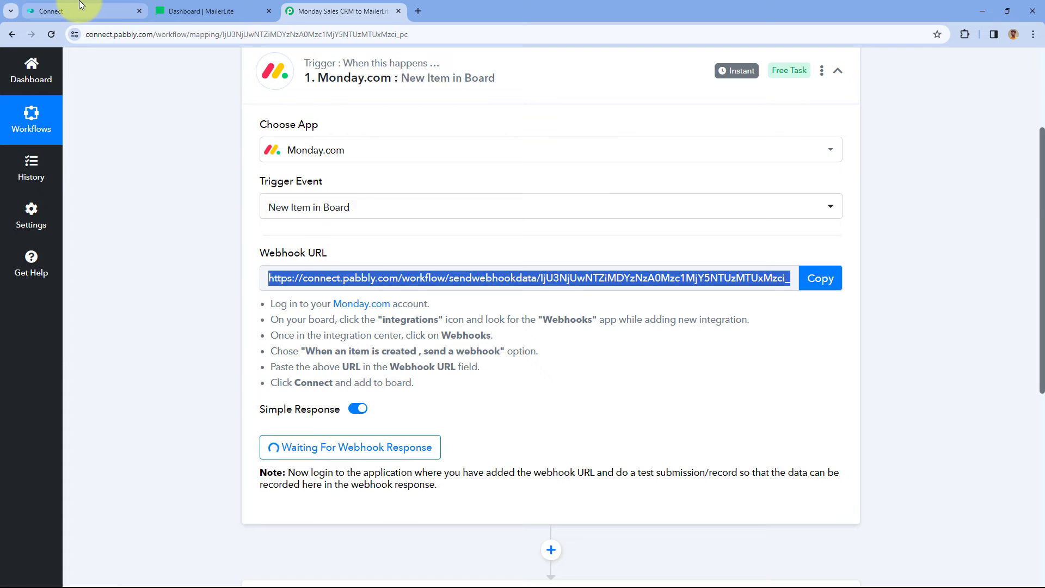
pyautogui.click(77, 11)
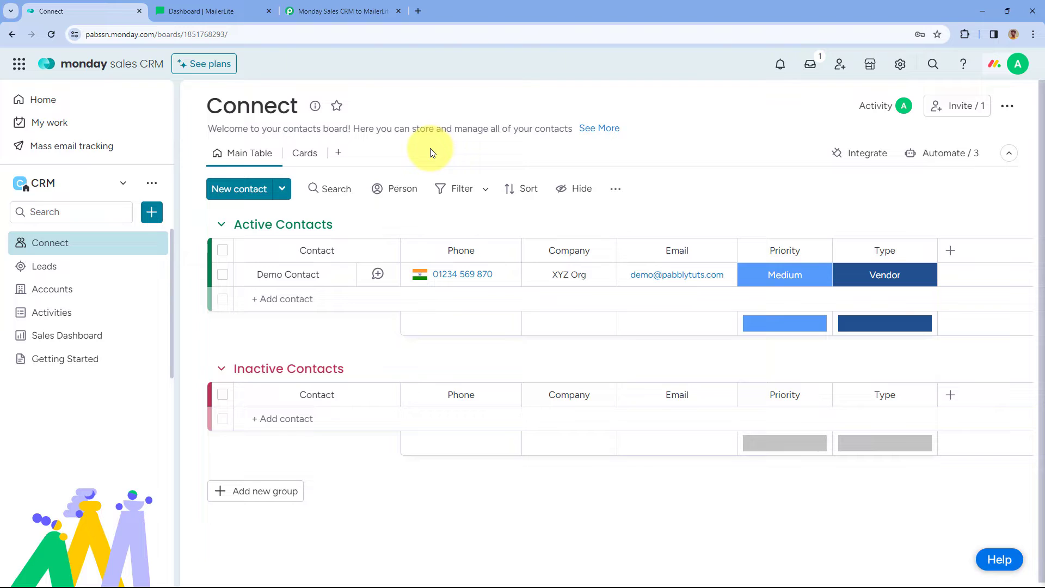
# Find the Webhooks integration and add its 'When an item is created, send a webhook' template.
pyautogui.click(861, 161)
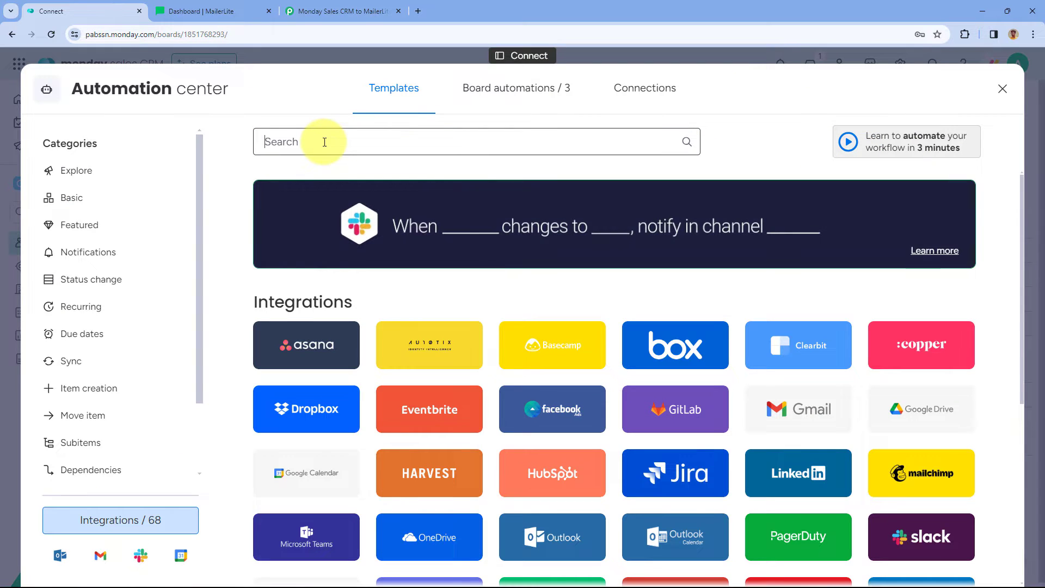
pyautogui.click(324, 142)
pyautogui.write('Webhooks')
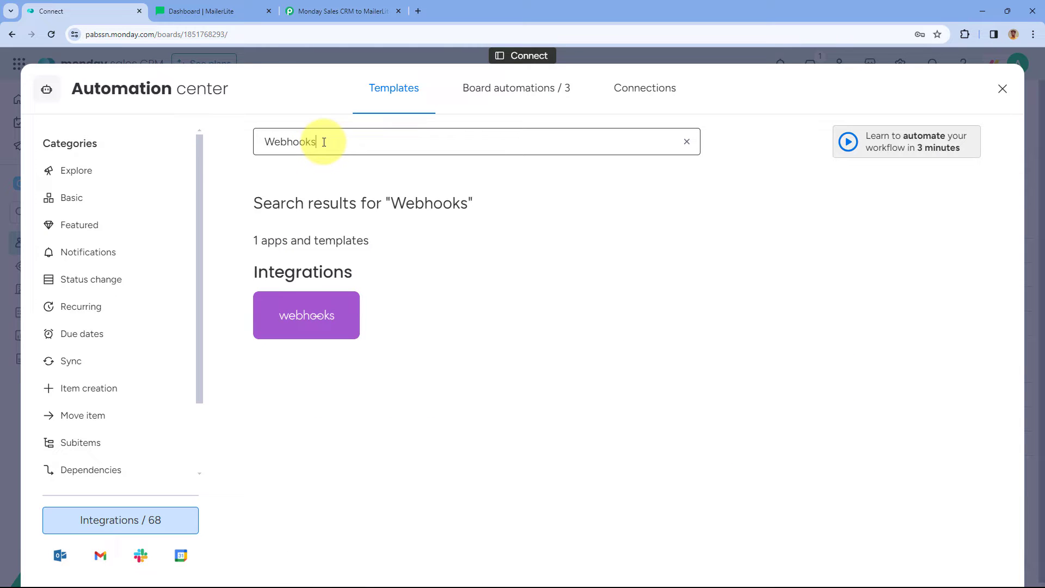
pyautogui.click(306, 316)
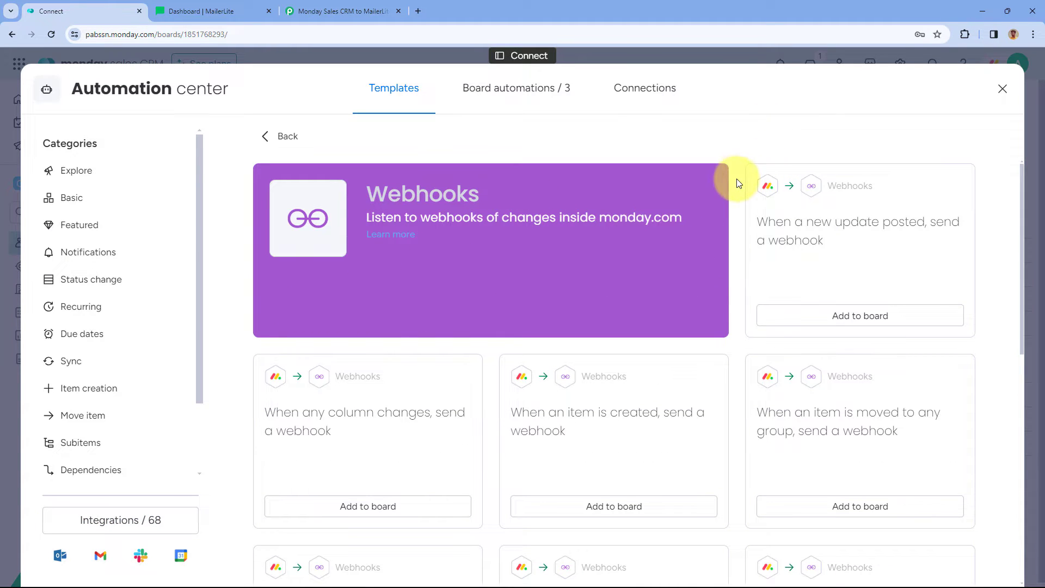
pyautogui.scroll(-1, 734, 180)
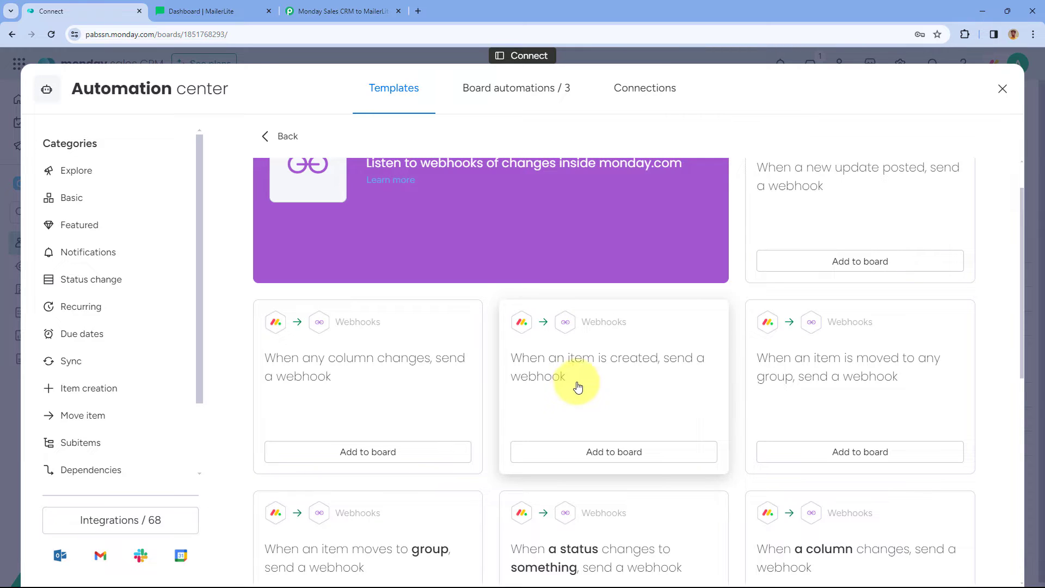
pyautogui.click(611, 459)
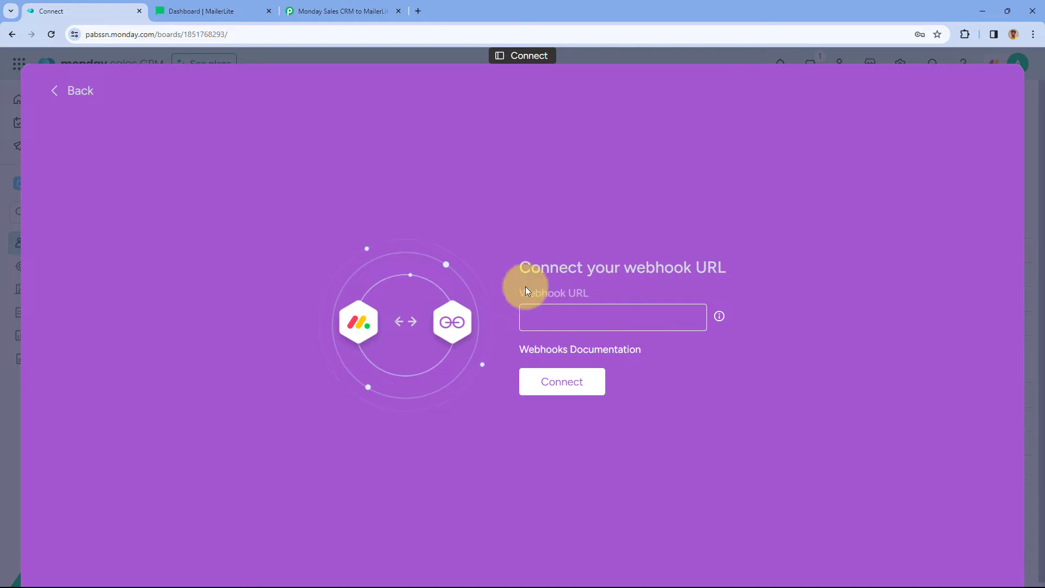
# Paste the Pabbly webhook URL into the automation's Webhook URL field.
pyautogui.click(363, 11)
pyautogui.click(818, 278)
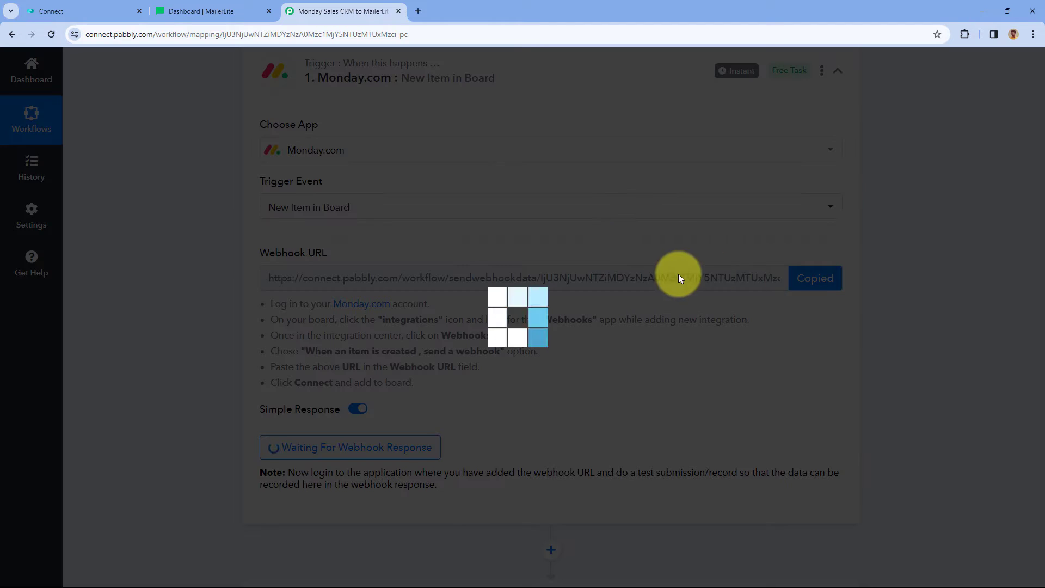
pyautogui.click(77, 9)
pyautogui.rightClick(542, 322)
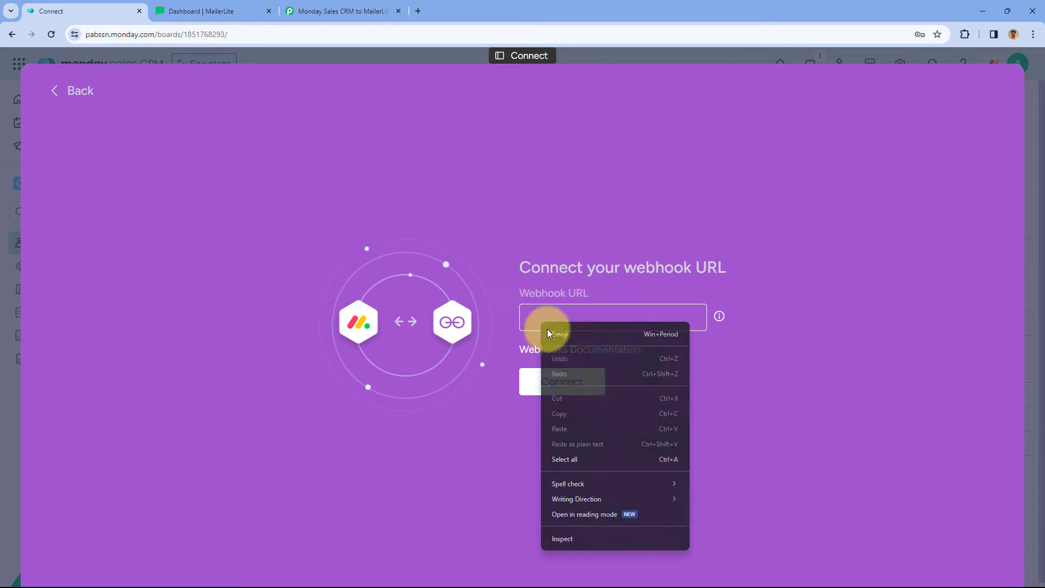
pyautogui.click(545, 316)
pyautogui.rightClick(546, 315)
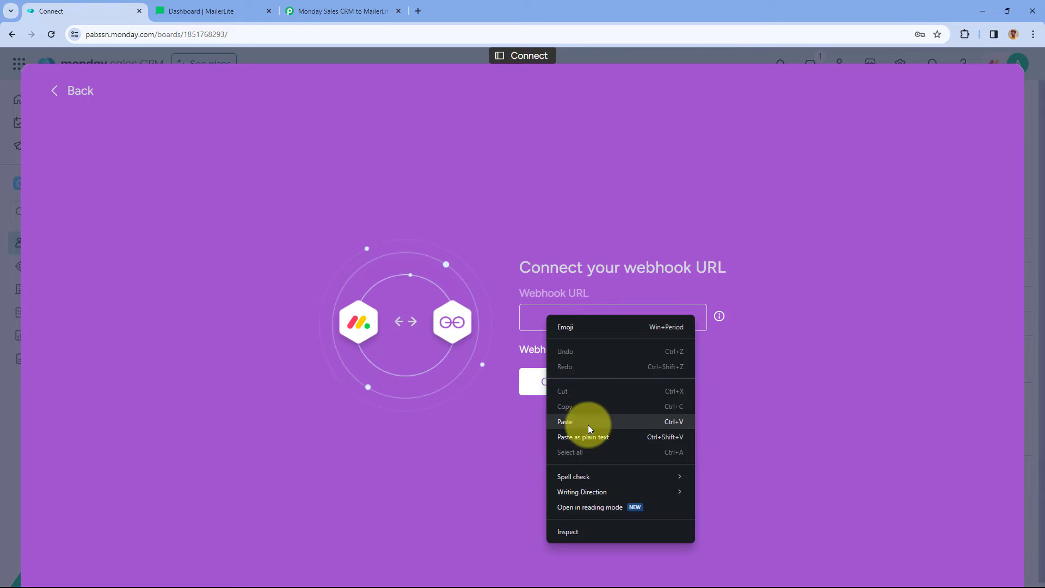
pyautogui.click(559, 429)
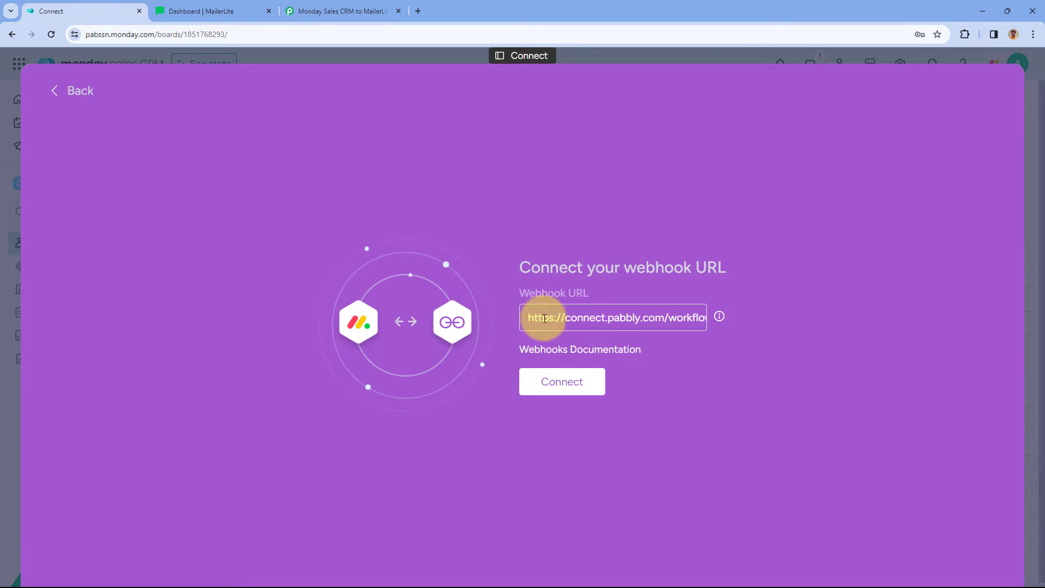
# Connect the webhook, add the automation to the board, and close Automation center.
pyautogui.click(569, 384)
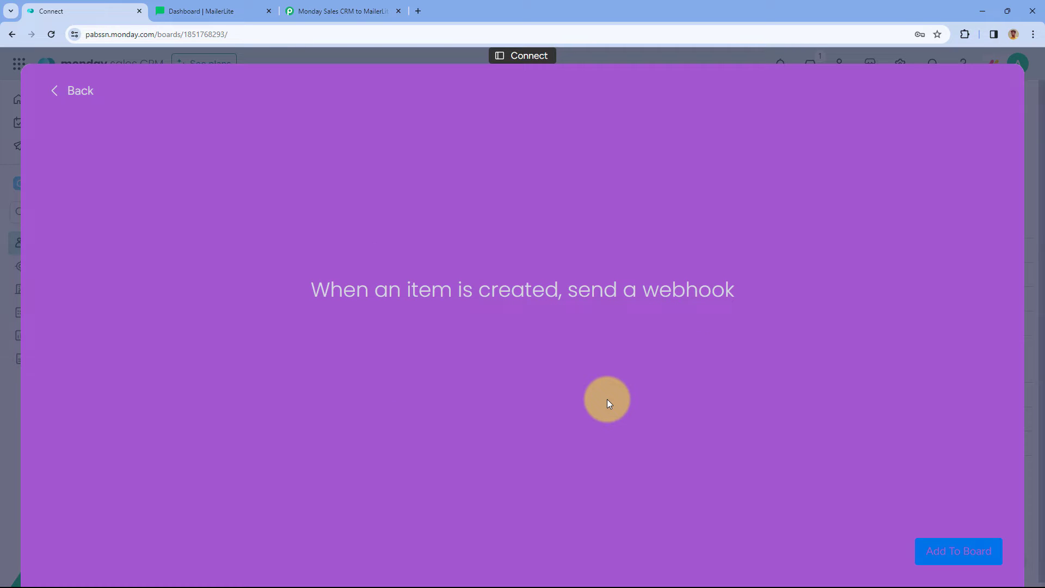
pyautogui.click(938, 551)
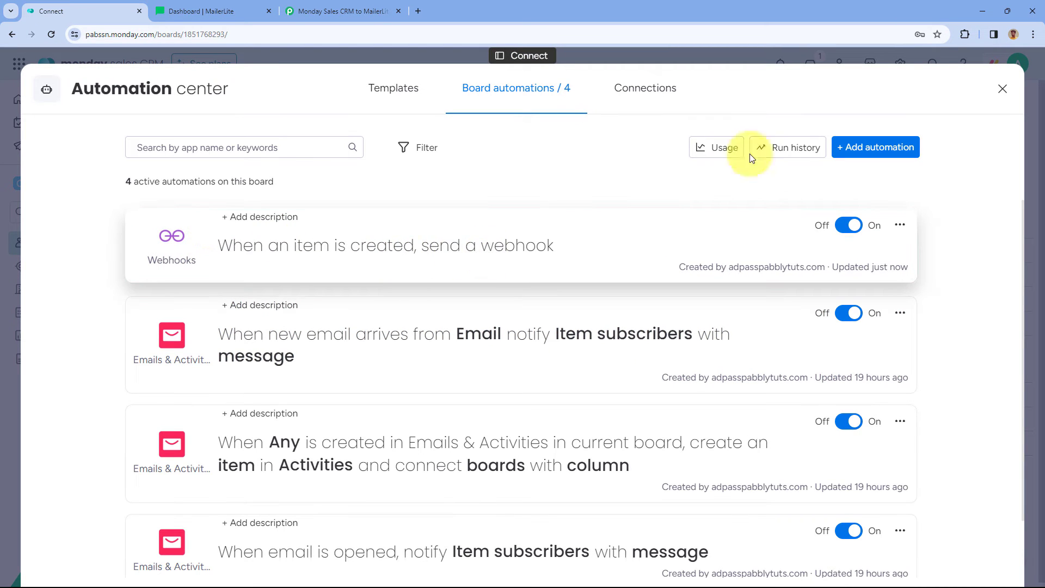
pyautogui.click(1001, 89)
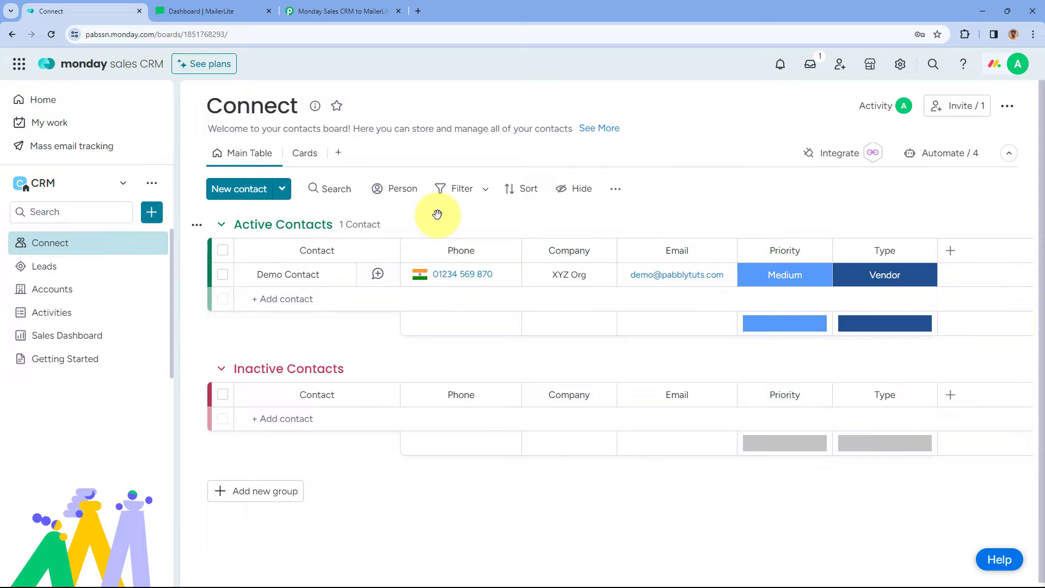
pyautogui.click(335, 12)
pyautogui.scroll(-2, 475, 286)
pyautogui.click(475, 286)
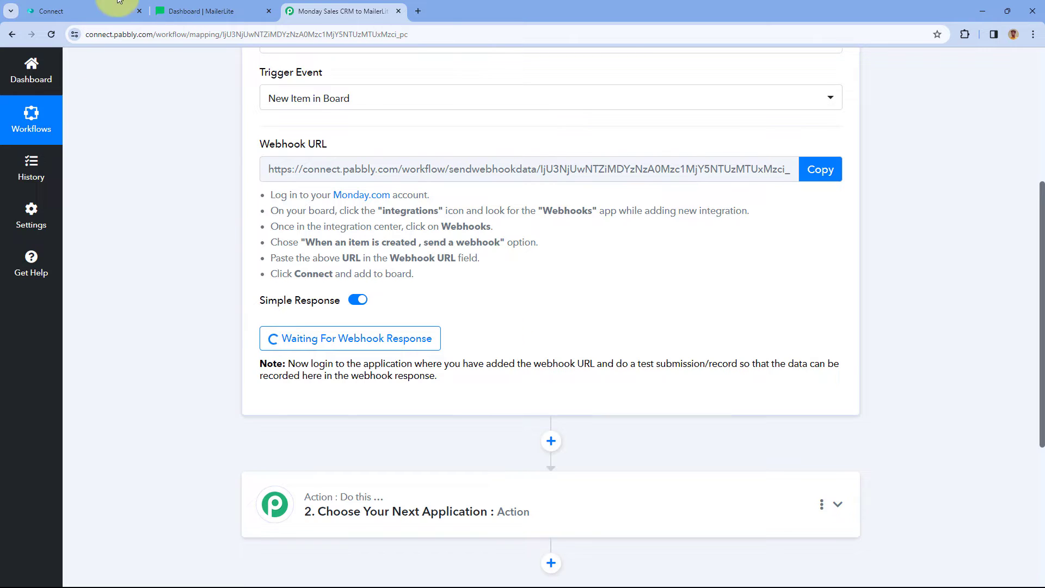
pyautogui.click(81, 11)
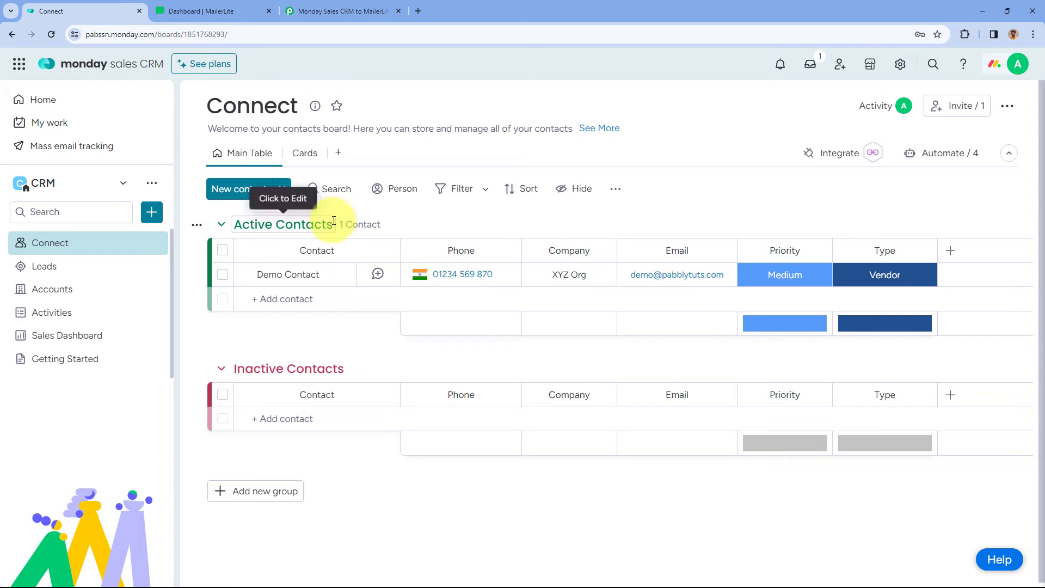
pyautogui.click(315, 152)
# In Cards view, start a new contact 'Test User' with a phone number and company ABC Company.
pyautogui.click(296, 153)
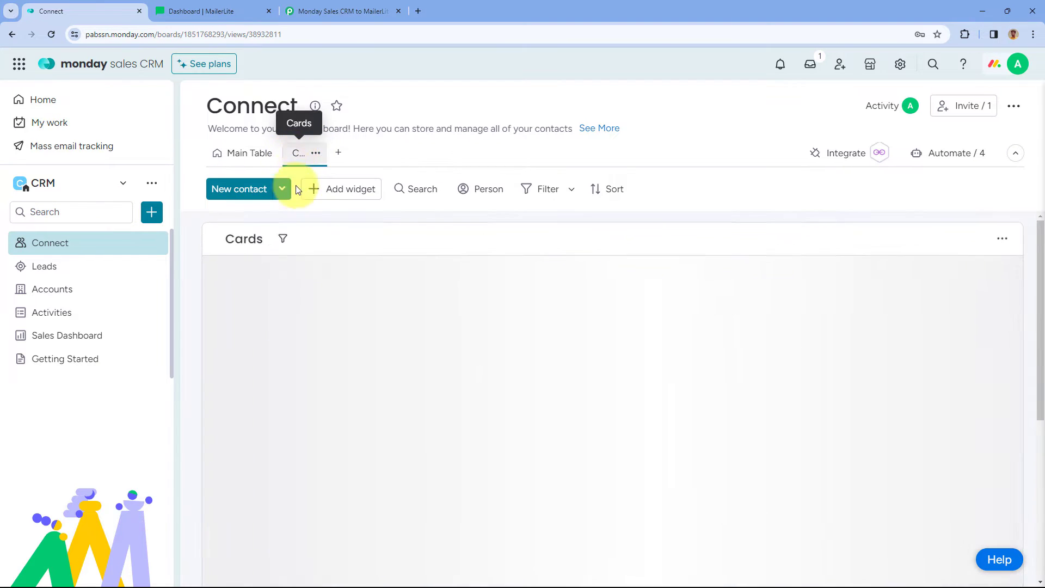
pyautogui.click(256, 189)
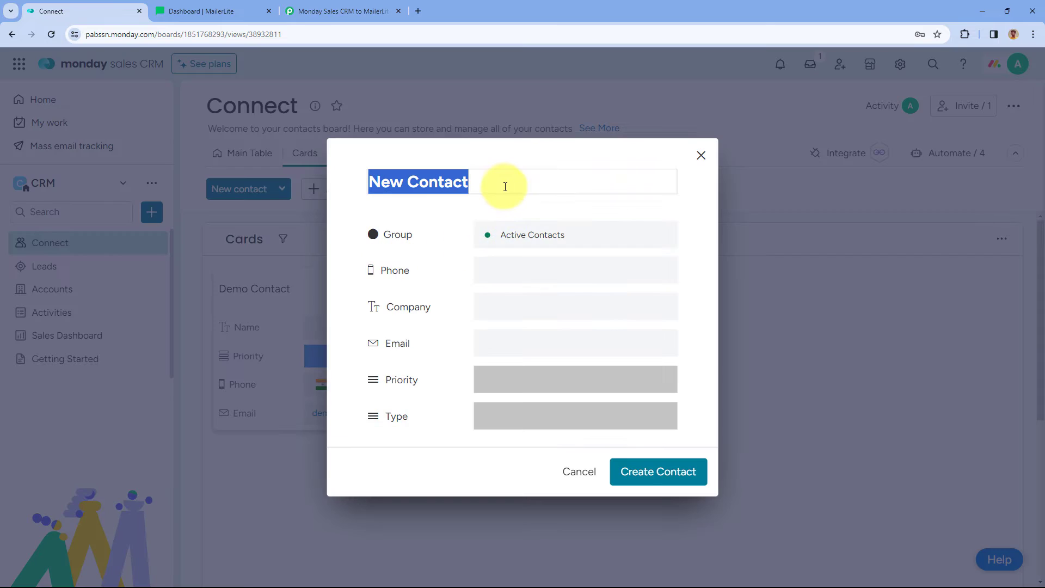
pyautogui.write('Test User')
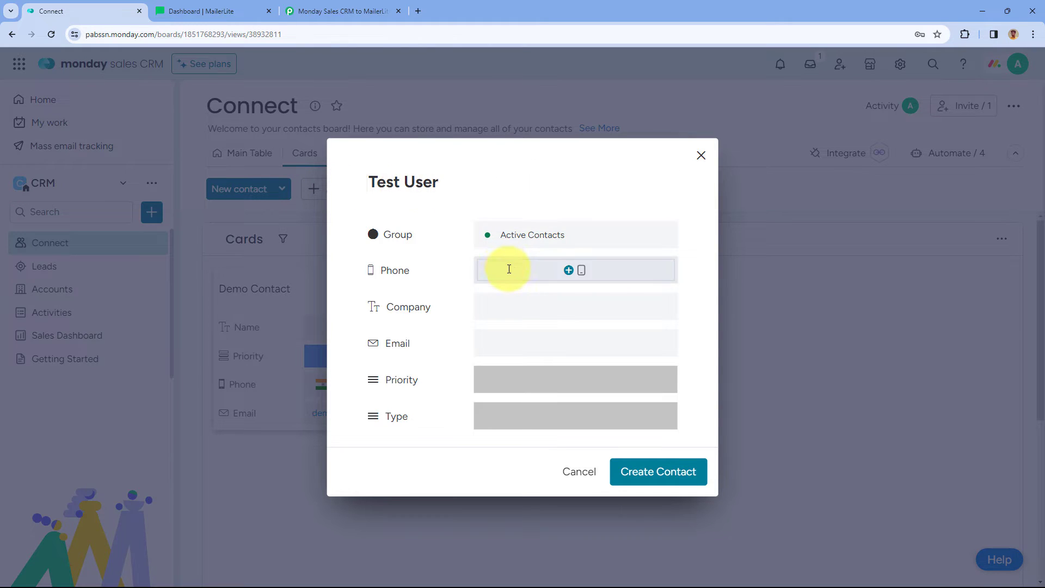
pyautogui.click(507, 270)
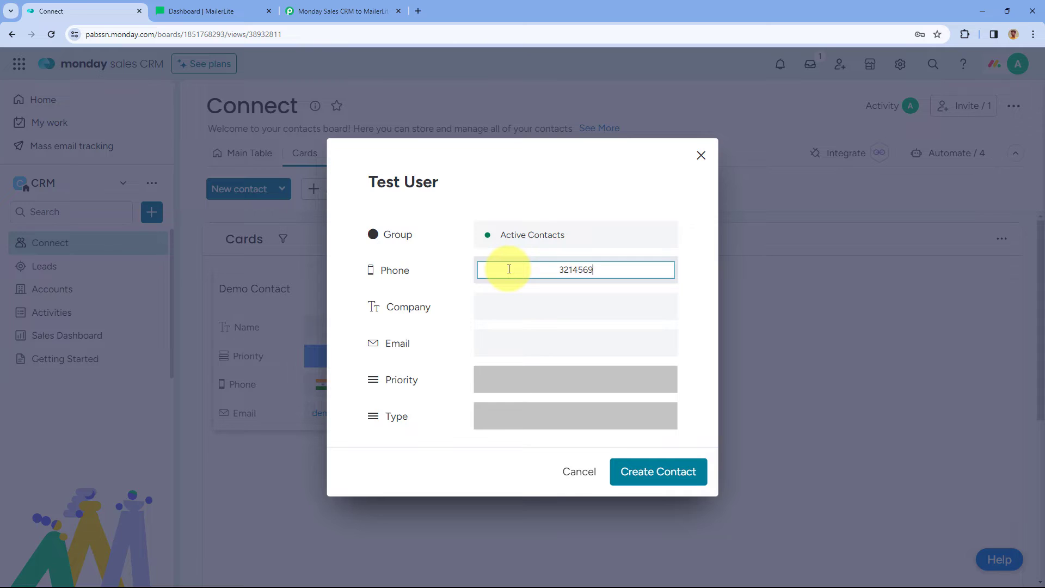
pyautogui.click(518, 309)
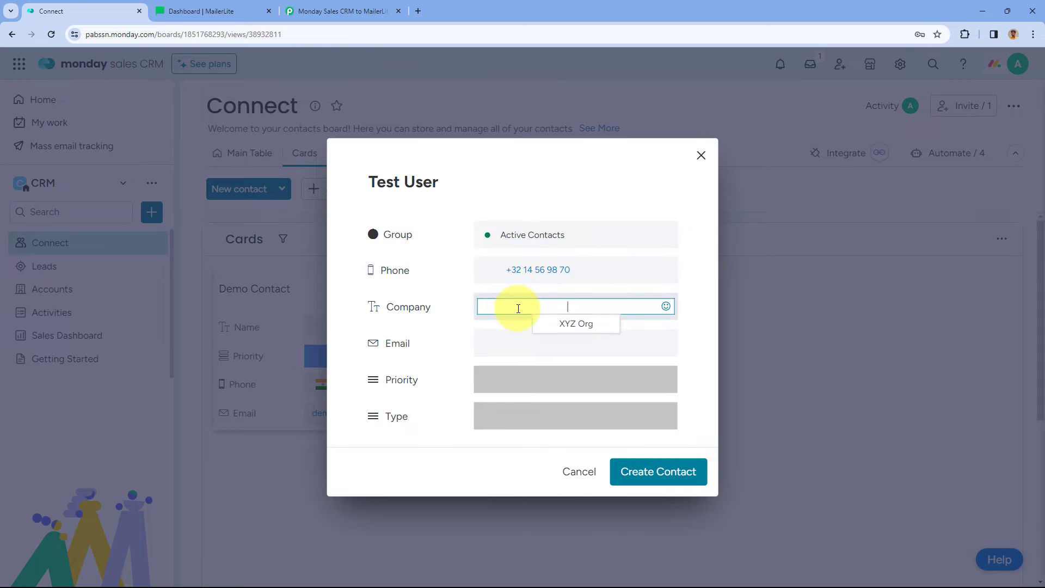
pyautogui.write('ABC ')
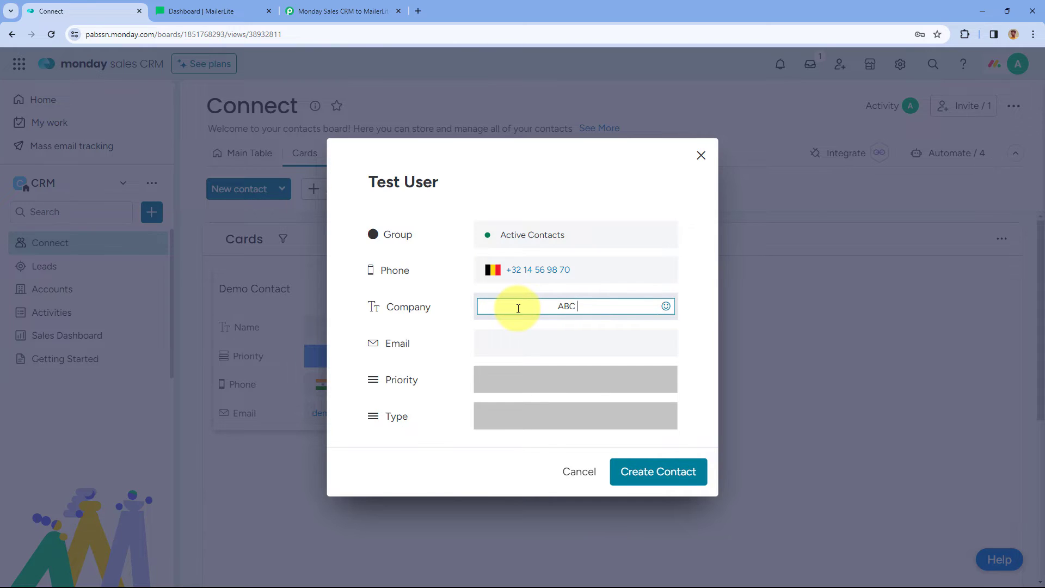
pyautogui.write('Company')
pyautogui.press('Return')
# Fill in the contact's email, set Priority to Medium and Type to Customer.
pyautogui.click(526, 344)
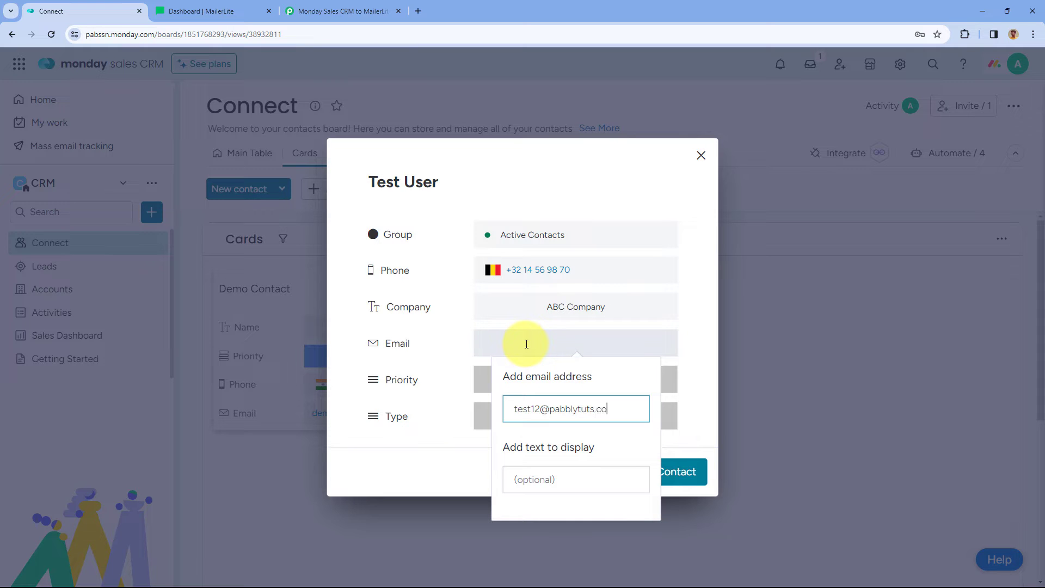
pyautogui.click(436, 380)
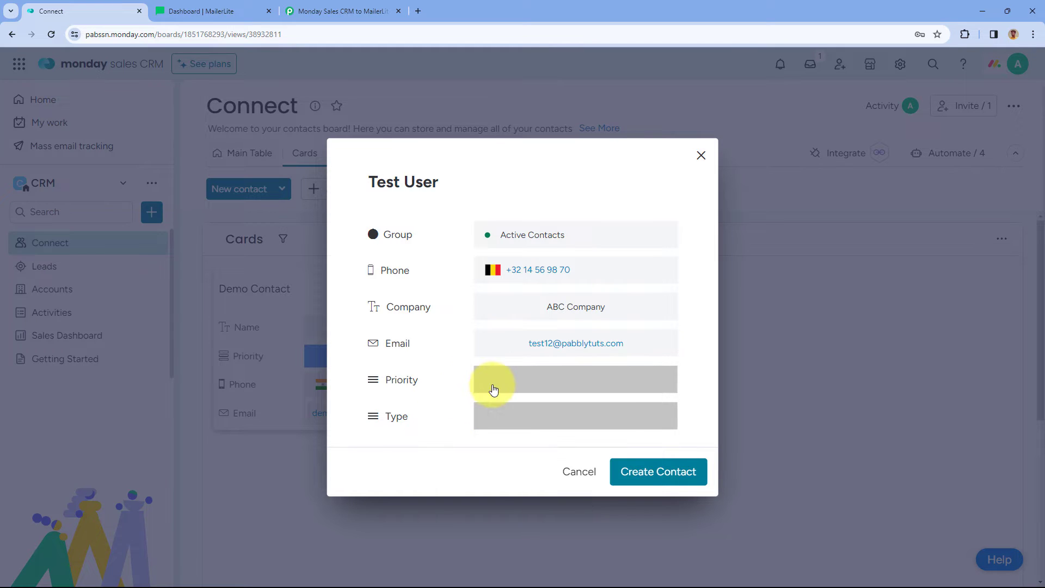
pyautogui.click(490, 389)
pyautogui.click(560, 478)
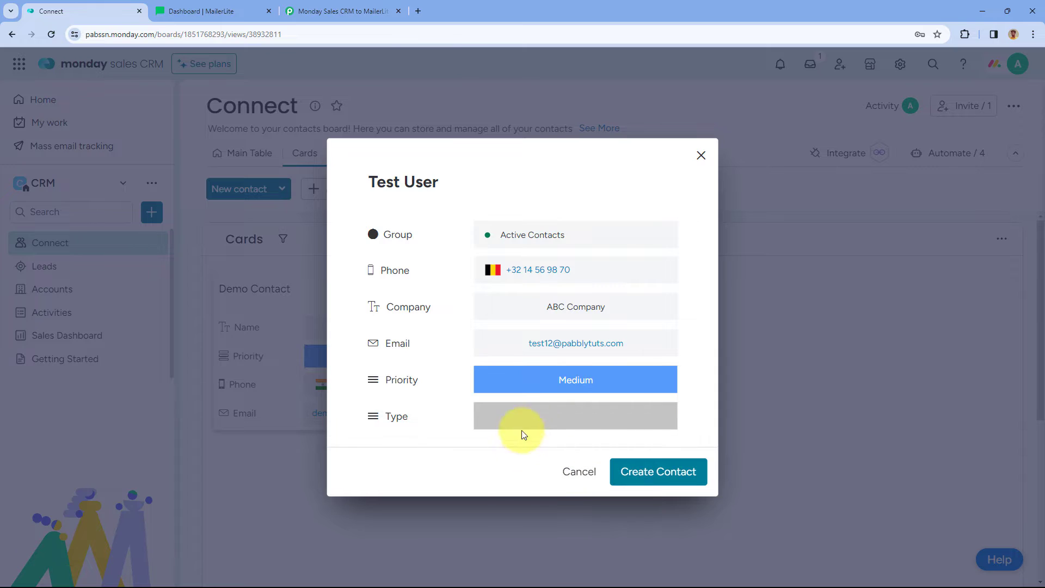
pyautogui.click(525, 424)
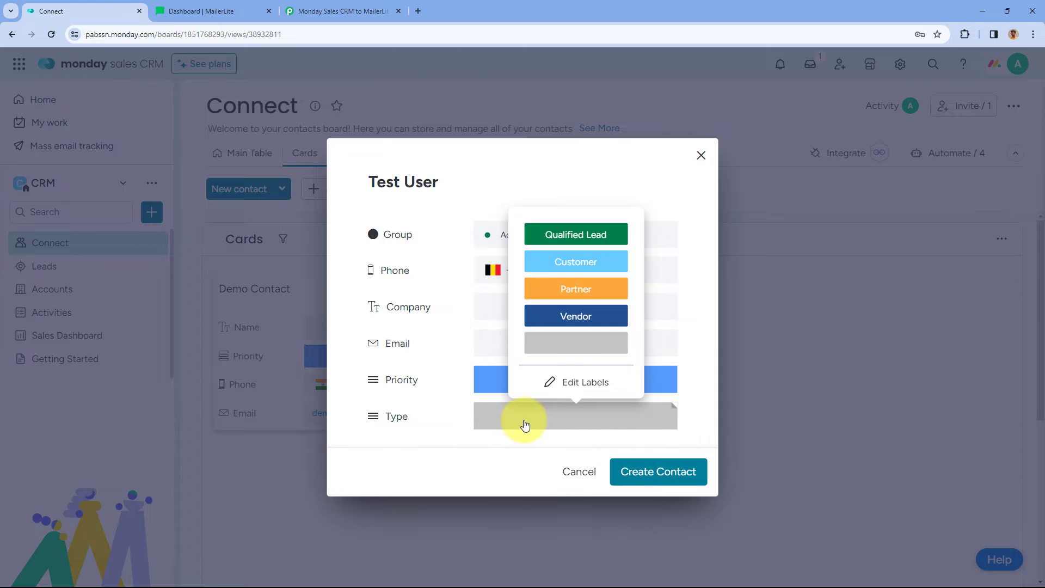
pyautogui.click(577, 266)
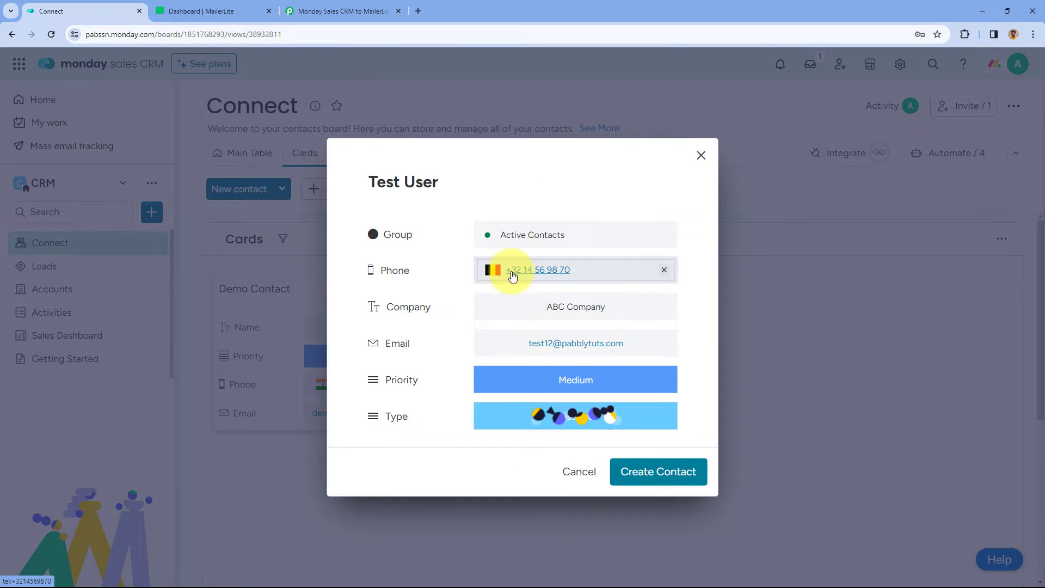
# Prefix the phone number with the +91 country code and create the Test User contact.
pyautogui.click(512, 272)
pyautogui.click(628, 138)
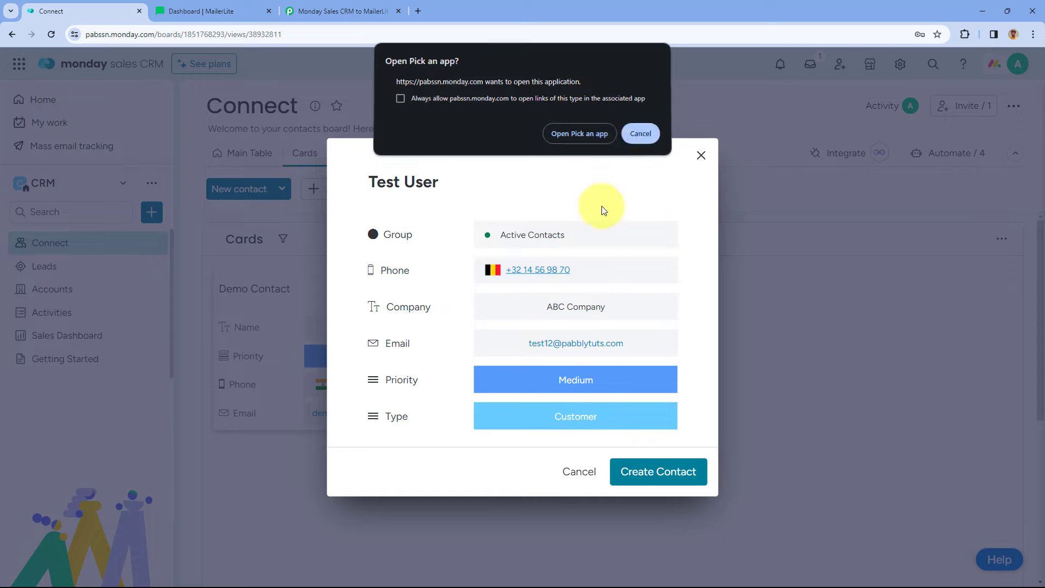
pyautogui.click(586, 270)
pyautogui.click(548, 268)
pyautogui.write('91')
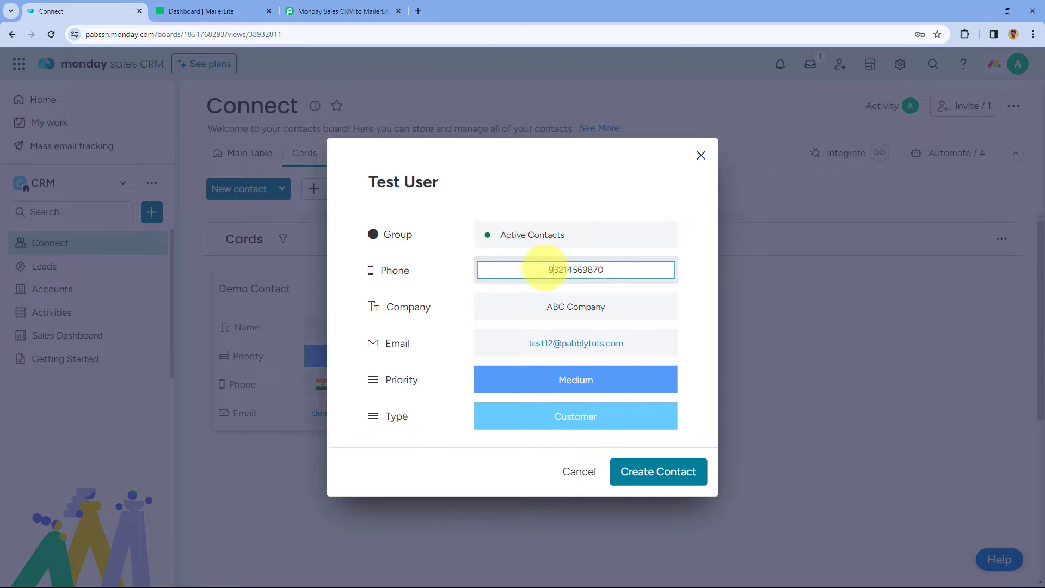
pyautogui.click(688, 272)
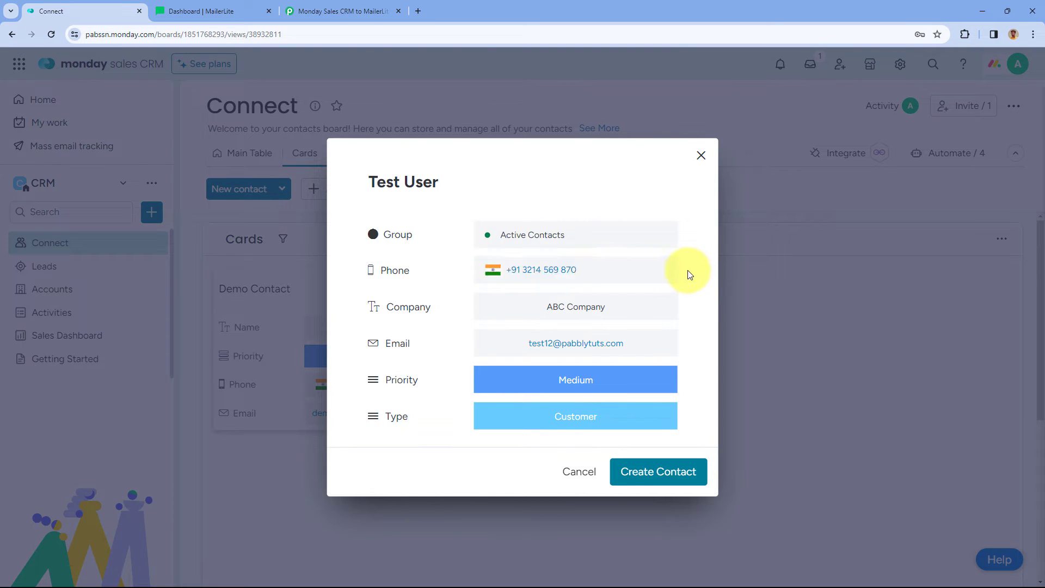
pyautogui.click(636, 472)
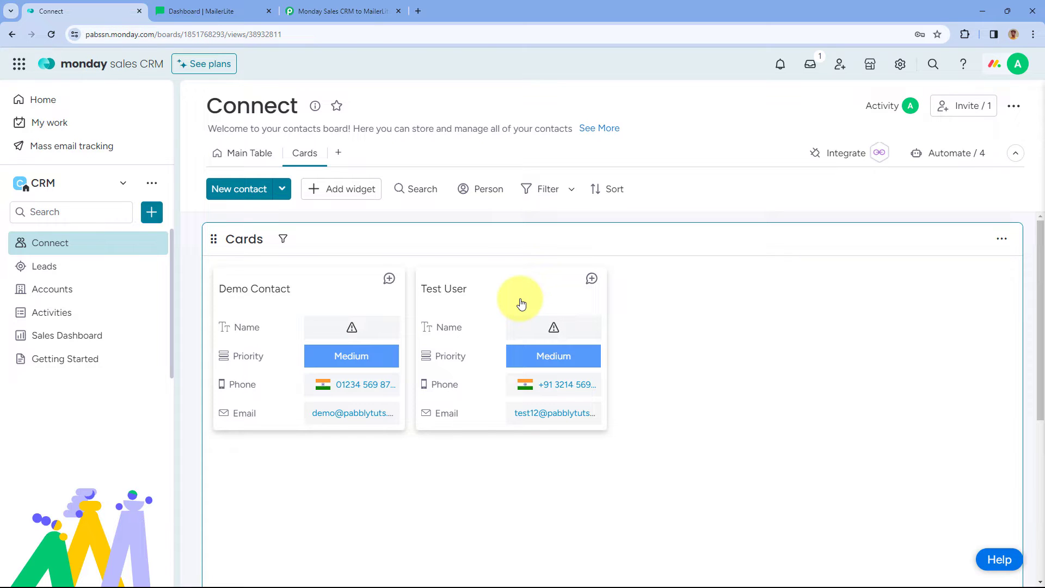
pyautogui.click(346, 13)
pyautogui.scroll(-1, 208, 243)
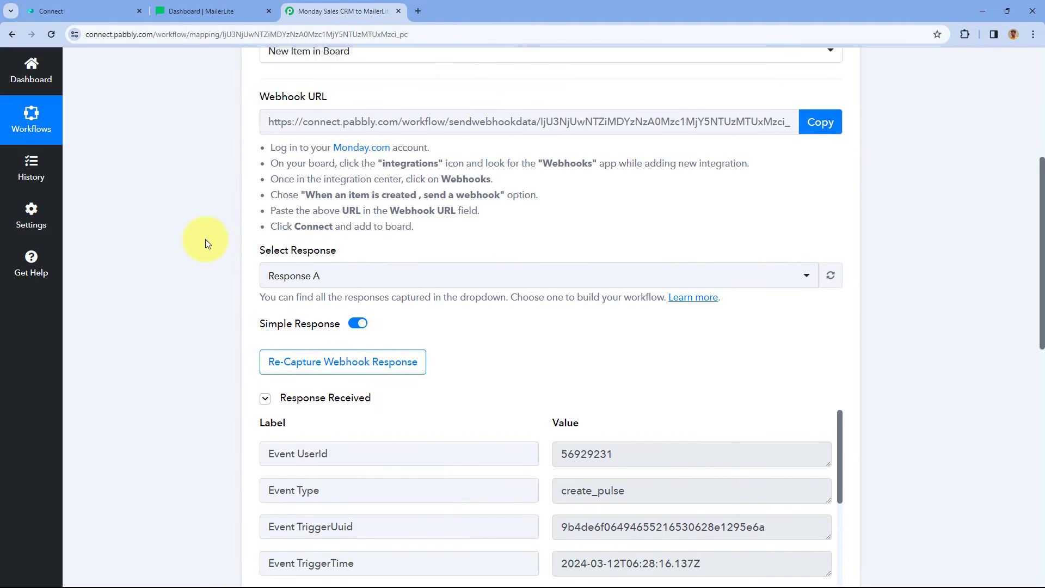
pyautogui.scroll(-2, 204, 243)
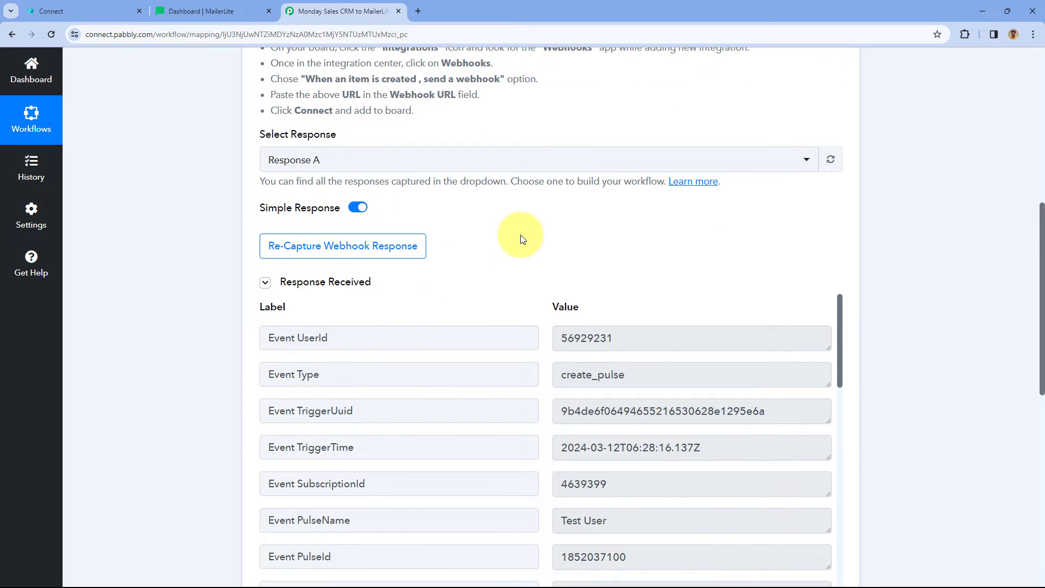
pyautogui.scroll(-2, 520, 237)
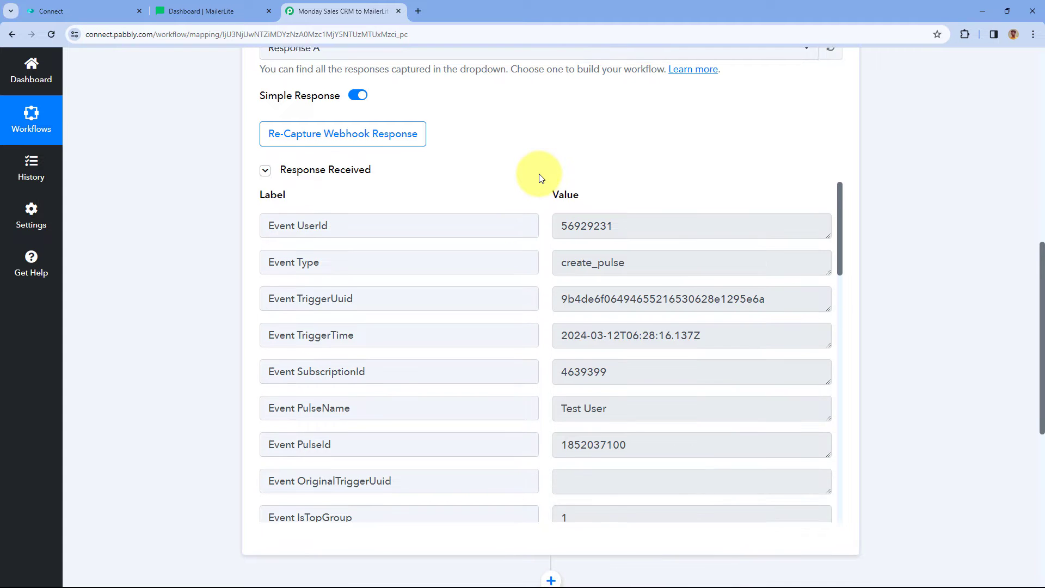
pyautogui.scroll(-1, 539, 188)
pyautogui.scroll(-2, 539, 245)
pyautogui.moveTo(626, 301); pyautogui.dragTo(547, 305)
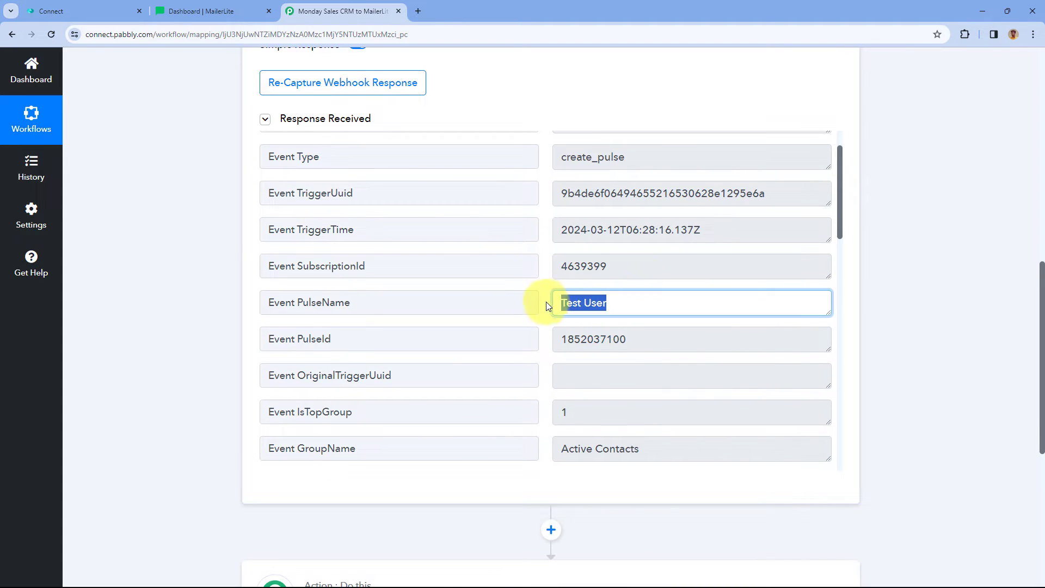
pyautogui.scroll(-7, 543, 298)
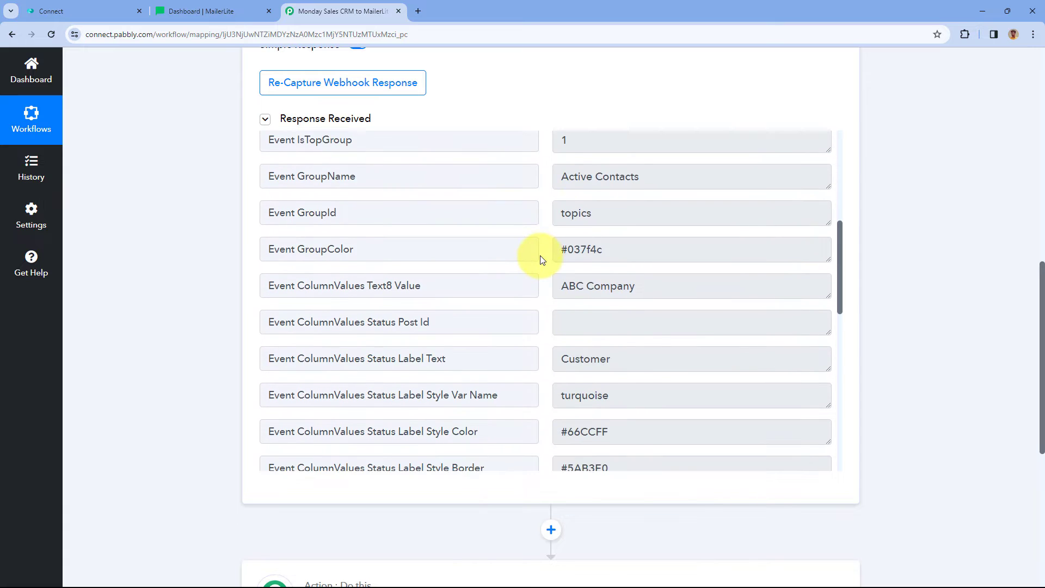
pyautogui.moveTo(660, 177); pyautogui.dragTo(546, 178)
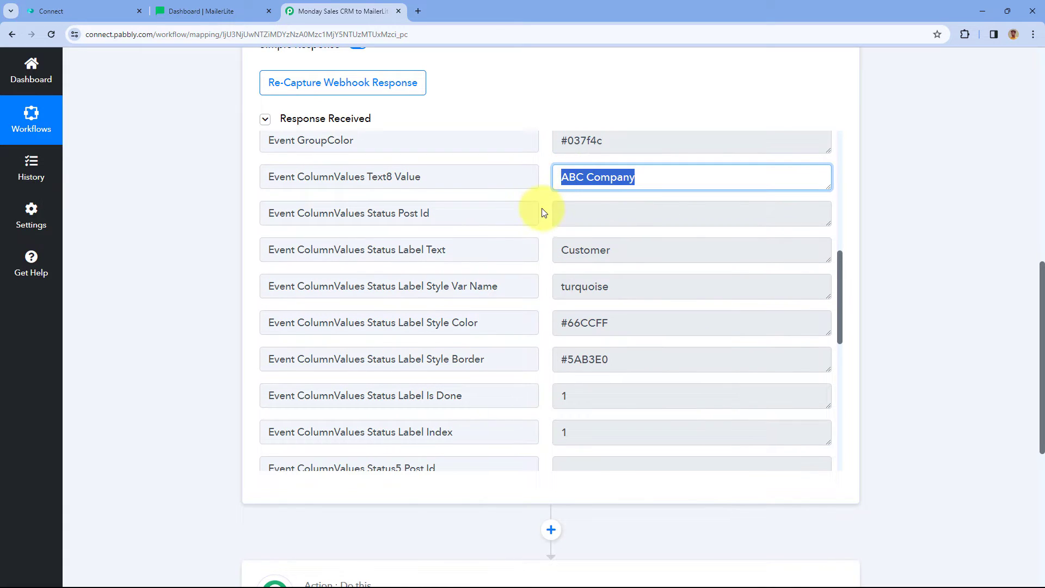
pyautogui.scroll(-1, 543, 216)
pyautogui.moveTo(636, 196); pyautogui.dragTo(543, 196)
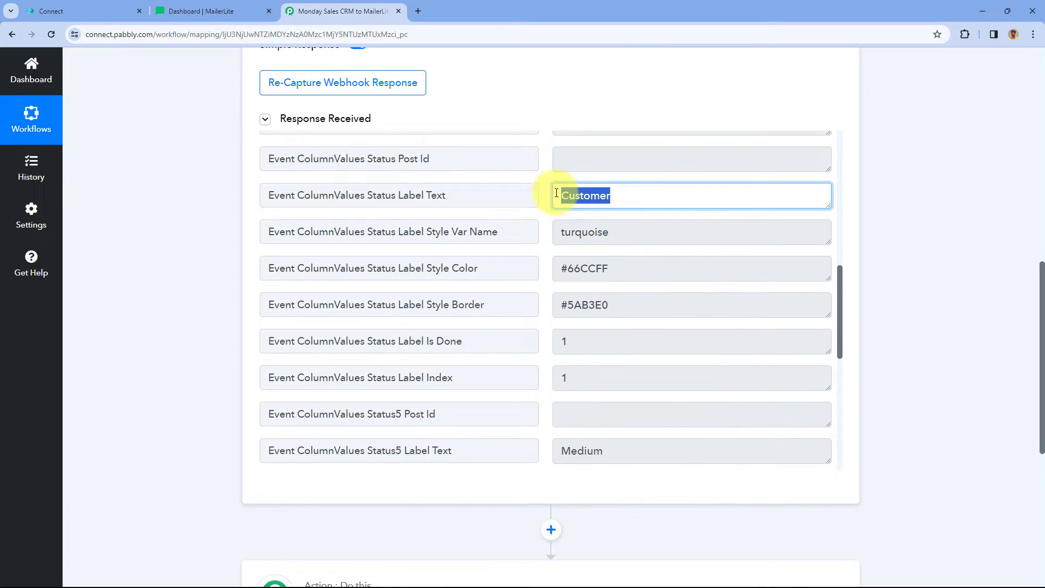
pyautogui.click(543, 196)
pyautogui.scroll(-6, 543, 199)
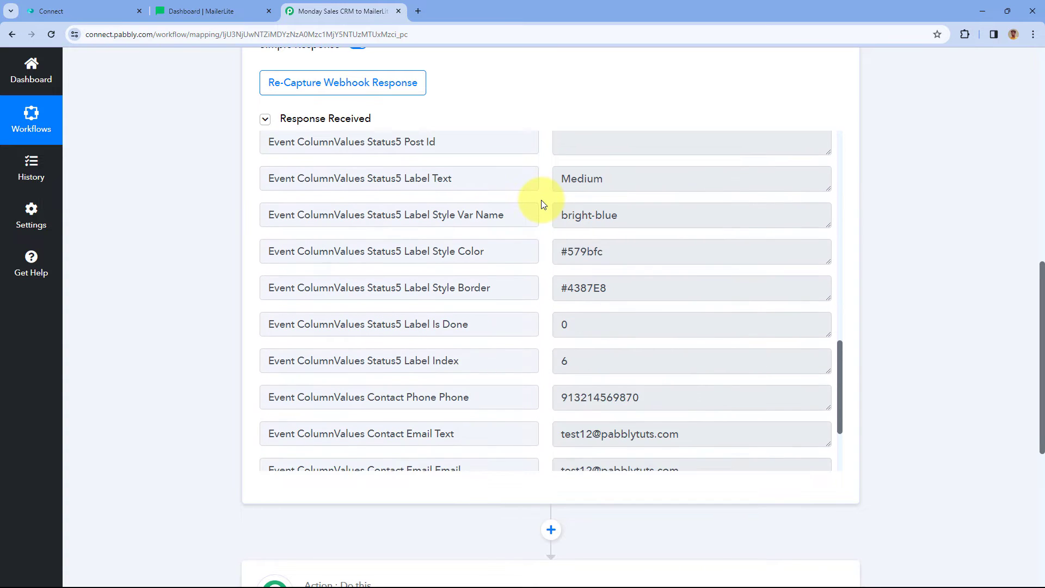
pyautogui.scroll(-1, 543, 204)
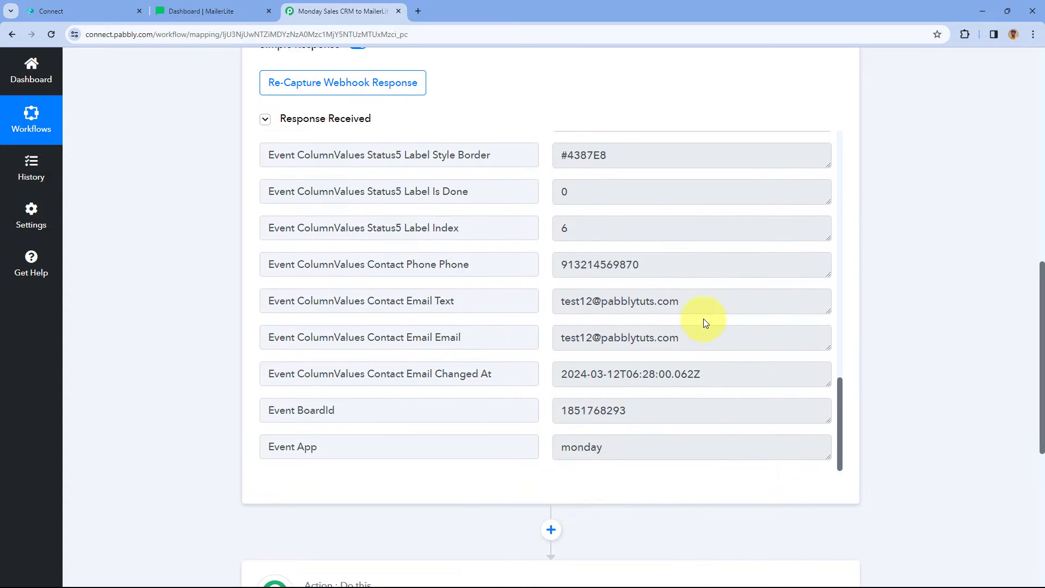
pyautogui.moveTo(698, 305); pyautogui.dragTo(553, 306)
pyautogui.moveTo(662, 265); pyautogui.dragTo(539, 270)
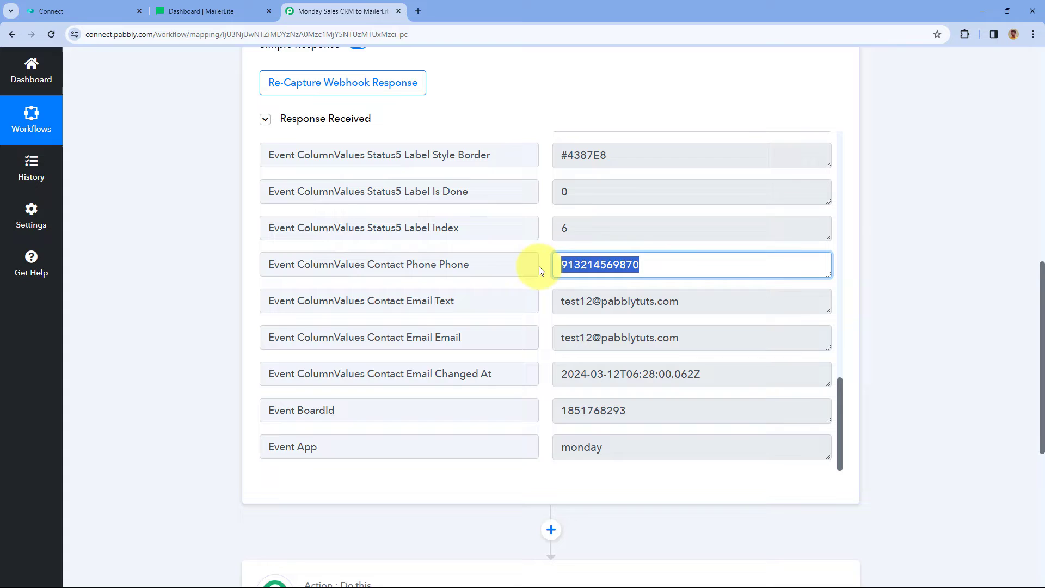
pyautogui.click(548, 238)
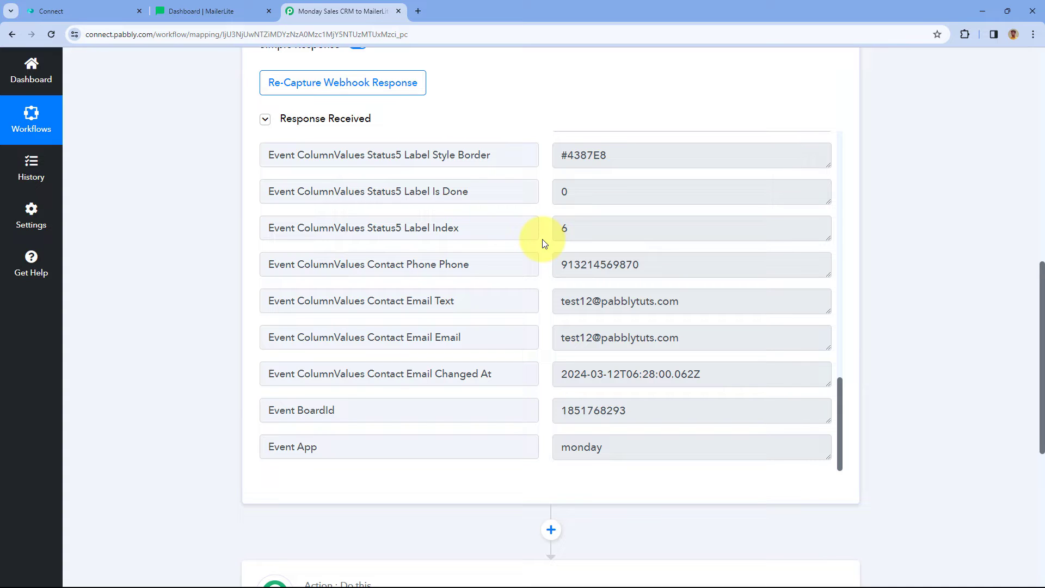
pyautogui.scroll(2, 545, 288)
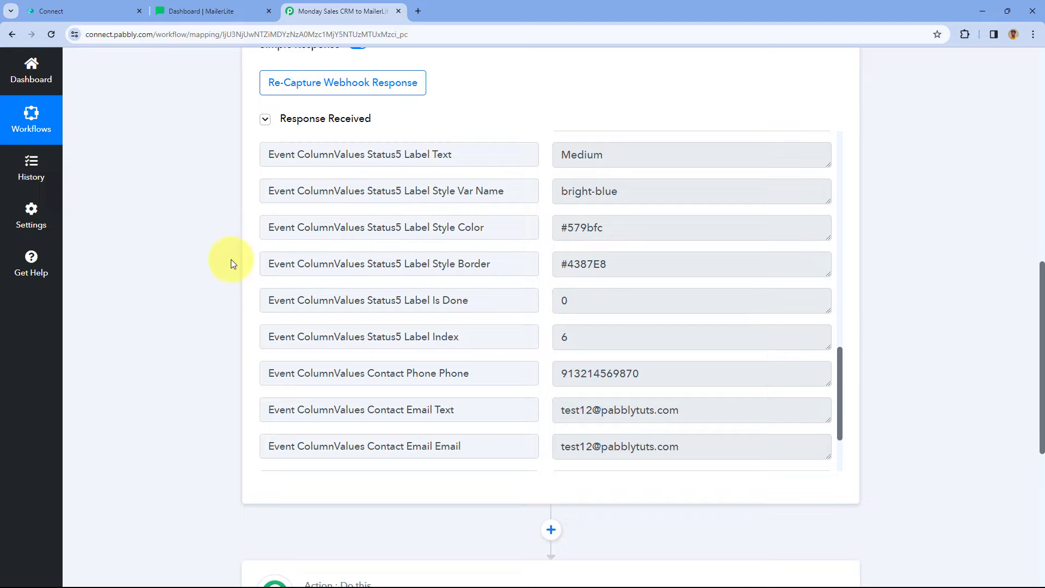
pyautogui.scroll(-7, 228, 259)
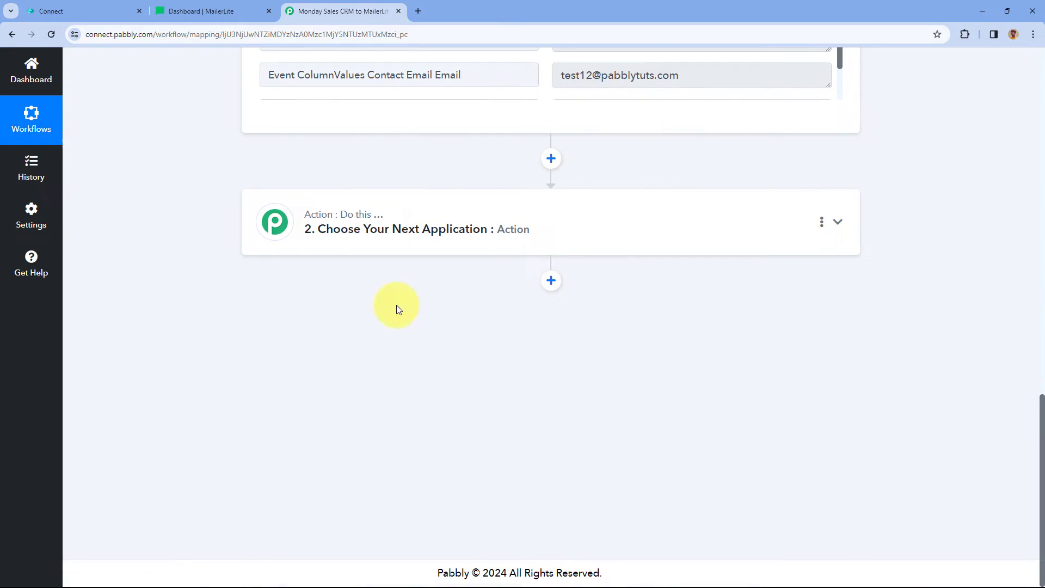
# Make step 2 MailerLite's Create Or Update Subscriber action and start connecting the account.
pyautogui.click(550, 215)
pyautogui.click(358, 280)
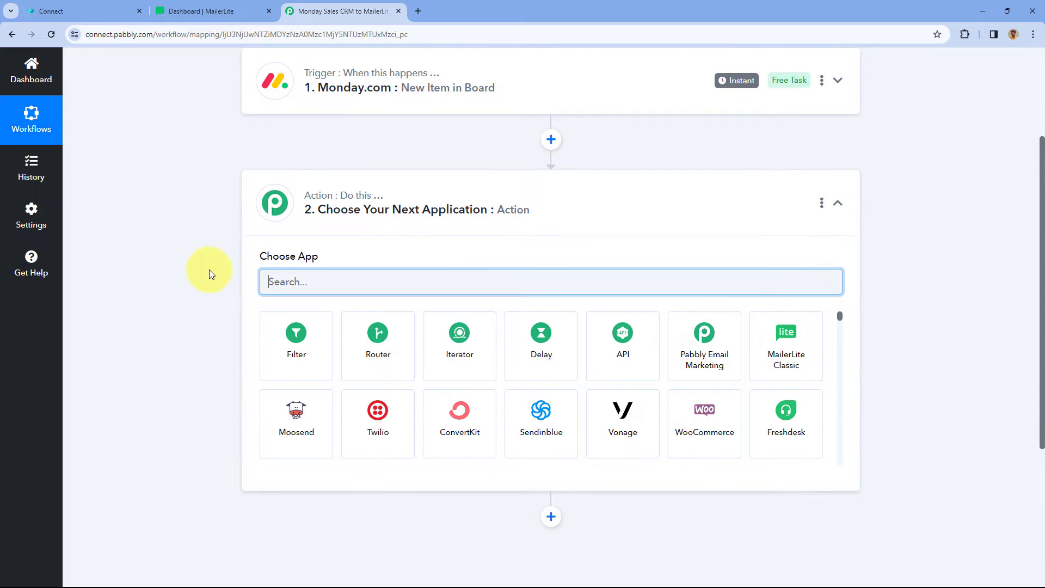
pyautogui.write('Mailer')
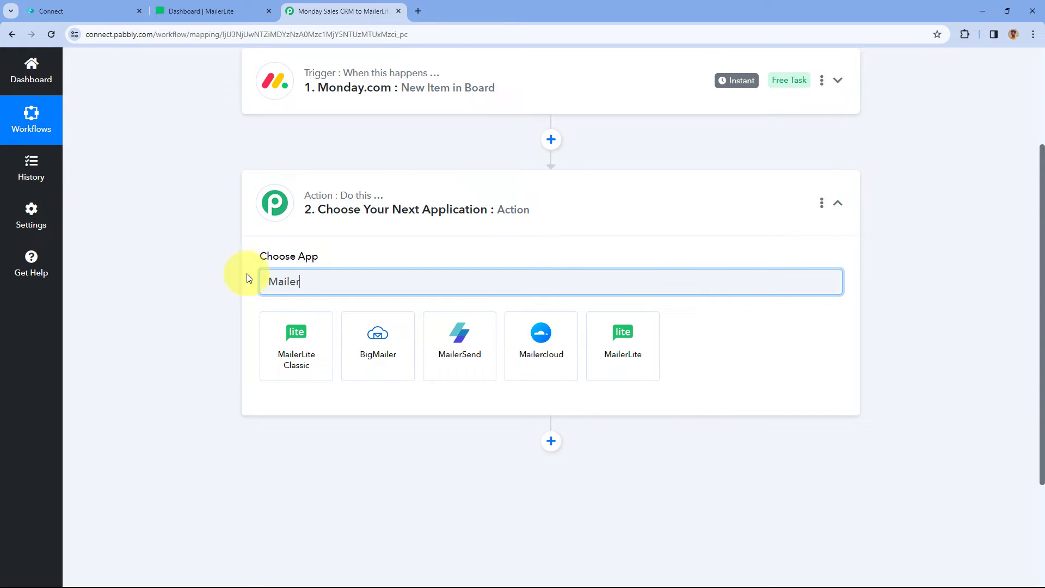
pyautogui.click(632, 345)
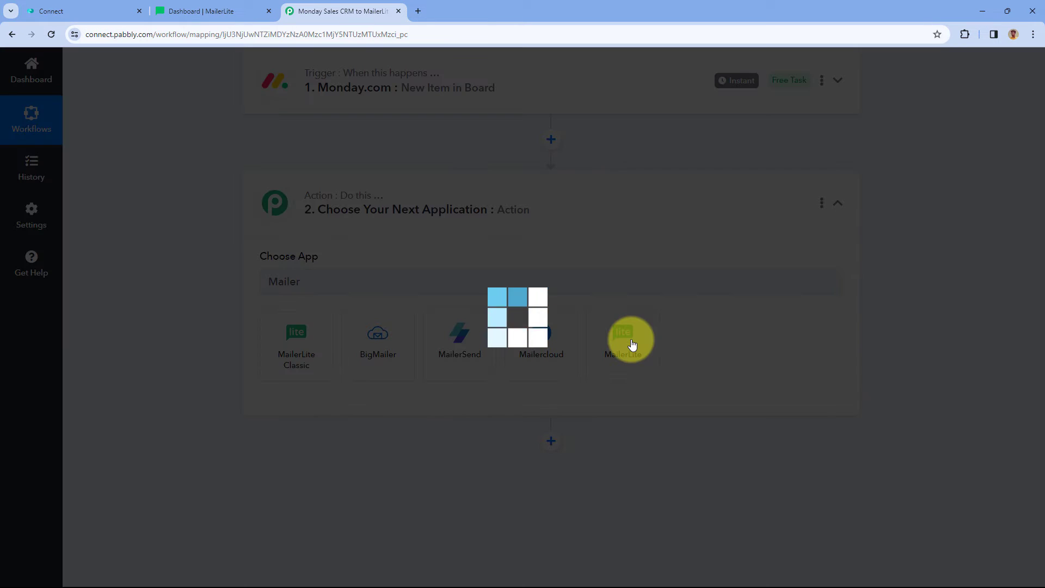
pyautogui.scroll(-2, 245, 315)
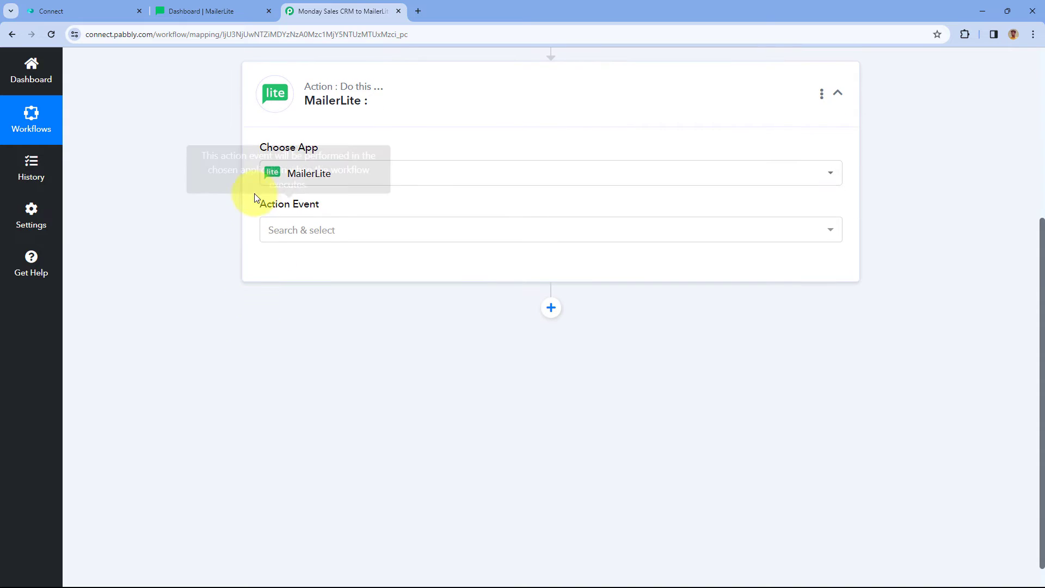
pyautogui.click(364, 231)
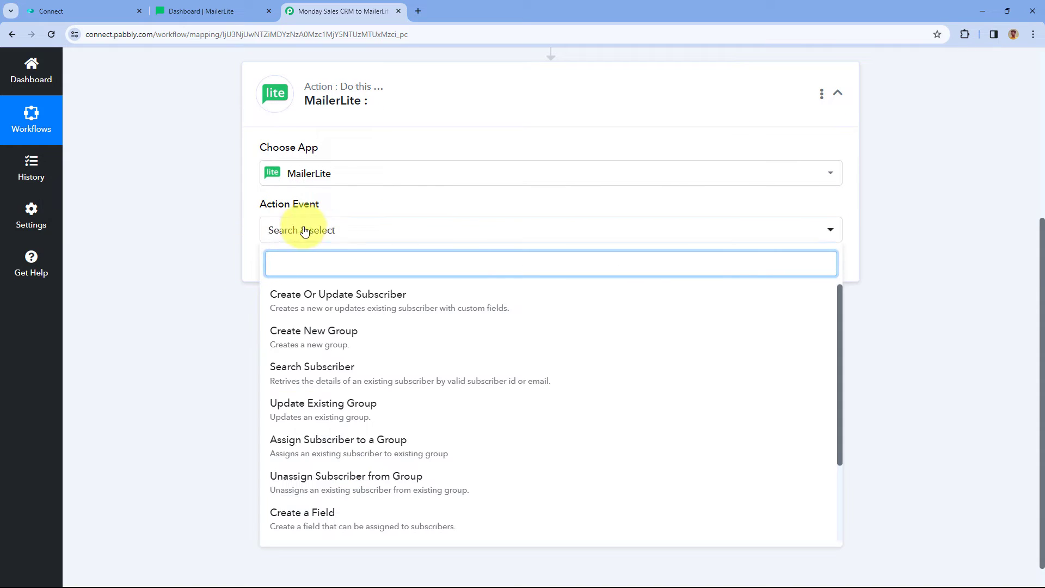
pyautogui.click(310, 297)
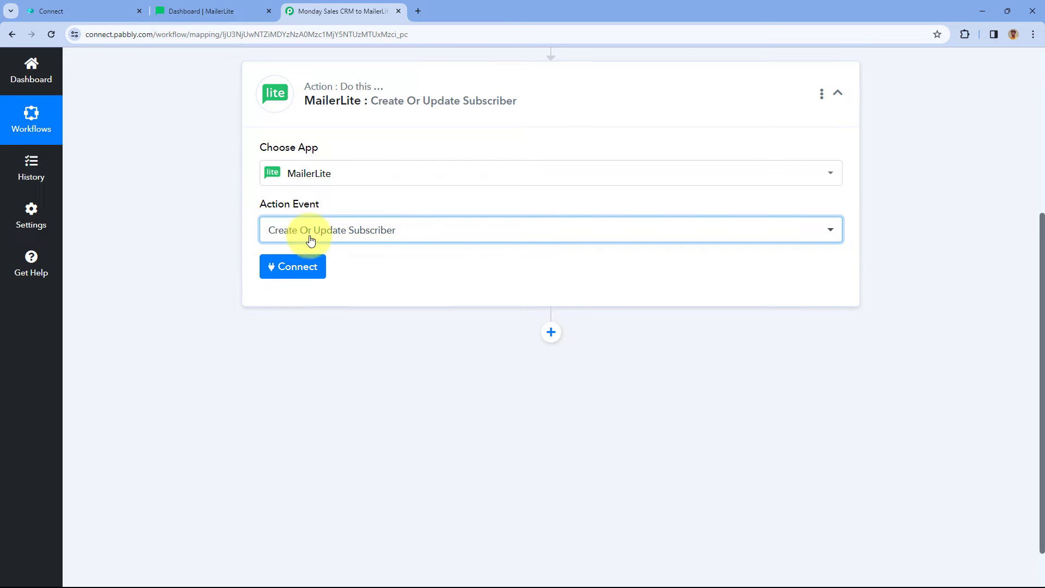
pyautogui.click(310, 268)
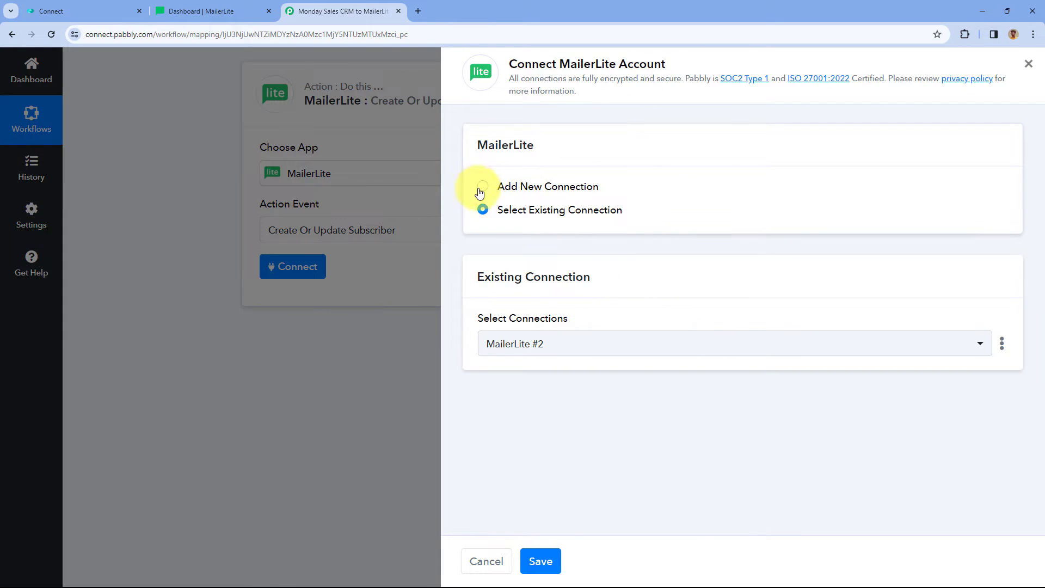
# Choose Add New Connection, keeping the name MailerLite #3, then switch to MailerLite.
pyautogui.click(482, 186)
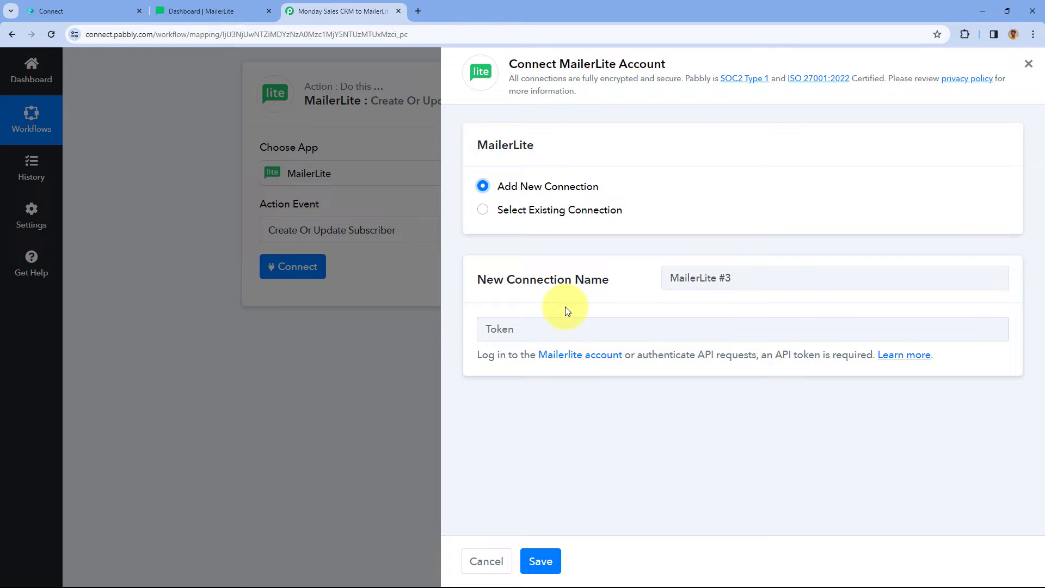
pyautogui.click(226, 4)
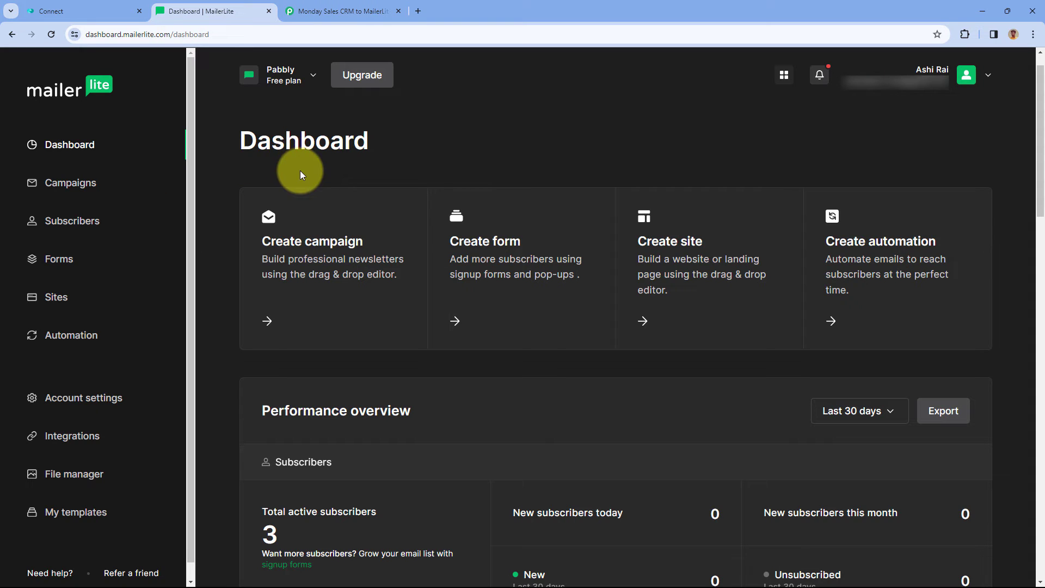
# Under Integrations > API, generate a token named Monday.com and copy it.
pyautogui.click(56, 438)
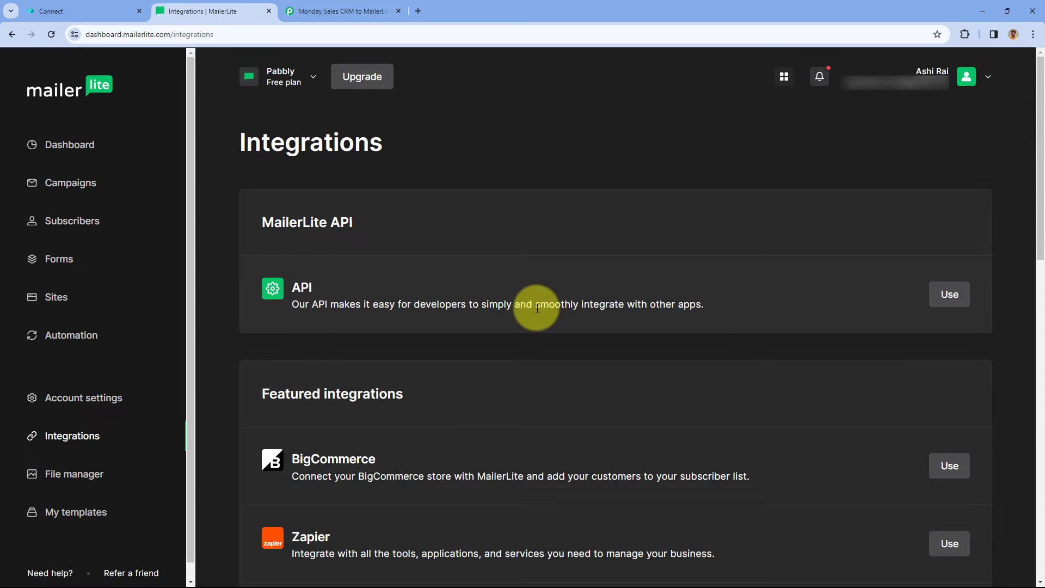
pyautogui.click(942, 301)
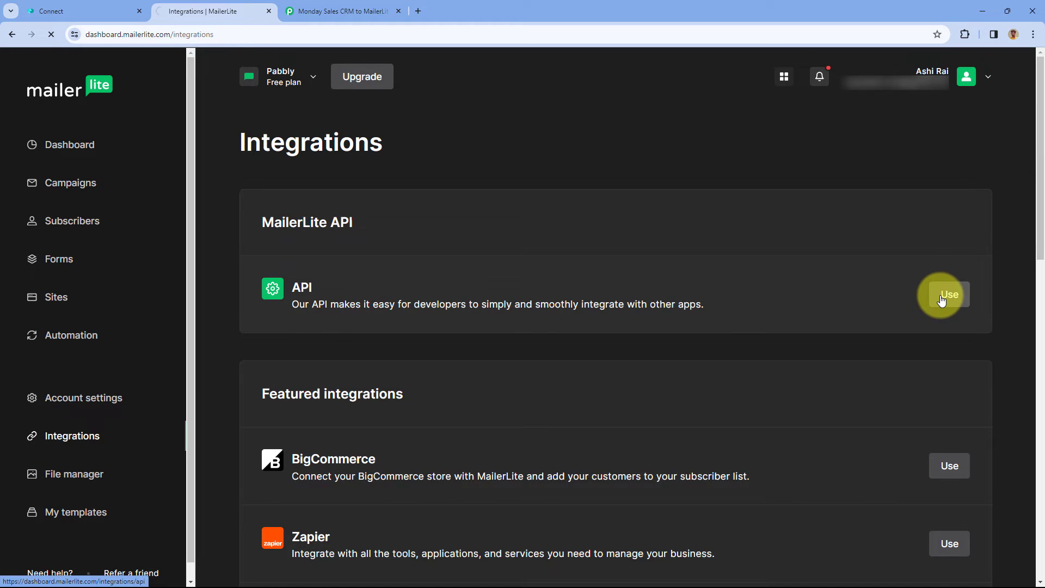
pyautogui.scroll(-8, 551, 309)
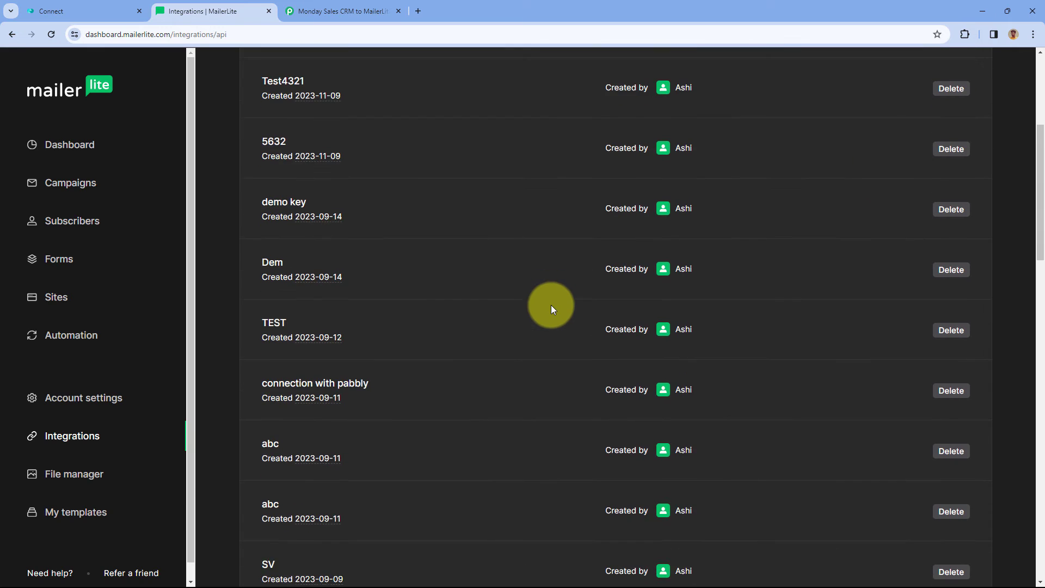
pyautogui.scroll(7, 551, 309)
pyautogui.scroll(1, 549, 309)
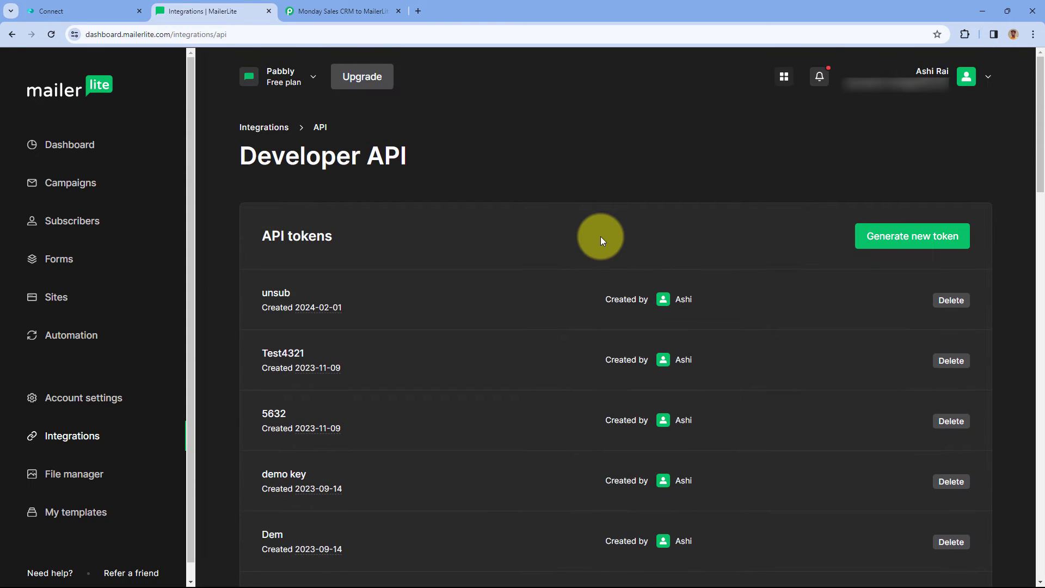
pyautogui.click(911, 245)
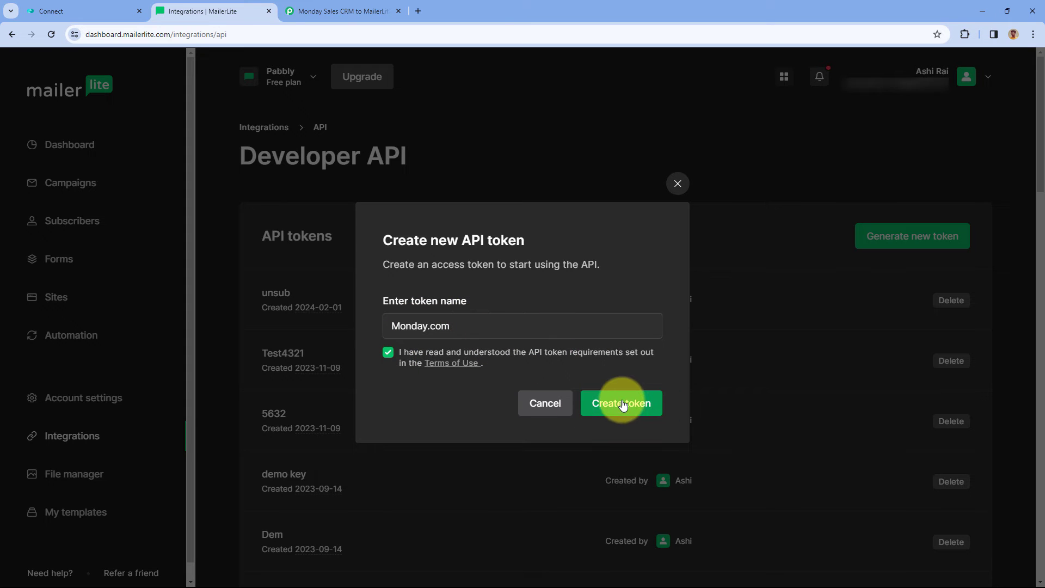
pyautogui.click(622, 404)
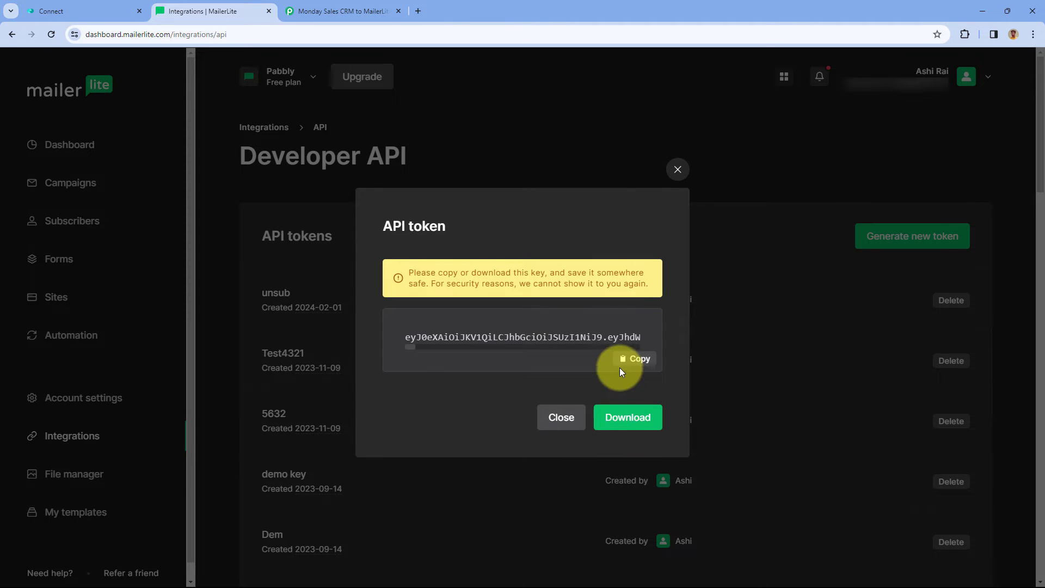
pyautogui.click(620, 360)
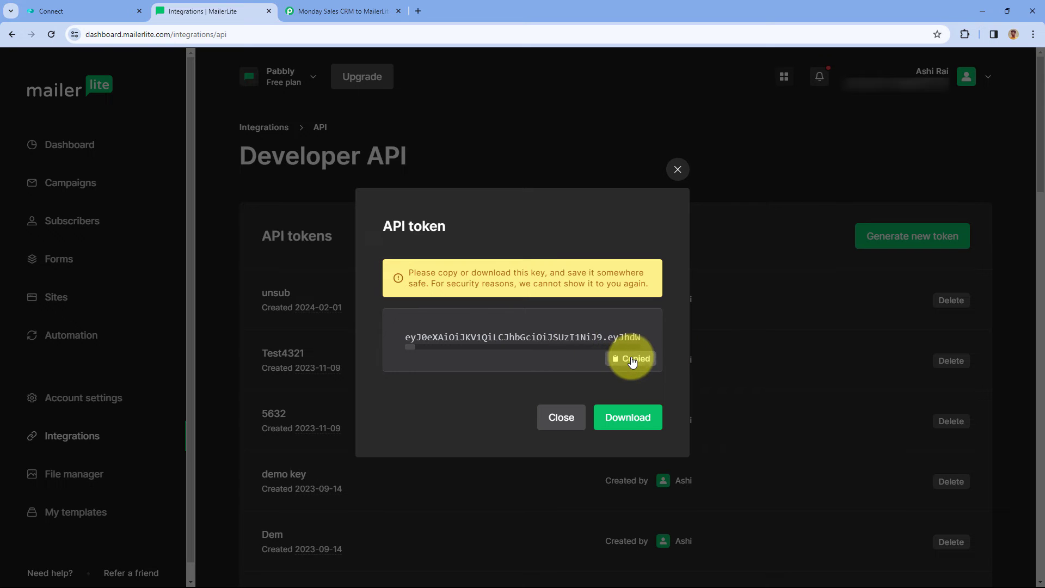
# Paste the copied MailerLite API token into the connection form and save it.
pyautogui.click(337, 10)
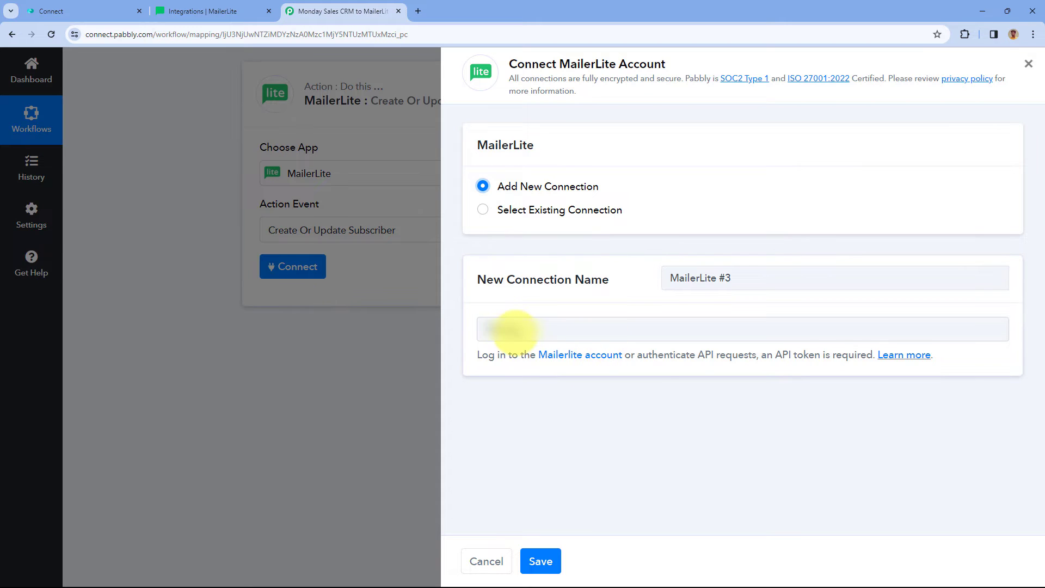
pyautogui.rightClick(514, 333)
pyautogui.click(540, 440)
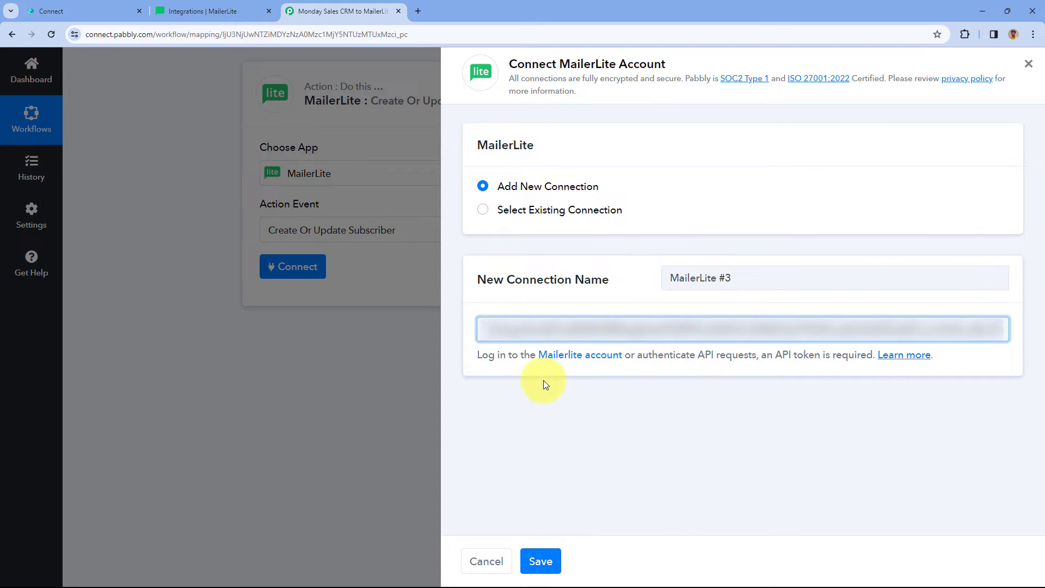
pyautogui.click(540, 561)
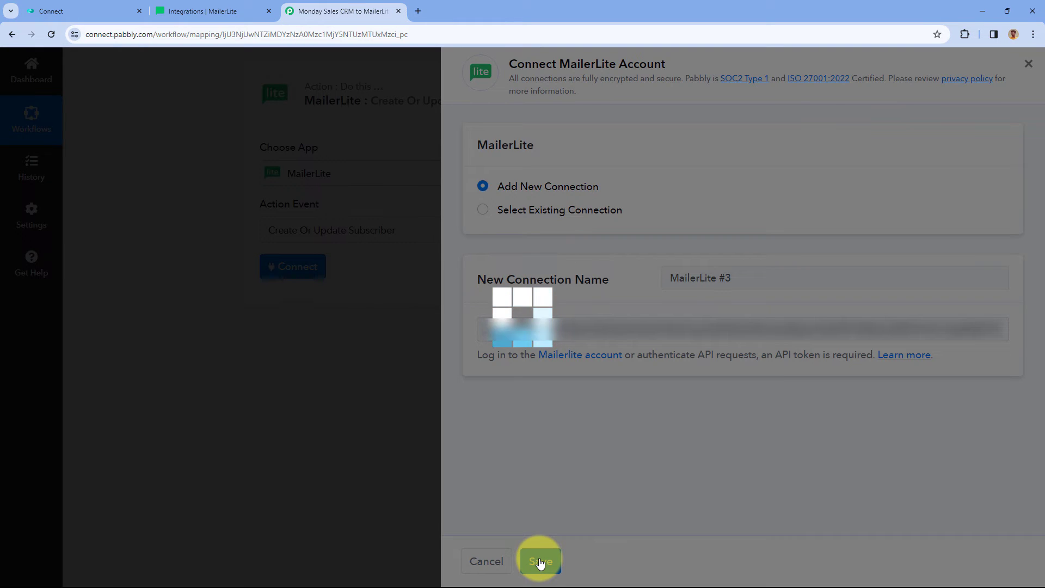
pyautogui.click(541, 561)
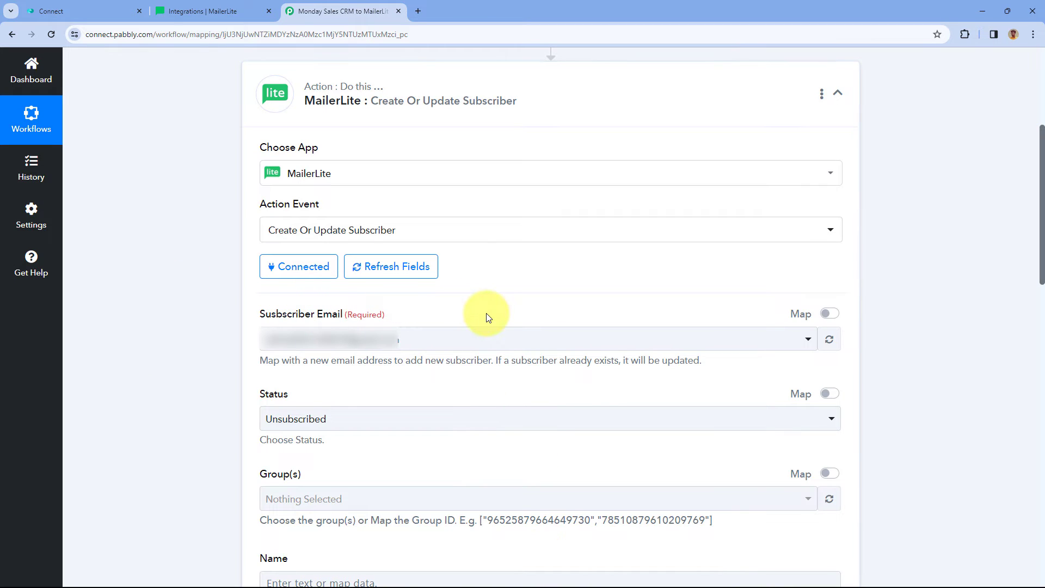
# Turn on mapping for Subscriber Email and delete its fixed email value.
pyautogui.scroll(-2, 489, 308)
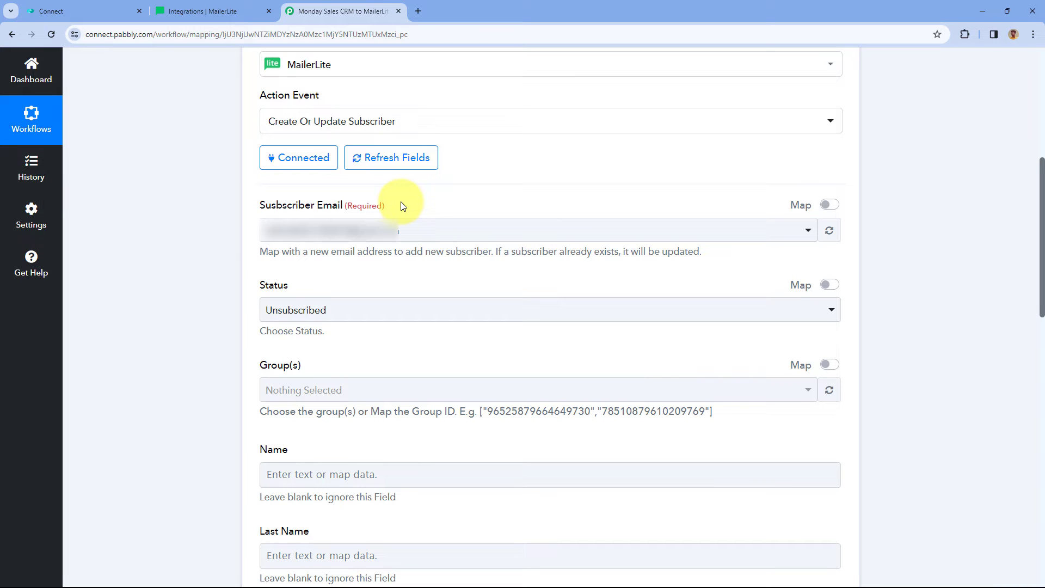
pyautogui.click(441, 233)
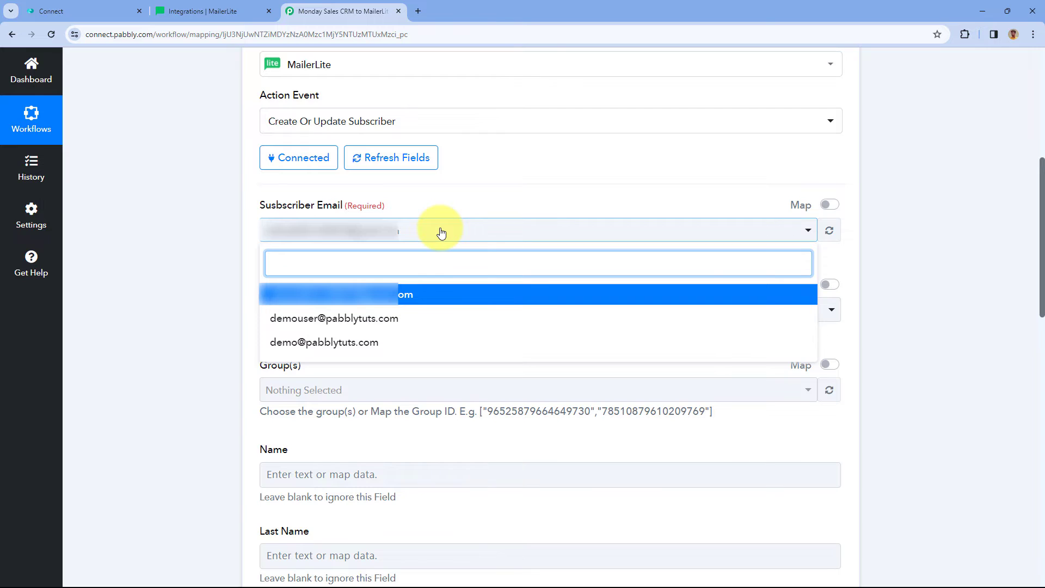
pyautogui.click(441, 233)
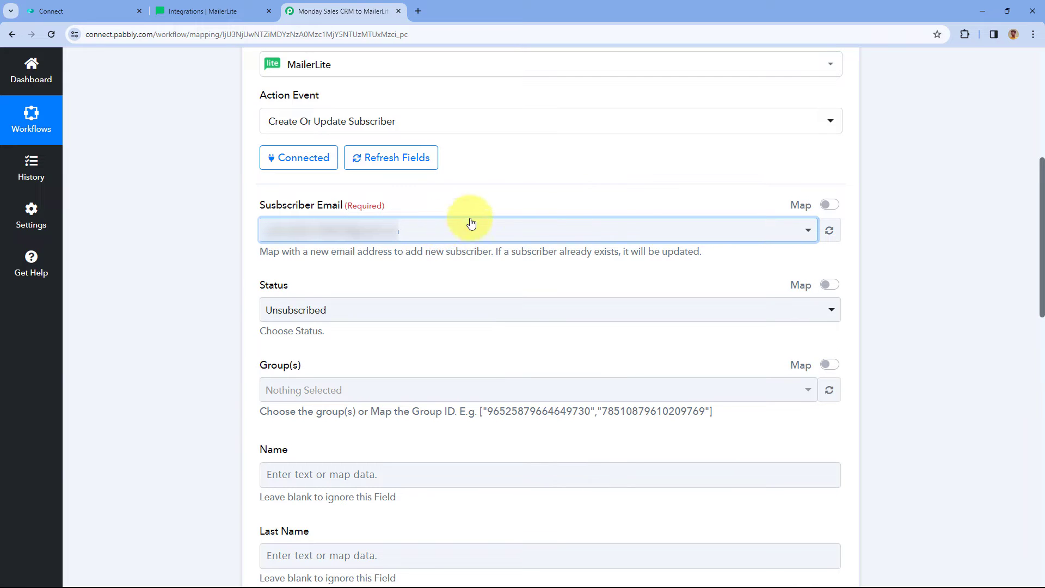
pyautogui.click(829, 205)
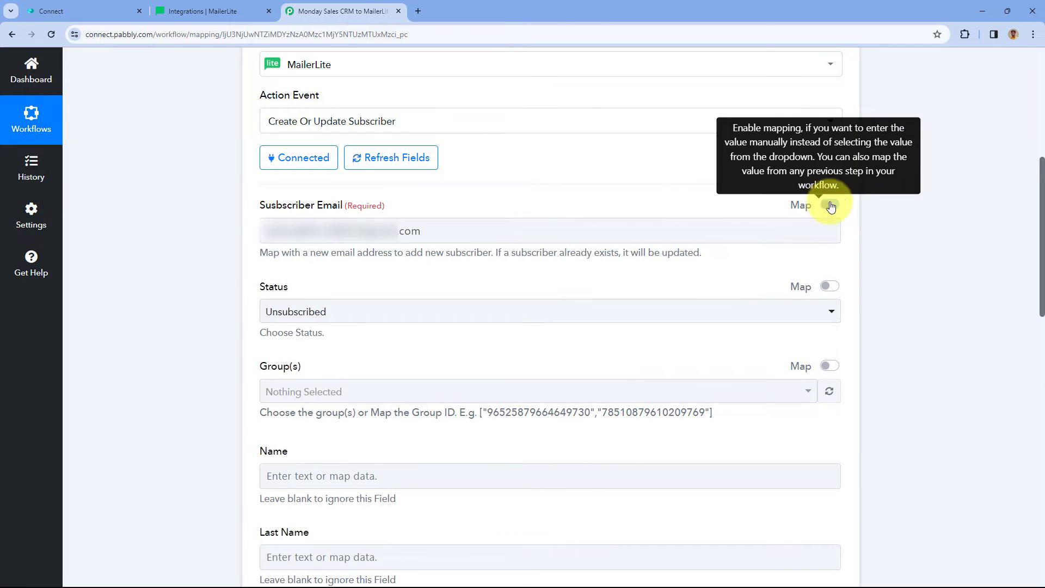
pyautogui.moveTo(479, 231); pyautogui.dragTo(243, 226)
pyautogui.press('BackSpace')
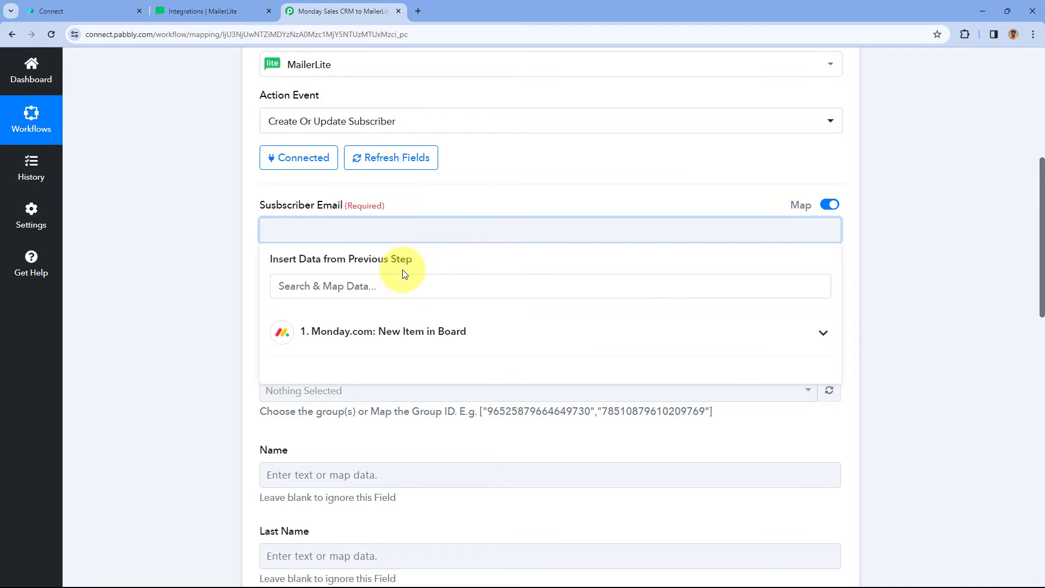
pyautogui.scroll(5, 478, 191)
pyautogui.click(310, 213)
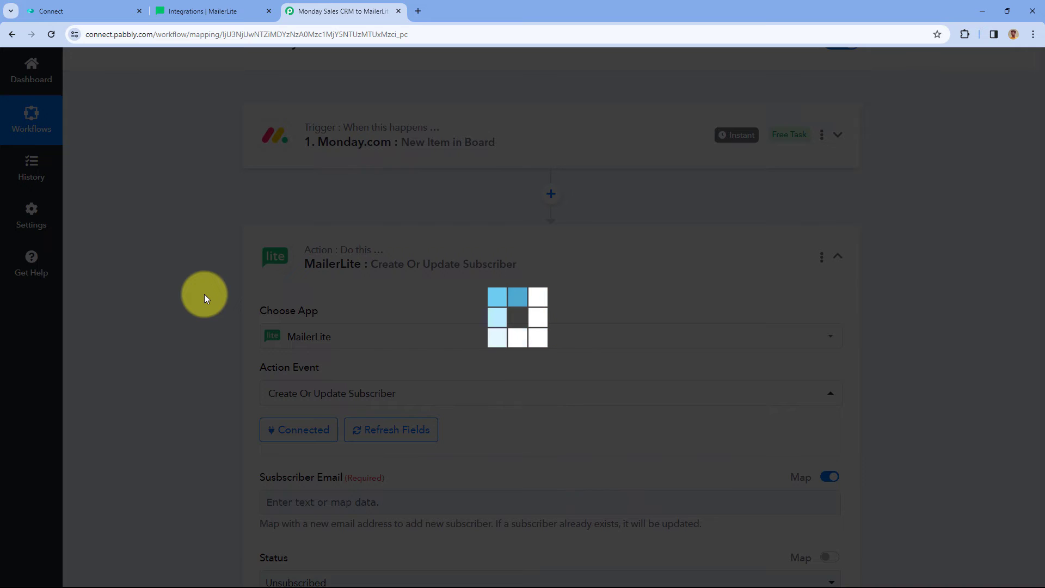
# Inspect the Monday.com trigger's response data, then reopen the MailerLite action step.
pyautogui.scroll(-5, 203, 302)
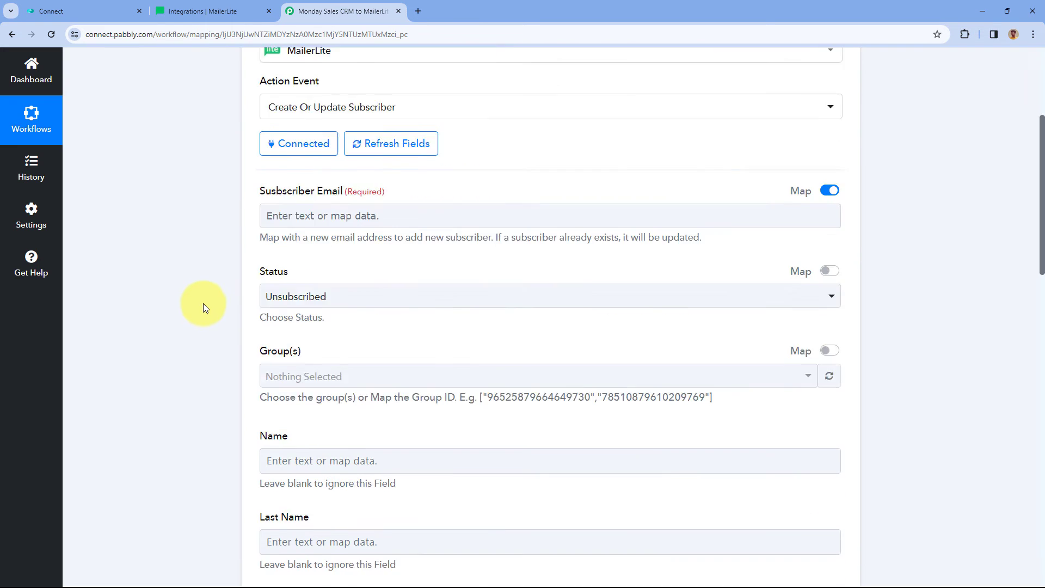
pyautogui.scroll(-5, 205, 303)
pyautogui.scroll(8, 210, 303)
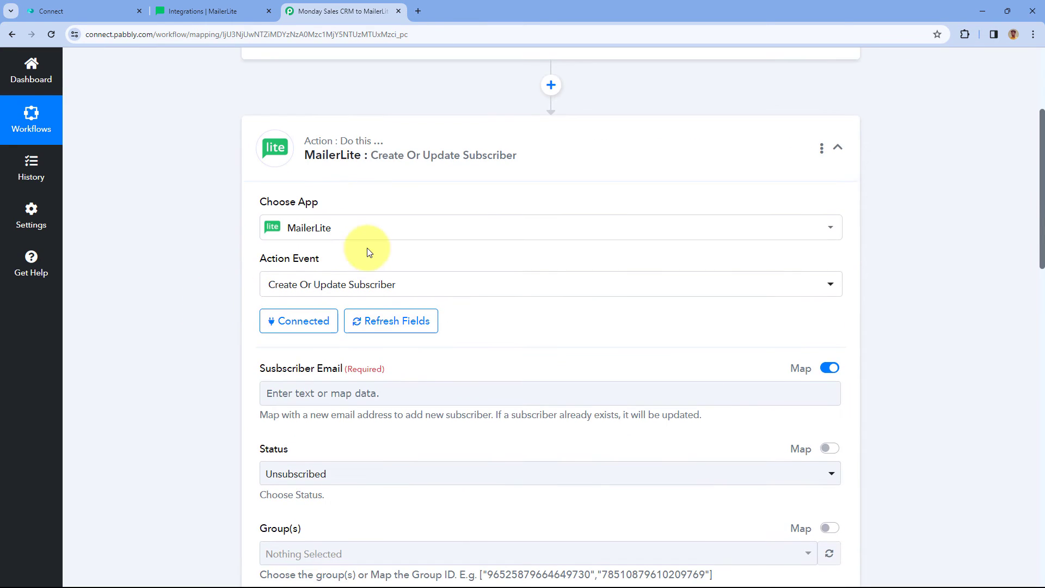
pyautogui.scroll(3, 422, 136)
pyautogui.click(426, 196)
pyautogui.scroll(-10, 171, 345)
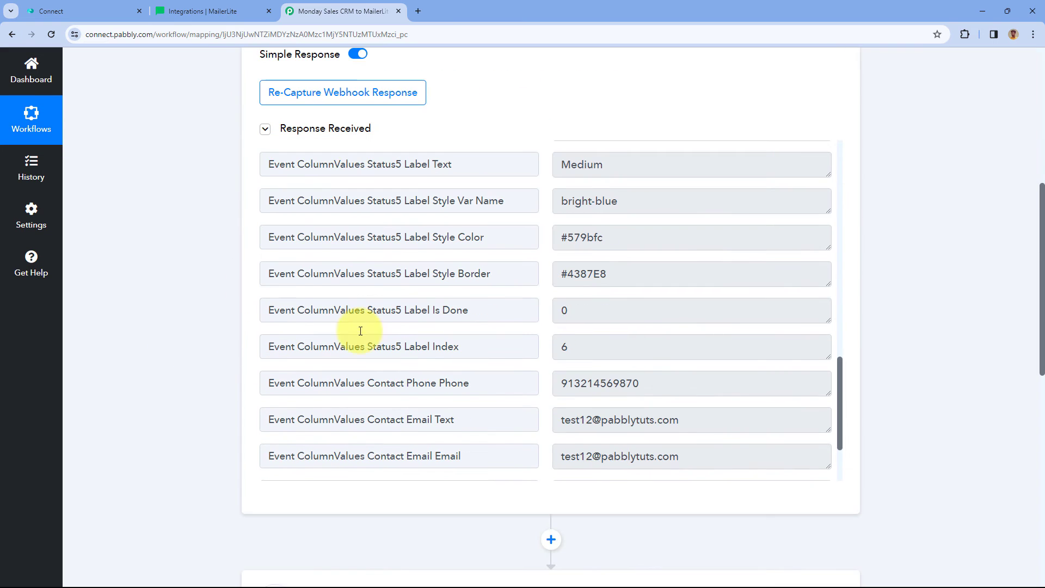
pyautogui.moveTo(704, 454); pyautogui.dragTo(553, 457)
pyautogui.click(508, 411)
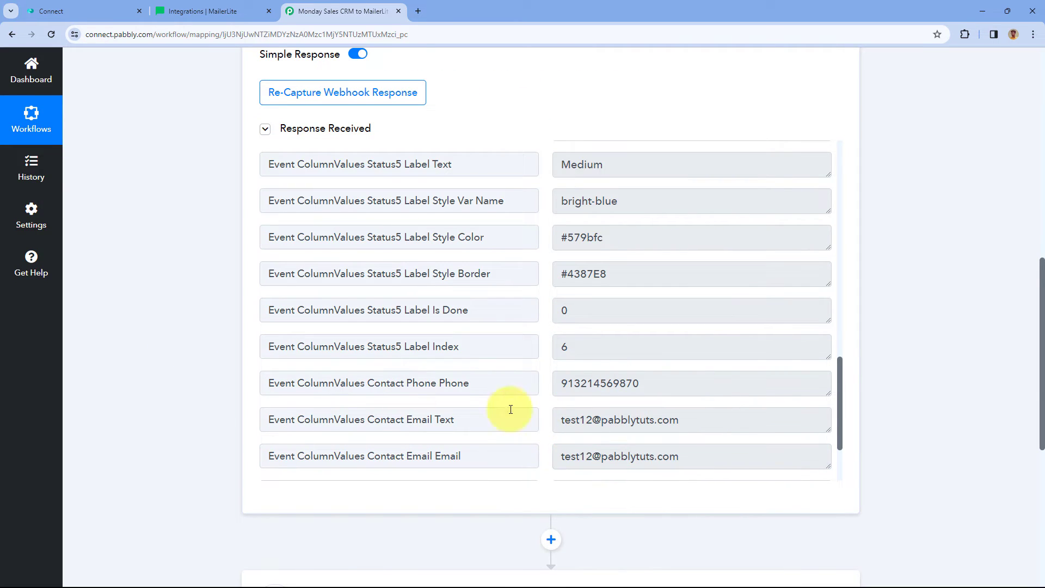
pyautogui.scroll(-7, 195, 389)
pyautogui.click(413, 224)
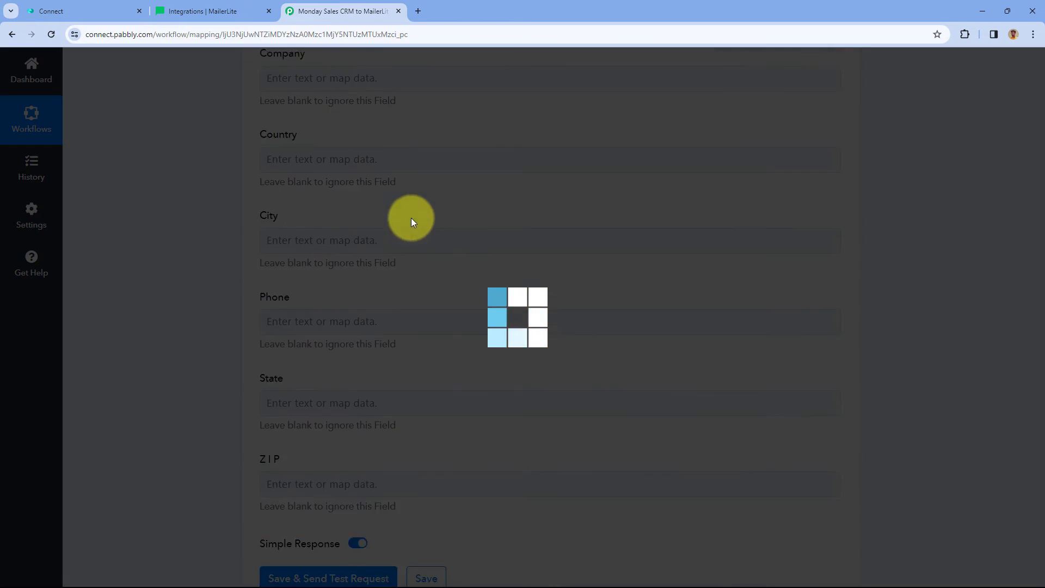
pyautogui.scroll(-4, 171, 297)
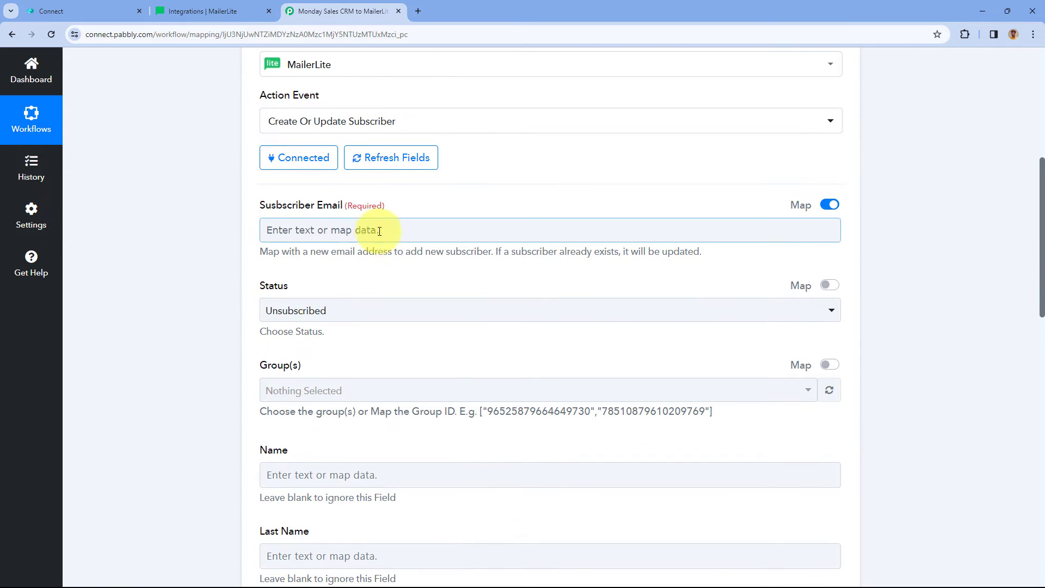
# Map Subscriber Email to the trigger's Event ColumnValues Contact Email Email value.
pyautogui.click(305, 232)
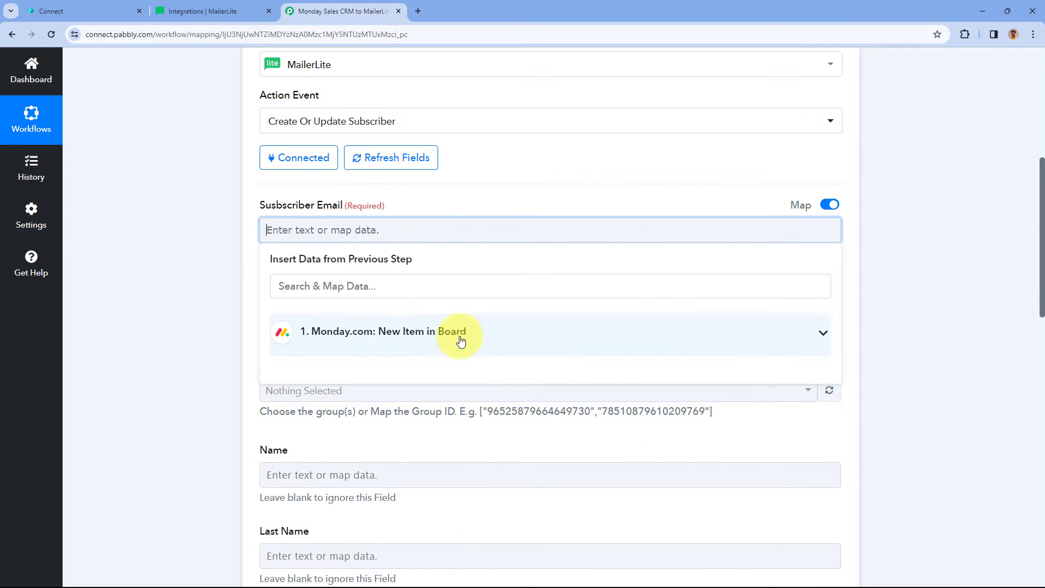
pyautogui.click(480, 337)
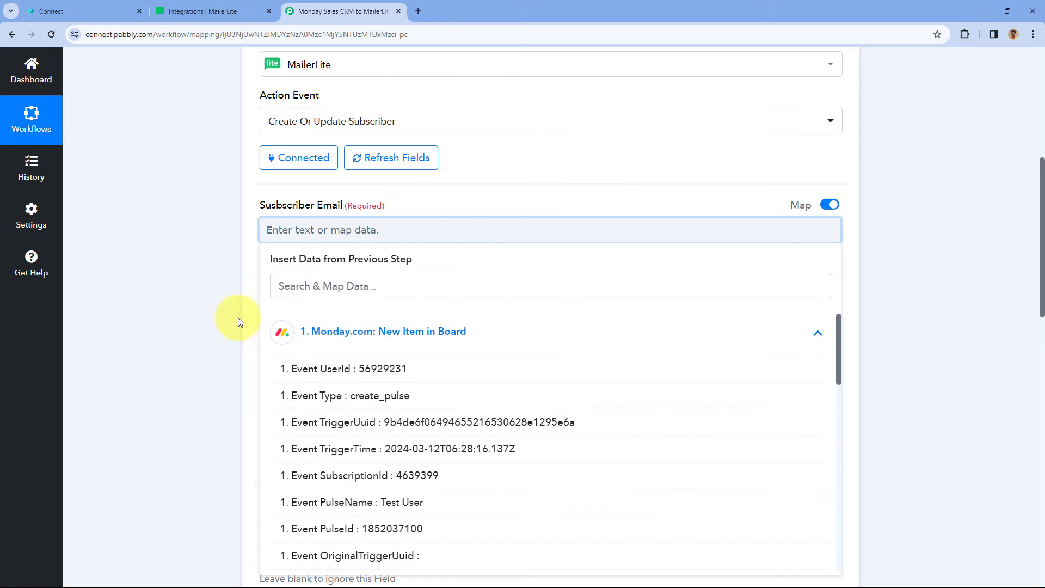
pyautogui.scroll(-3, 222, 318)
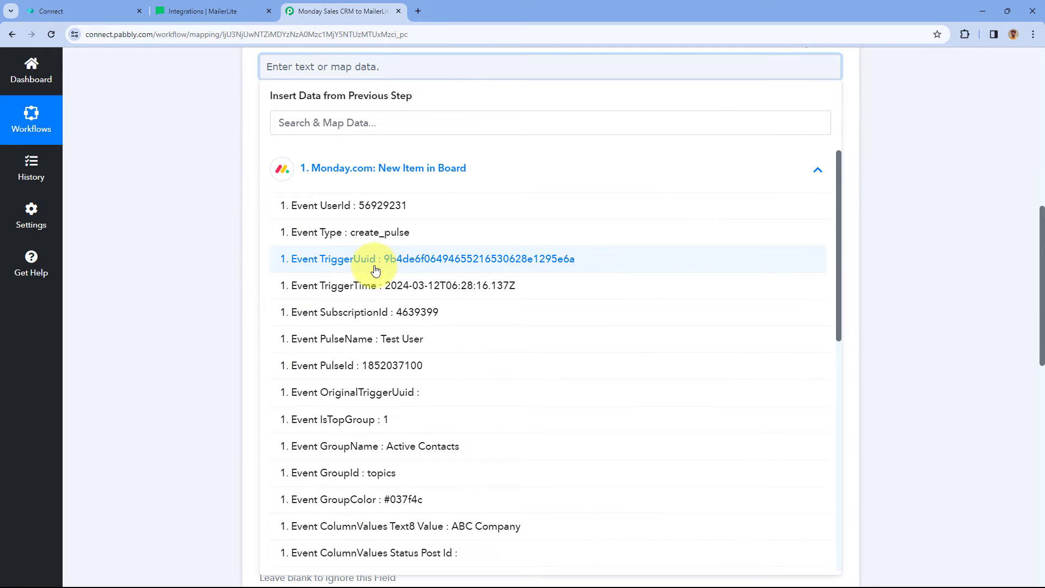
pyautogui.scroll(-7, 375, 270)
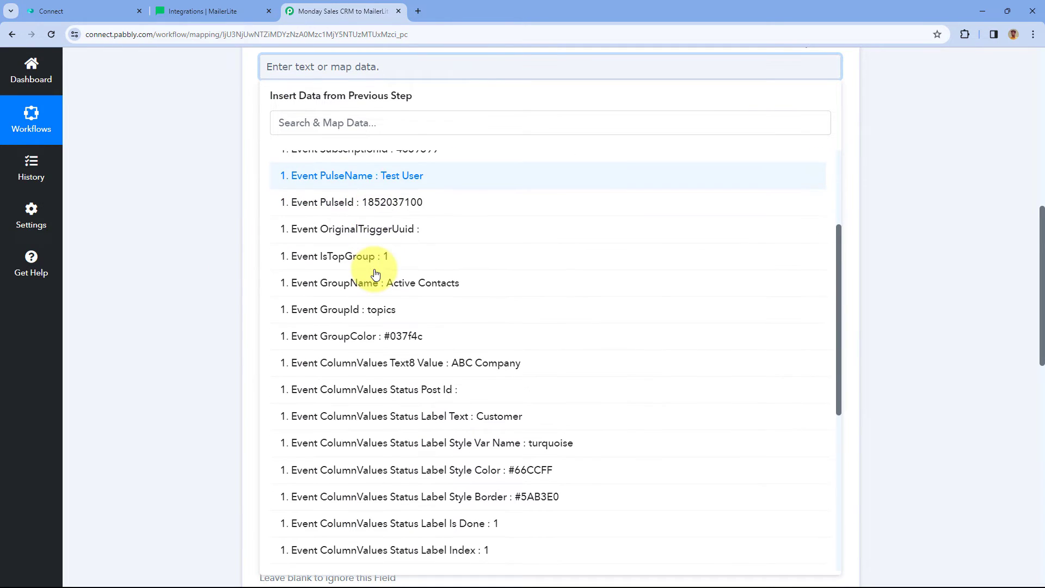
pyautogui.scroll(-3, 357, 307)
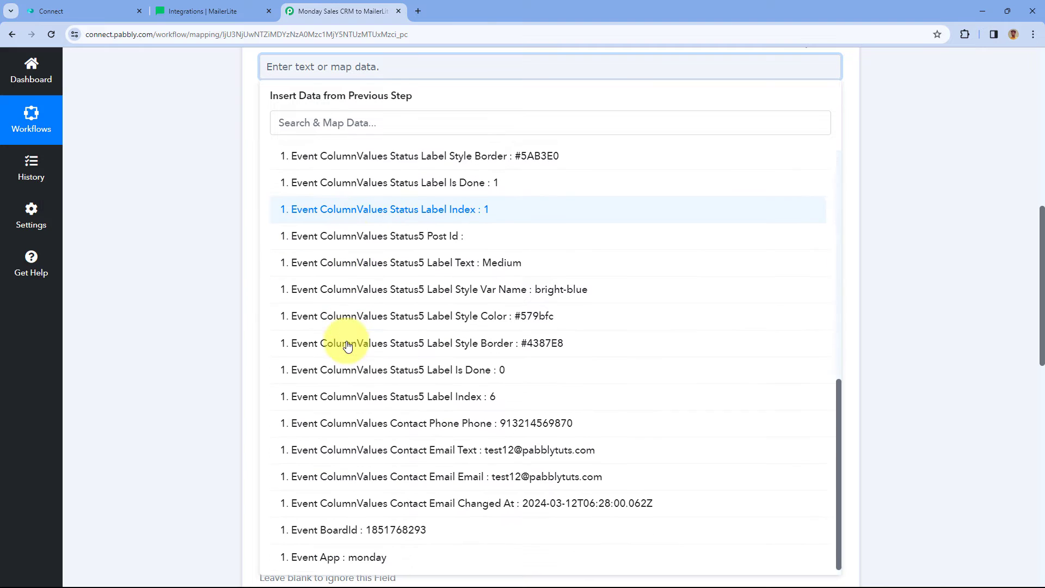
pyautogui.click(443, 476)
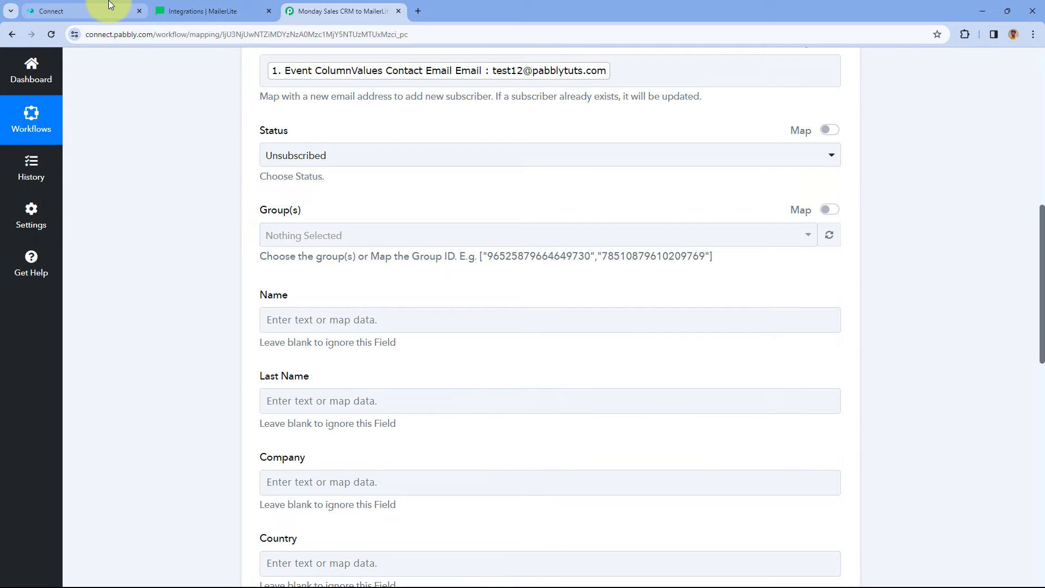
pyautogui.click(110, 5)
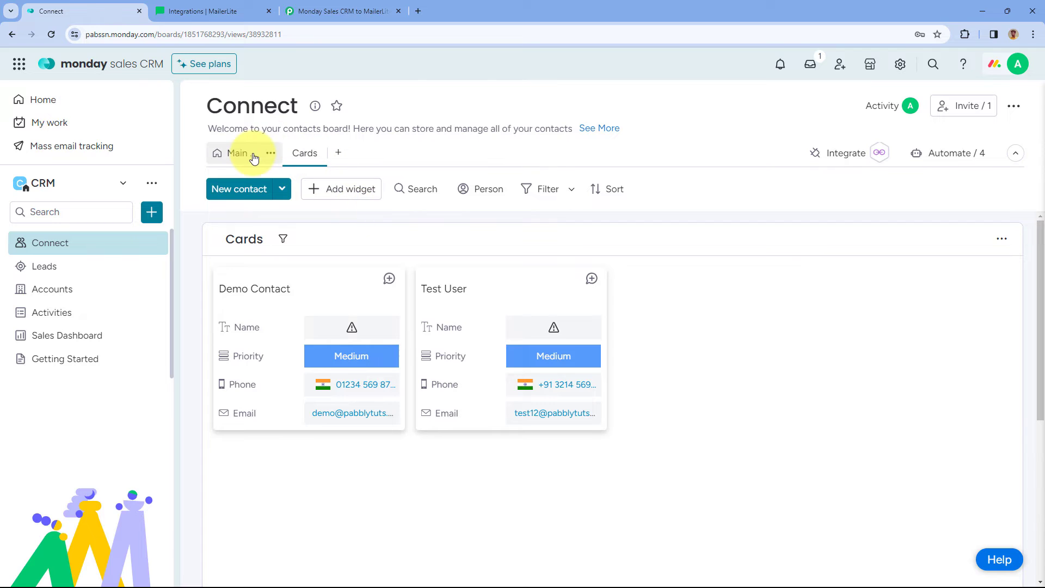
pyautogui.click(334, 7)
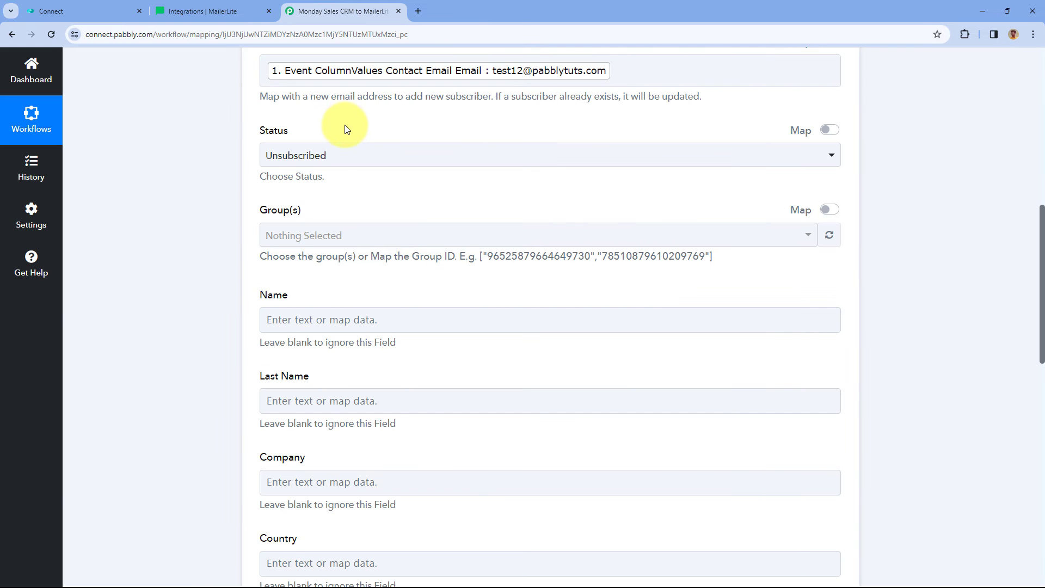
pyautogui.scroll(1, 308, 117)
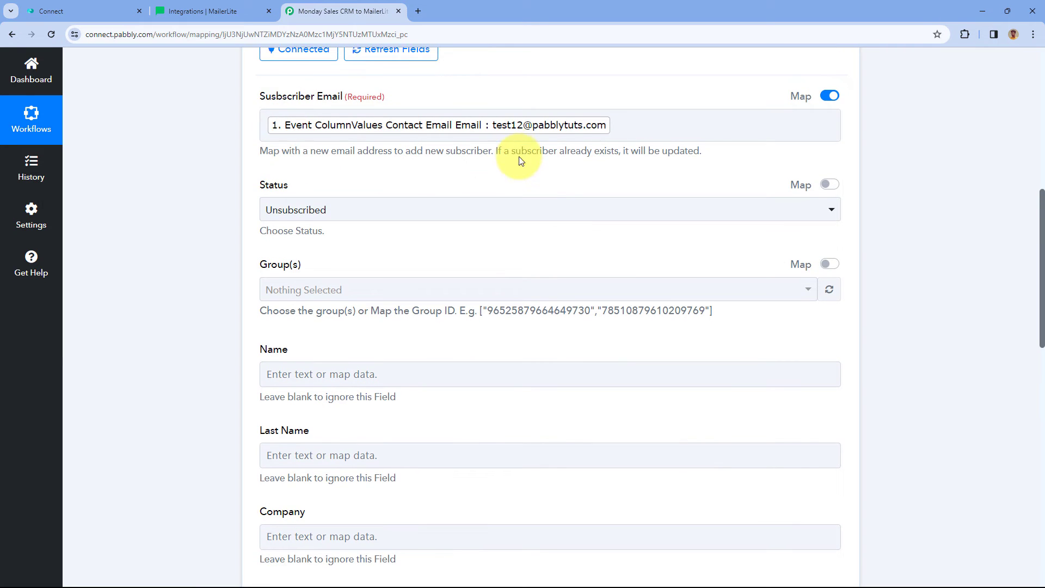
# Set the MailerLite subscriber Status to Active and Group(s) to Product Deals.
pyautogui.click(375, 210)
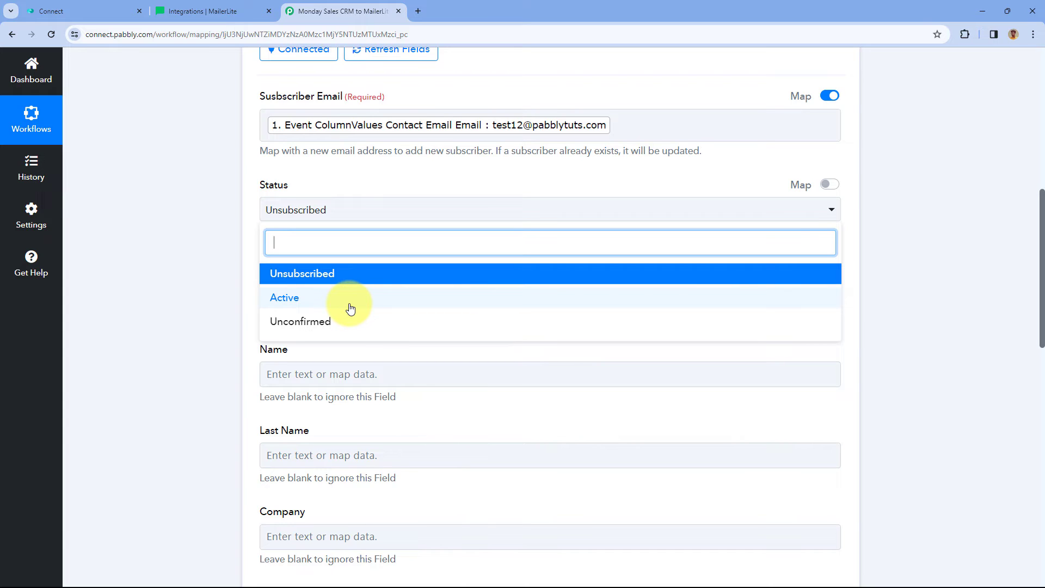
pyautogui.click(315, 304)
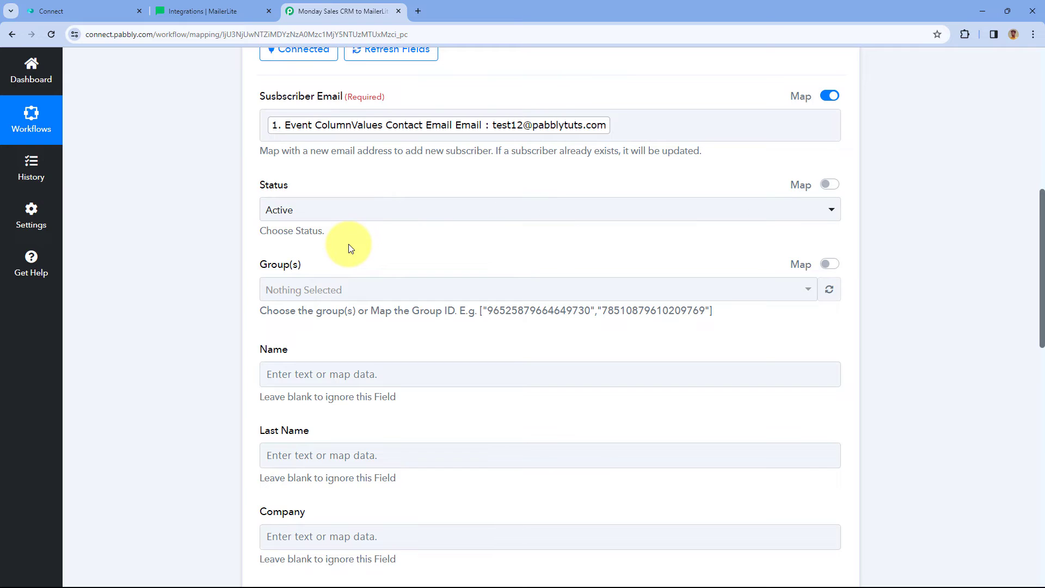
pyautogui.click(378, 297)
pyautogui.scroll(-1, 377, 249)
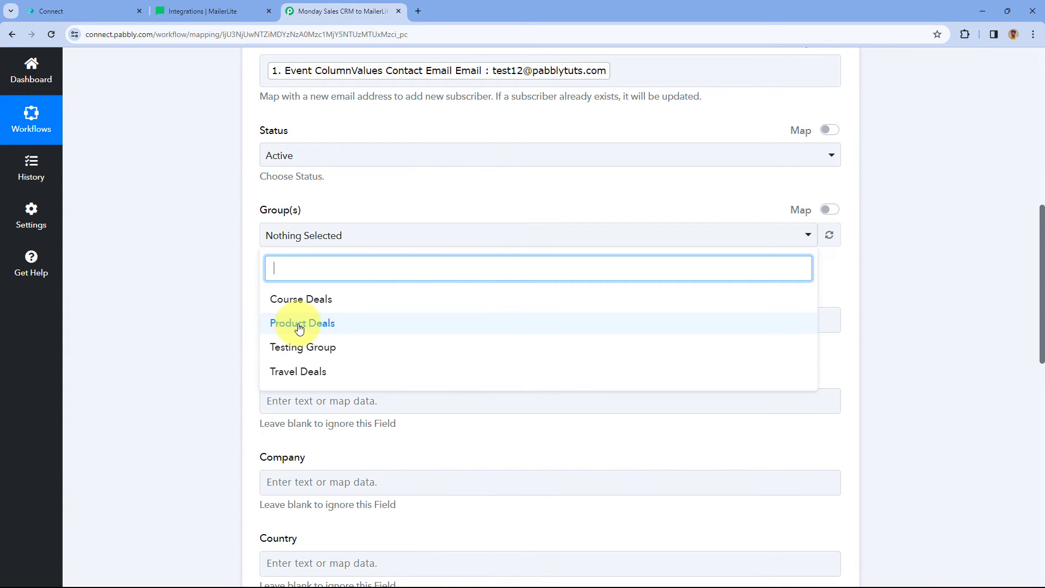
pyautogui.click(245, 269)
pyautogui.scroll(-2, 245, 268)
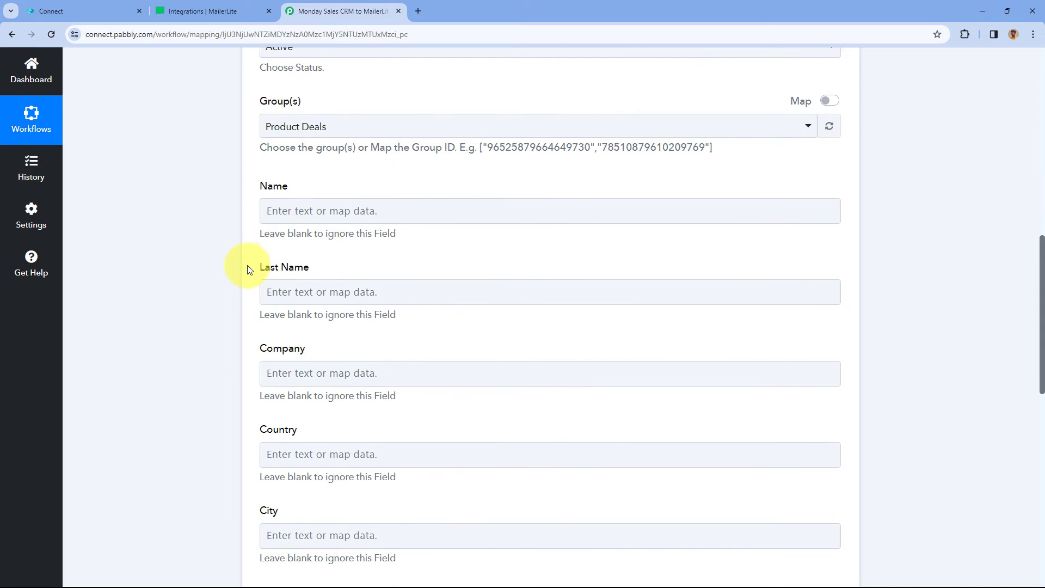
# Map the MailerLite Name field to the monday item's Event PulseName.
pyautogui.click(315, 210)
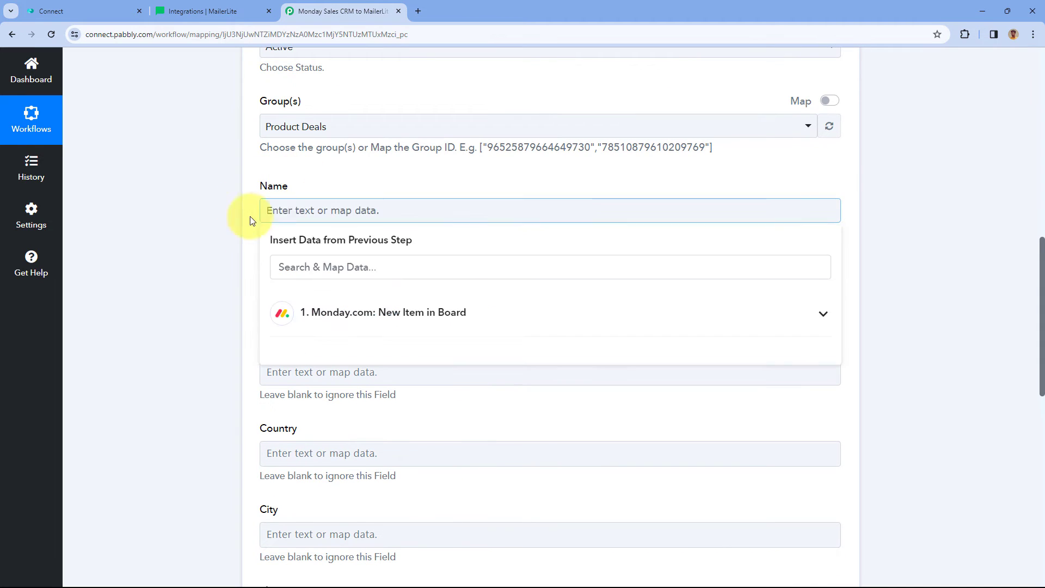
pyautogui.click(372, 325)
pyautogui.scroll(-1, 334, 353)
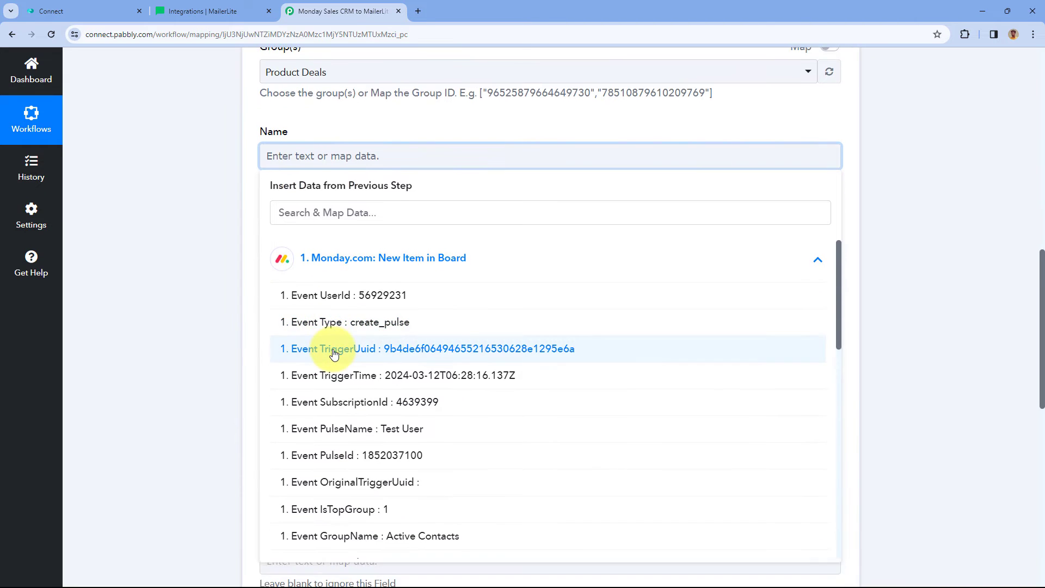
pyautogui.scroll(-3, 334, 352)
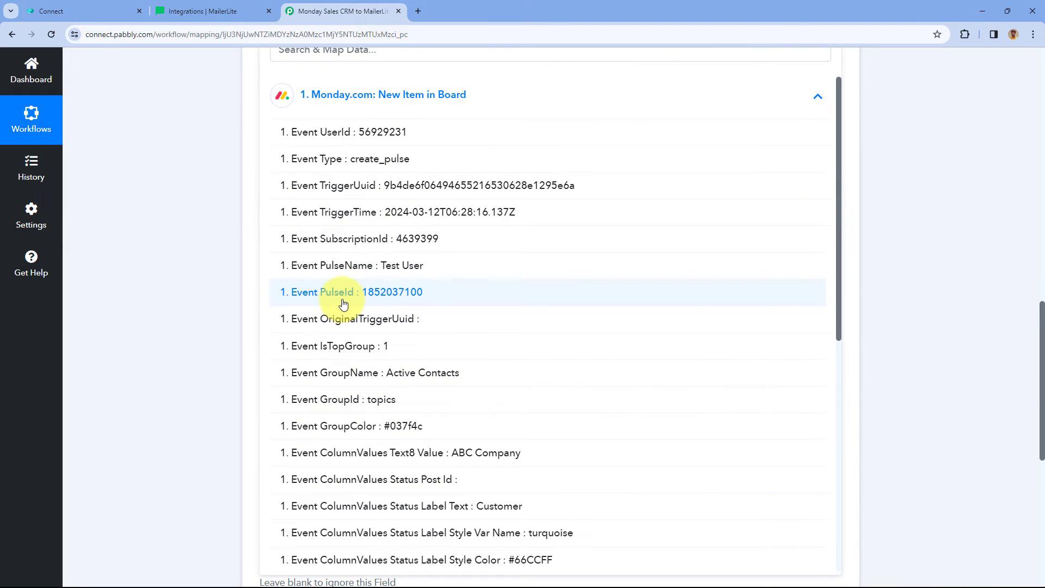
pyautogui.click(348, 265)
pyautogui.scroll(2, 245, 193)
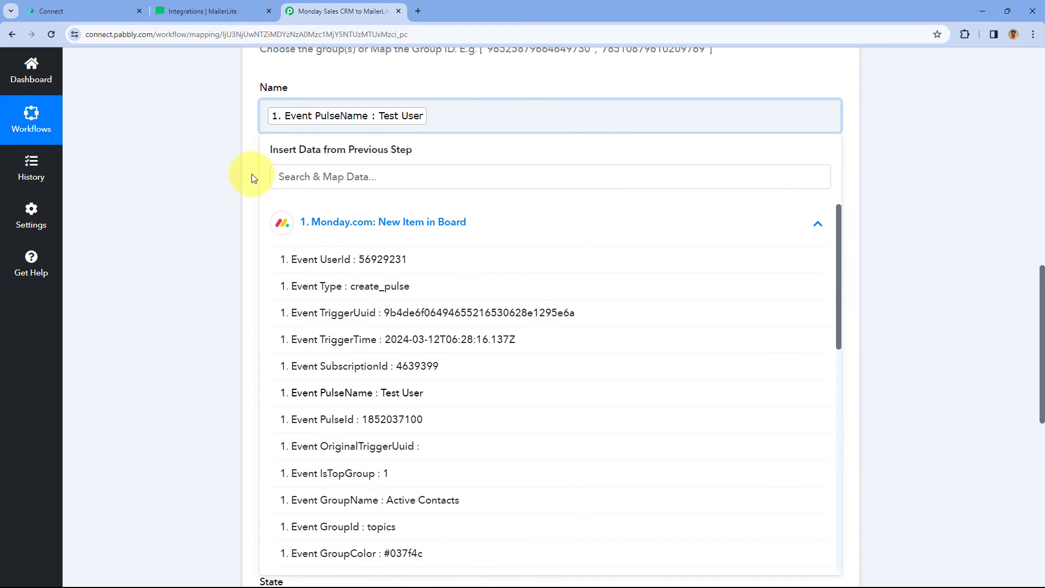
pyautogui.click(251, 174)
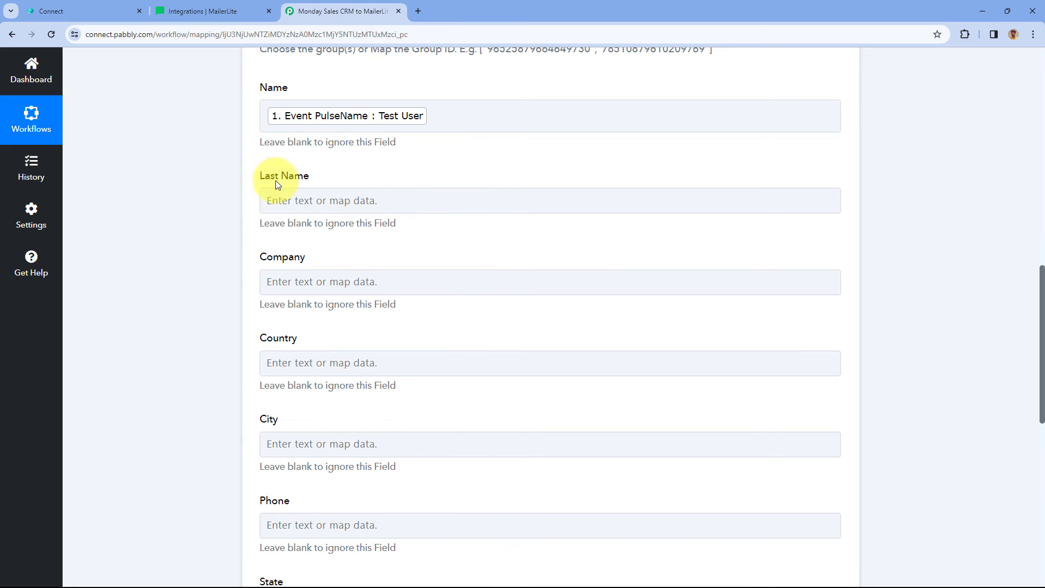
# Map Company to the ColumnValues Text8 Value (ABC Company).
pyautogui.scroll(-2, 351, 187)
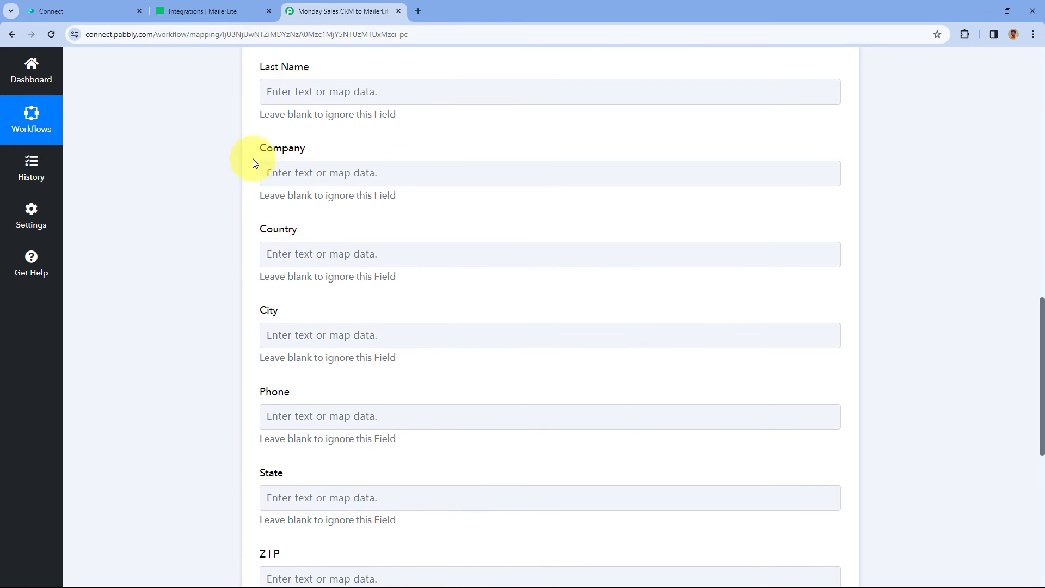
pyautogui.click(297, 172)
pyautogui.click(338, 274)
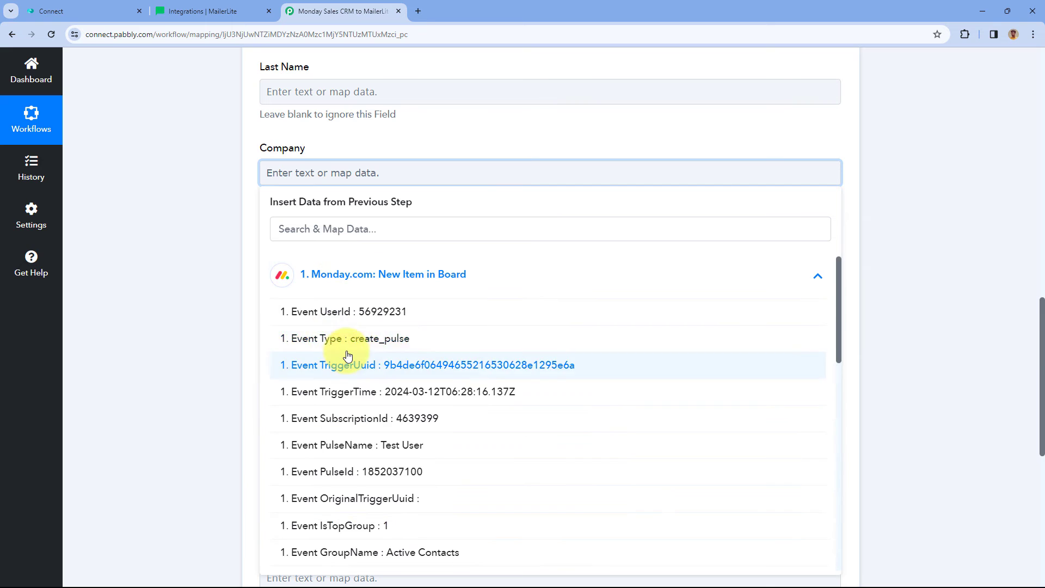
pyautogui.scroll(-3, 289, 354)
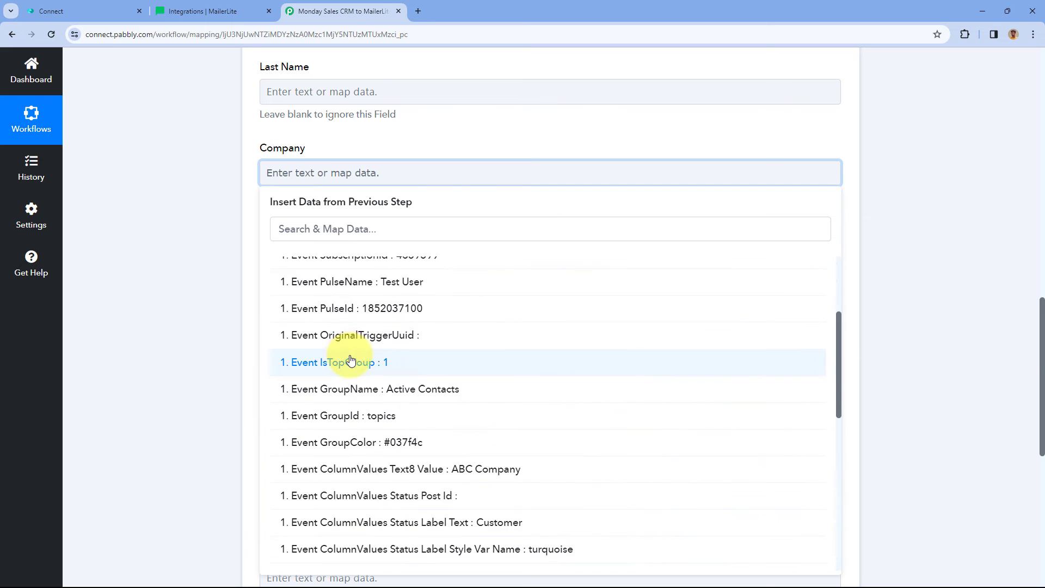
pyautogui.scroll(-1, 379, 408)
pyautogui.click(381, 413)
pyautogui.click(256, 223)
# Map Phone to the trigger's Contact Phone Phone value and review the filled form.
pyautogui.scroll(-2, 253, 221)
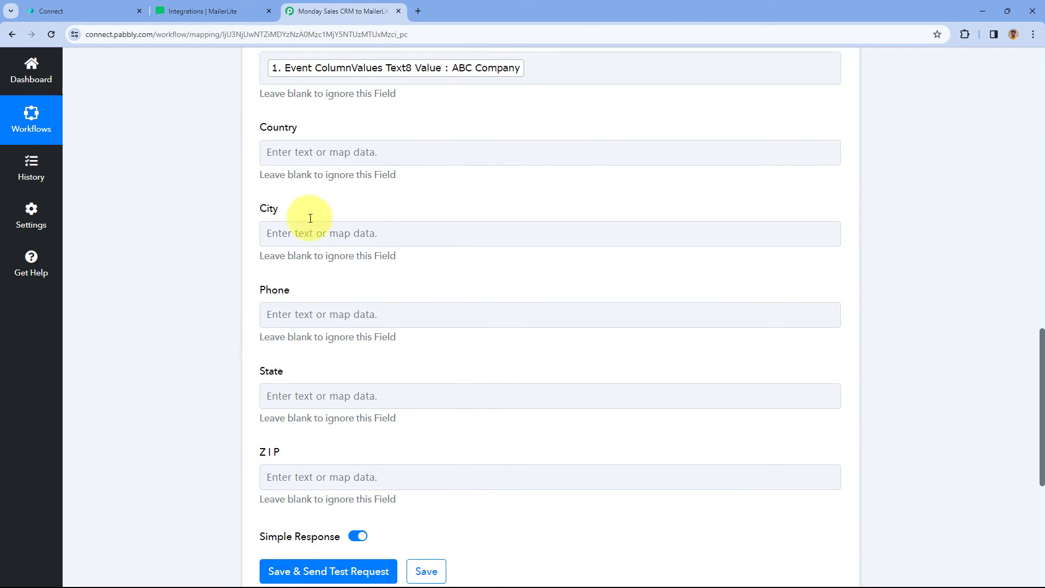
pyautogui.click(299, 311)
pyautogui.scroll(-2, 314, 284)
pyautogui.click(429, 196)
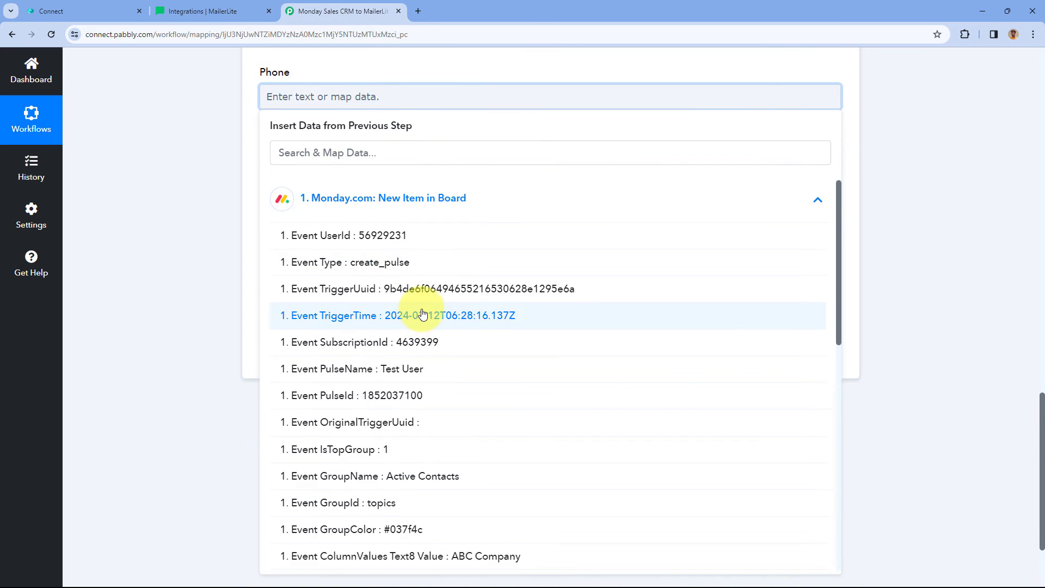
pyautogui.scroll(-6, 415, 305)
pyautogui.scroll(-4, 432, 345)
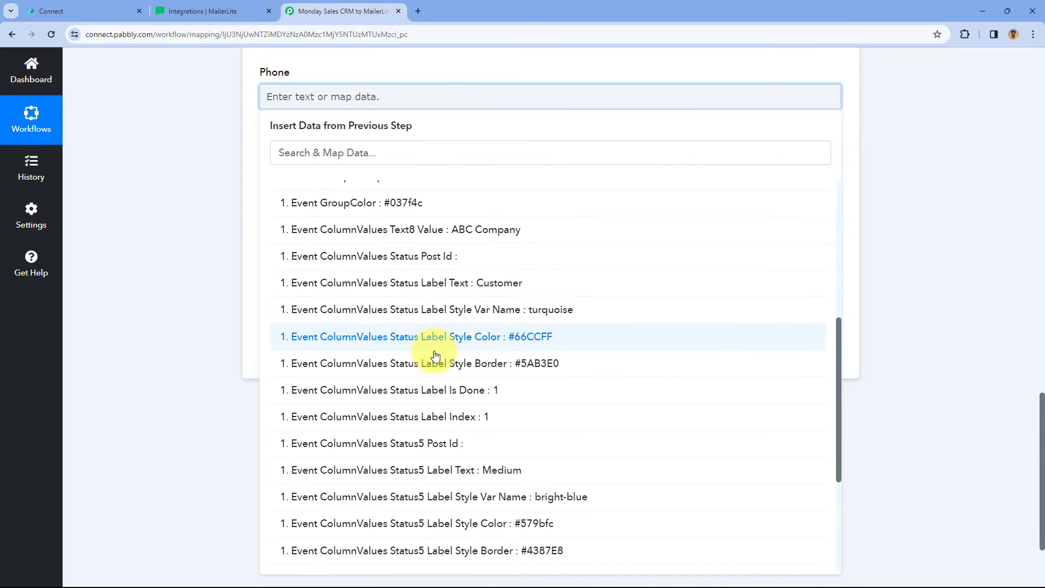
pyautogui.click(485, 469)
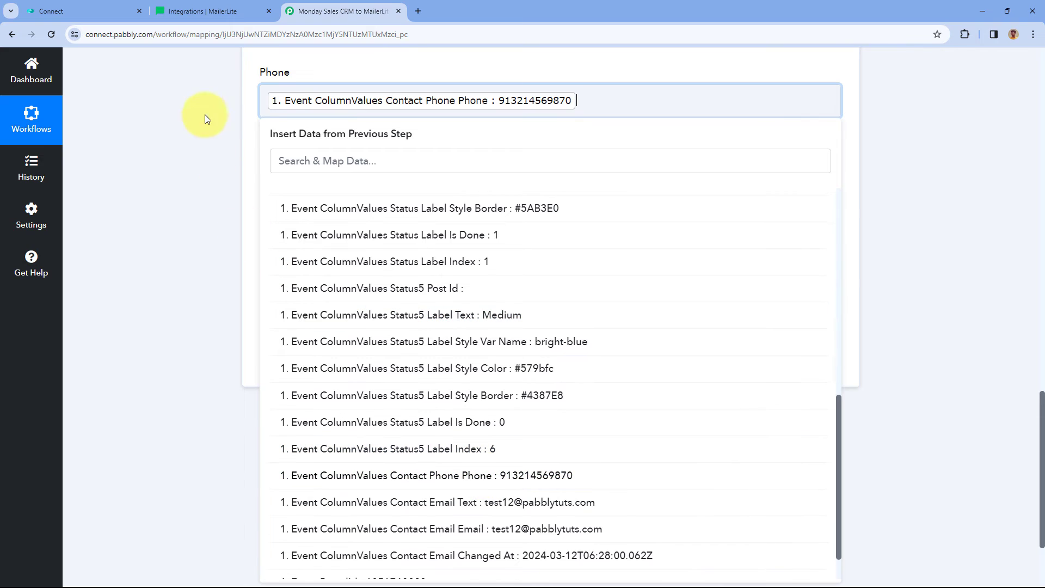
pyautogui.click(255, 103)
pyautogui.scroll(2, 326, 164)
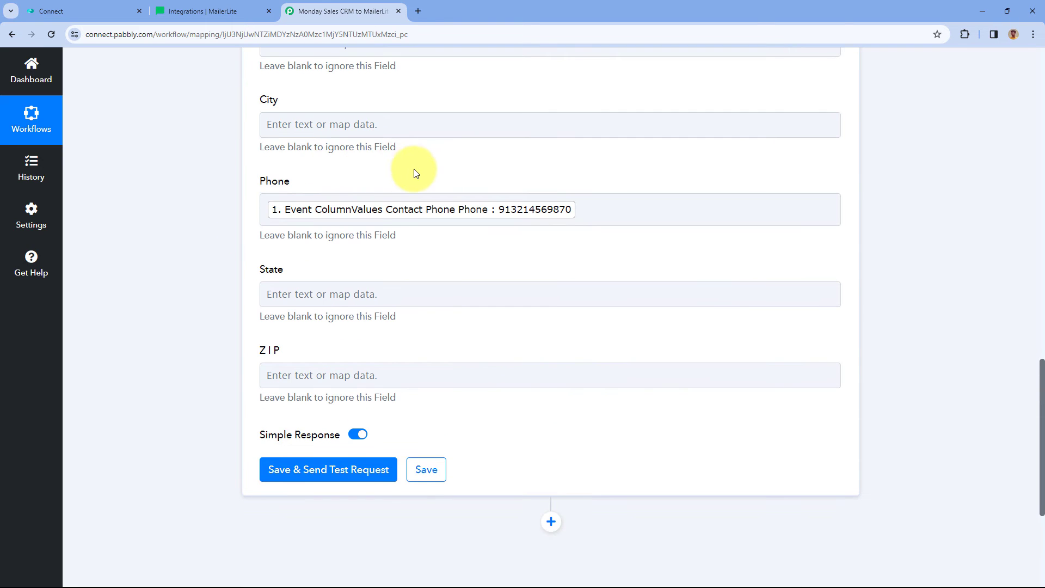
pyautogui.scroll(1, 403, 171)
pyautogui.scroll(7, 396, 175)
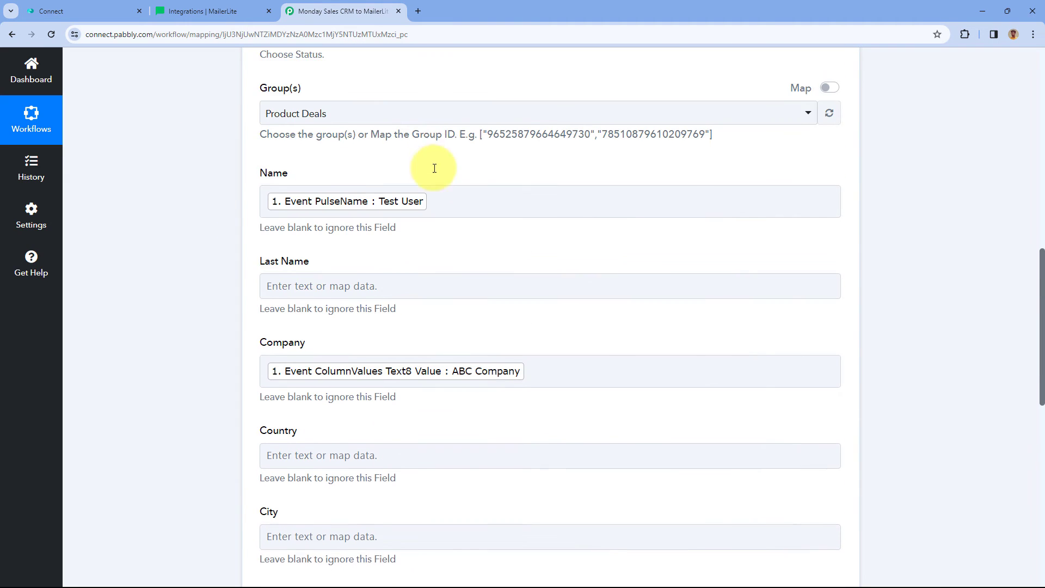
pyautogui.scroll(4, 458, 185)
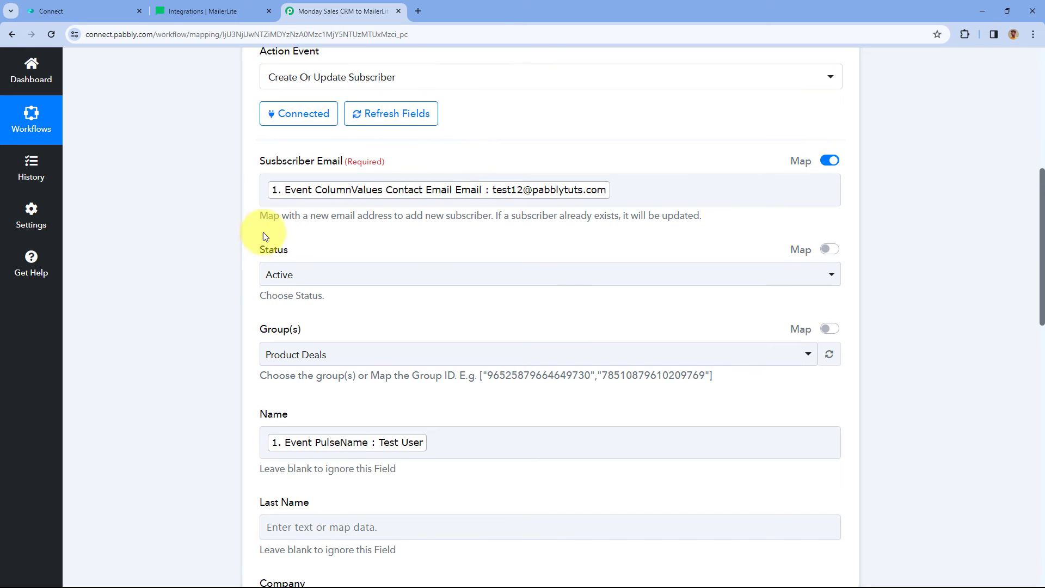
pyautogui.scroll(-3, 245, 286)
pyautogui.scroll(-7, 240, 218)
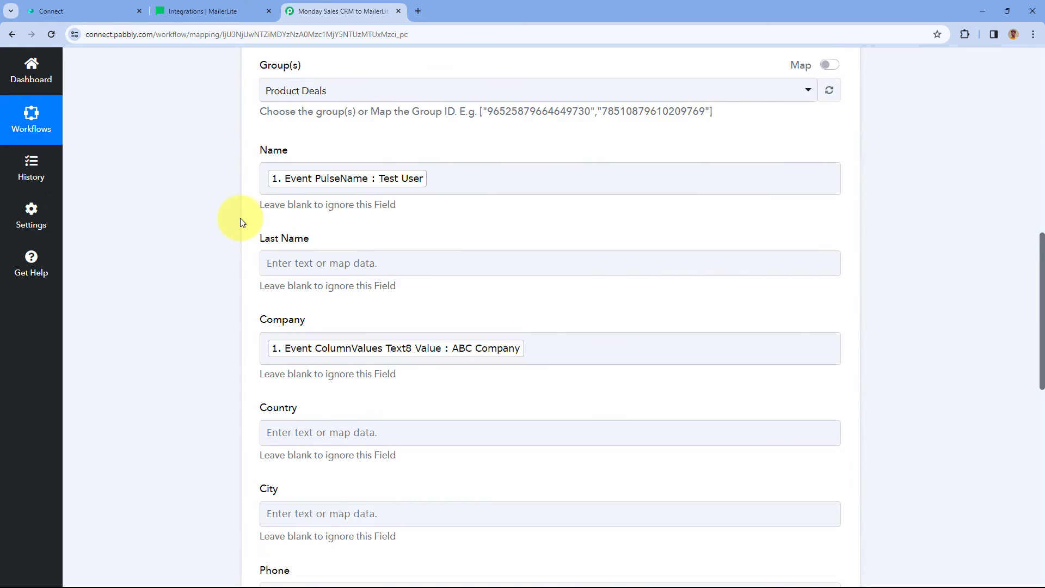
pyautogui.scroll(-3, 242, 222)
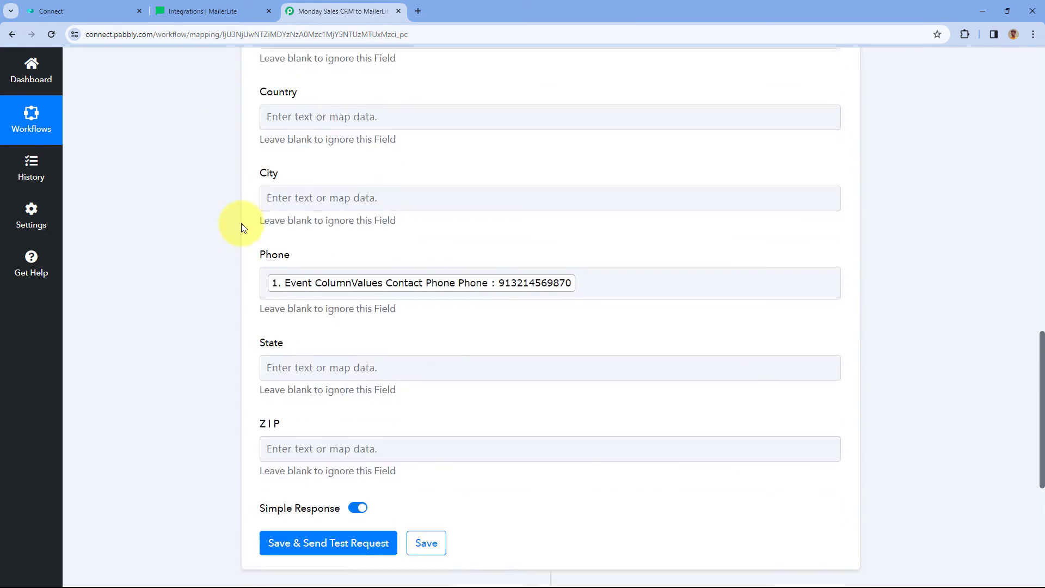
pyautogui.scroll(-1, 240, 215)
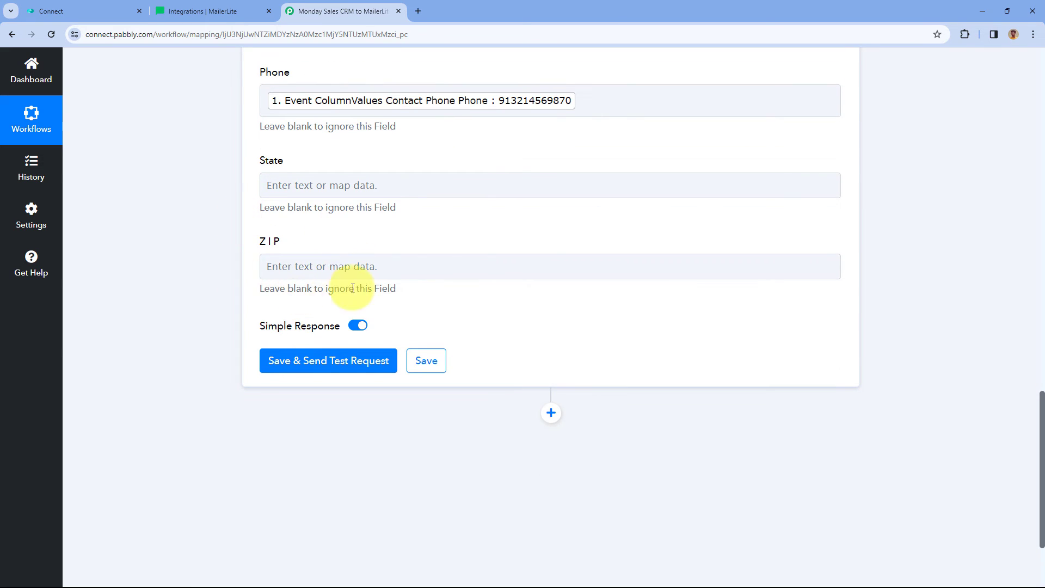
# Save the MailerLite step, send a test request, and review the returned active subscriber record.
pyautogui.click(335, 363)
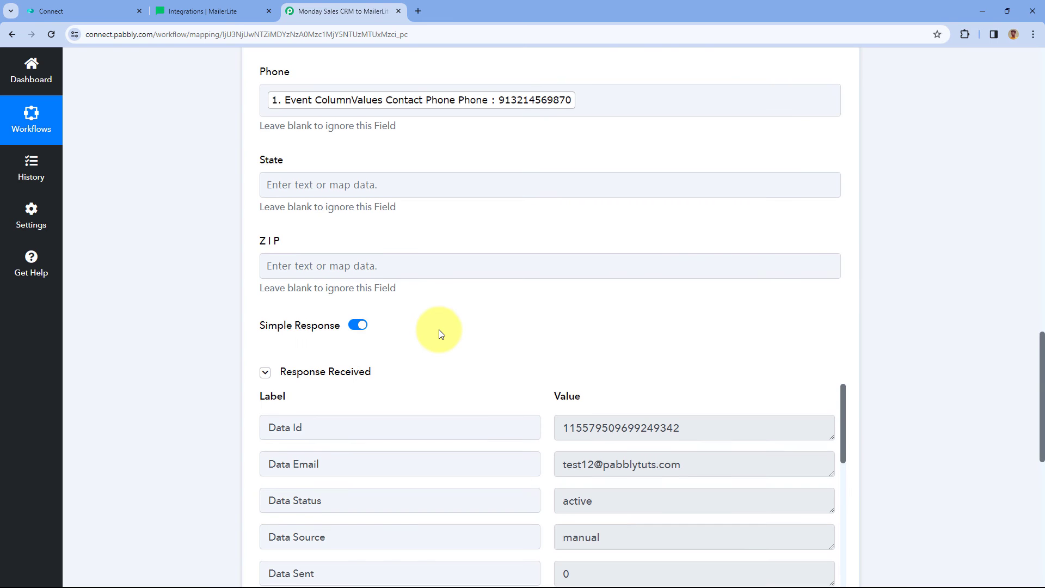
pyautogui.scroll(-1, 439, 328)
pyautogui.scroll(-3, 546, 314)
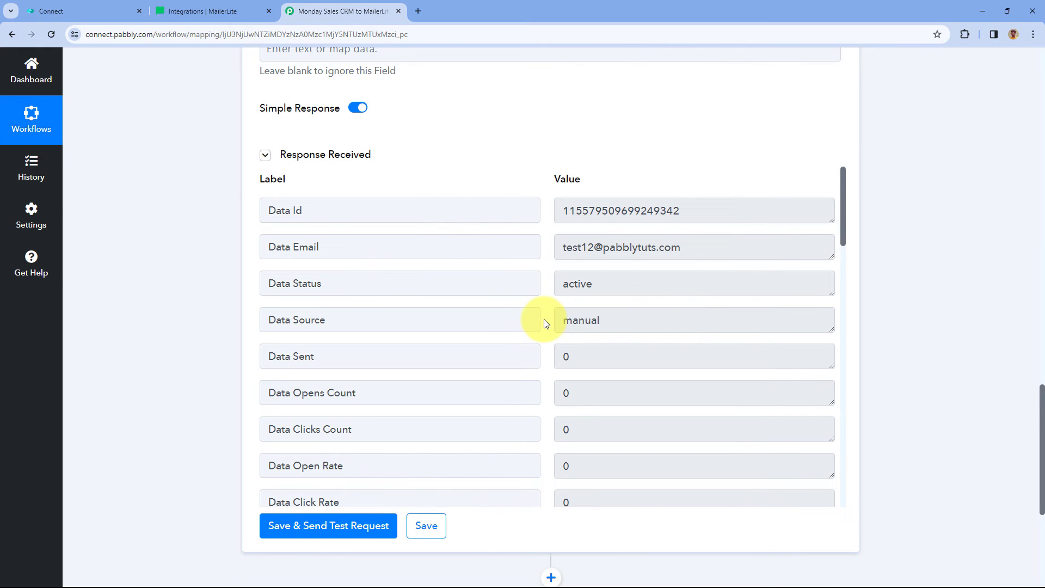
pyautogui.scroll(8, 485, 174)
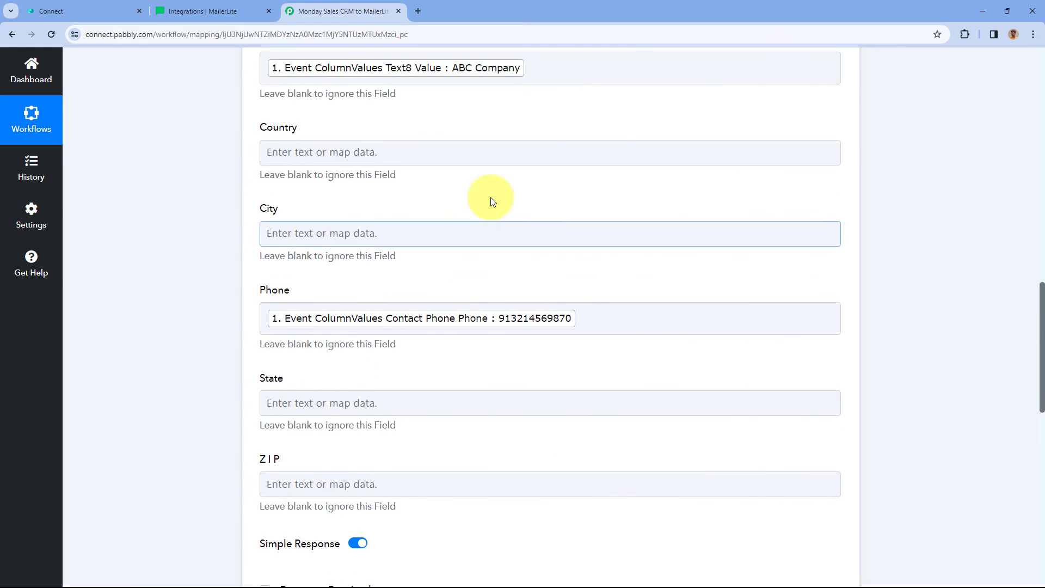
pyautogui.scroll(13, 491, 201)
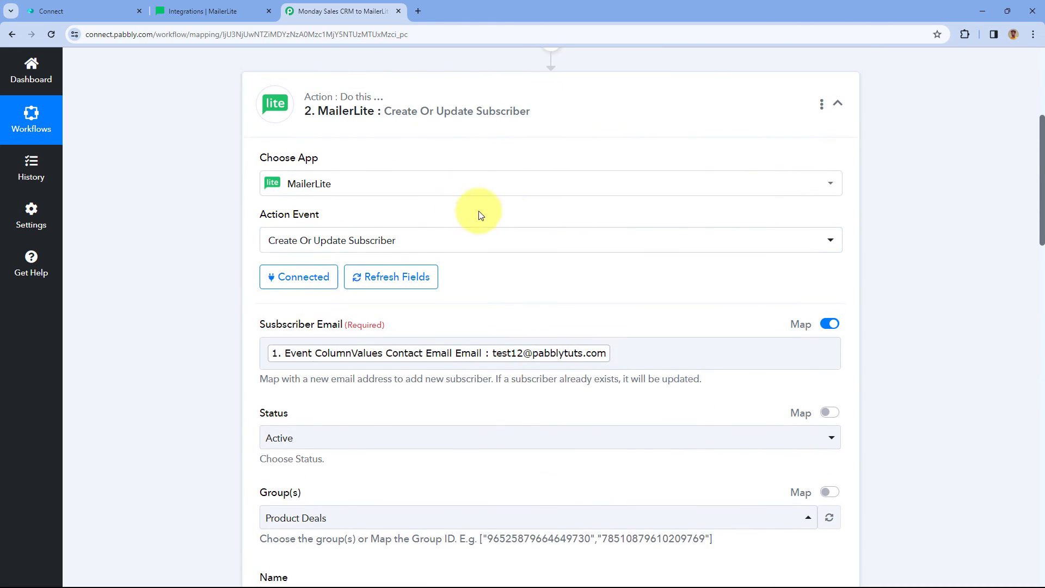
# Open the new test subscriber's profile from MailerLite's Subscribers list.
pyautogui.click(105, 8)
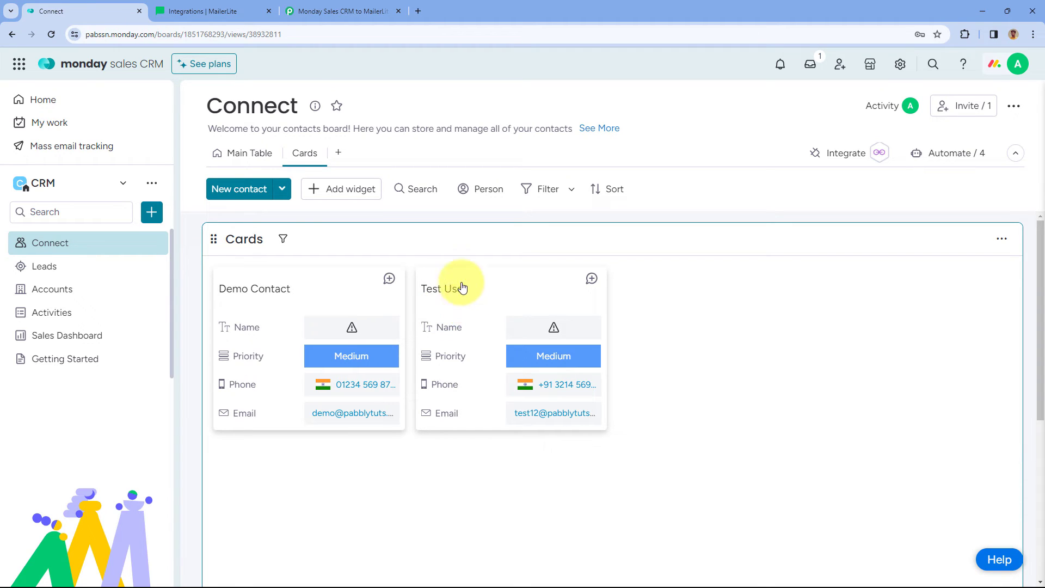
pyautogui.click(241, 10)
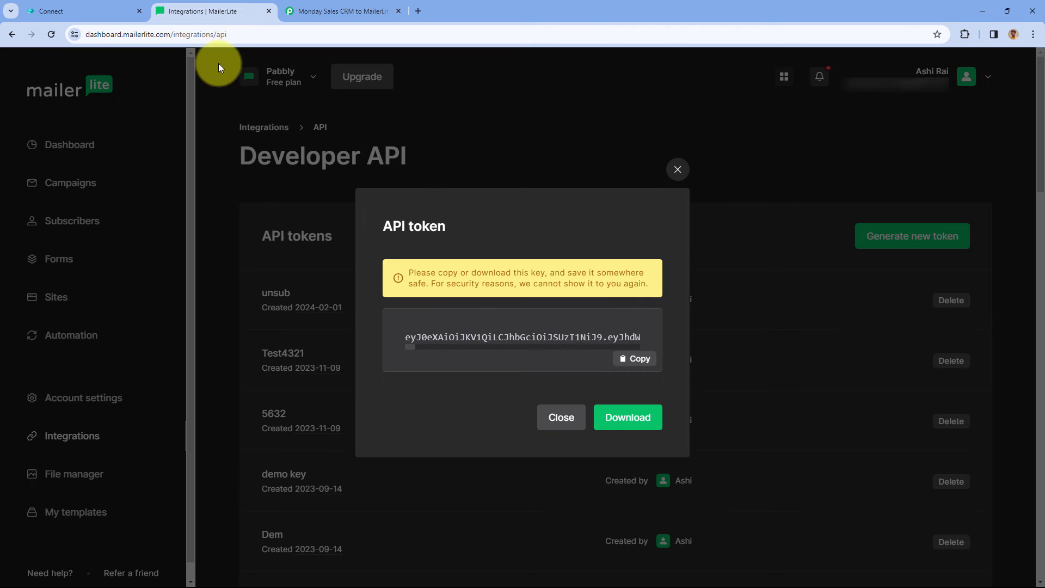
pyautogui.click(689, 166)
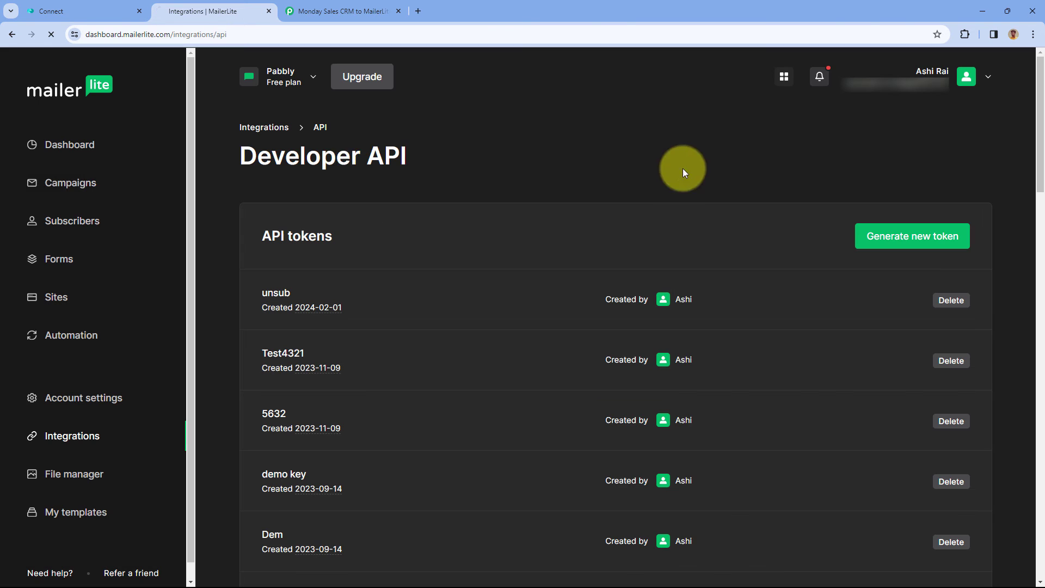
pyautogui.click(106, 218)
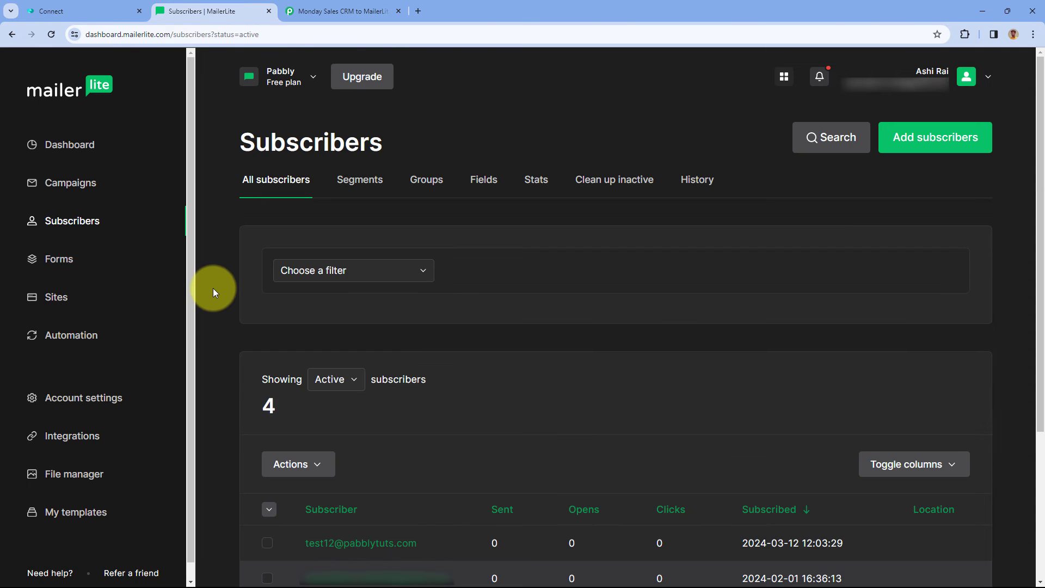
pyautogui.scroll(-4, 214, 289)
pyautogui.click(354, 341)
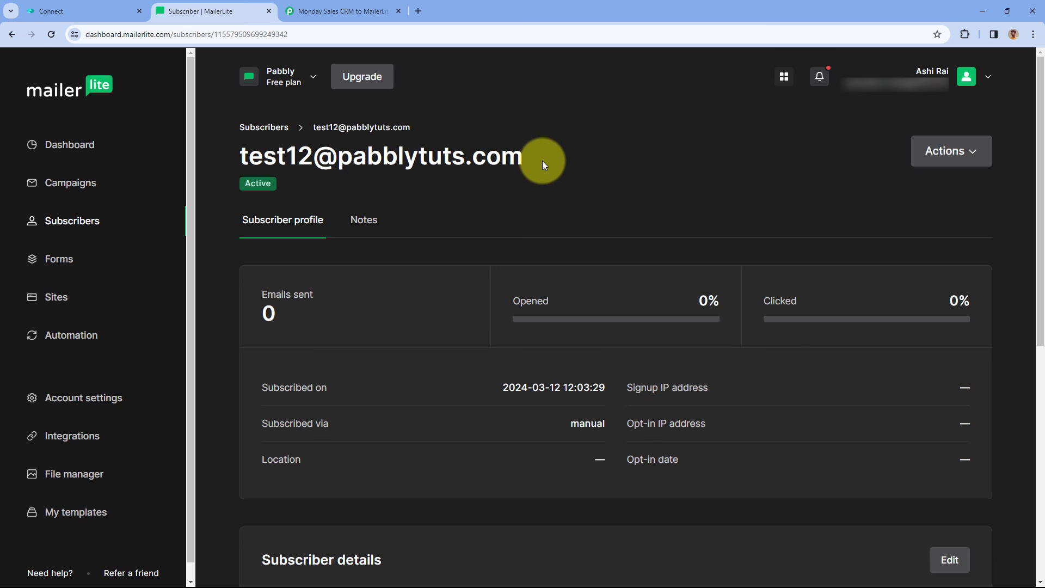
# Verify the profile shows Active status, name Test User, ABC Company and the phone number.
pyautogui.moveTo(542, 161); pyautogui.dragTo(223, 157)
pyautogui.click(116, 7)
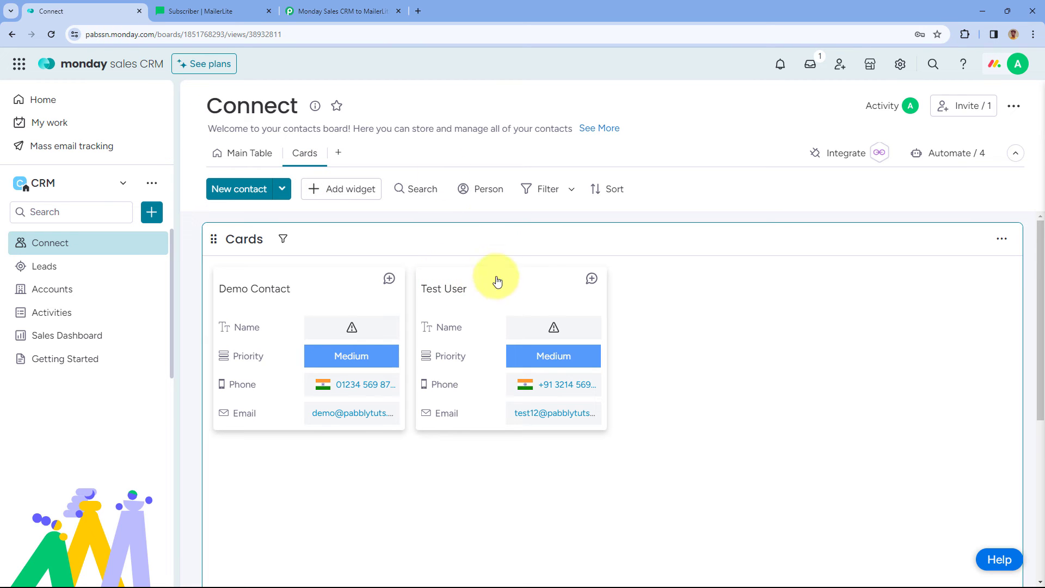
pyautogui.click(239, 6)
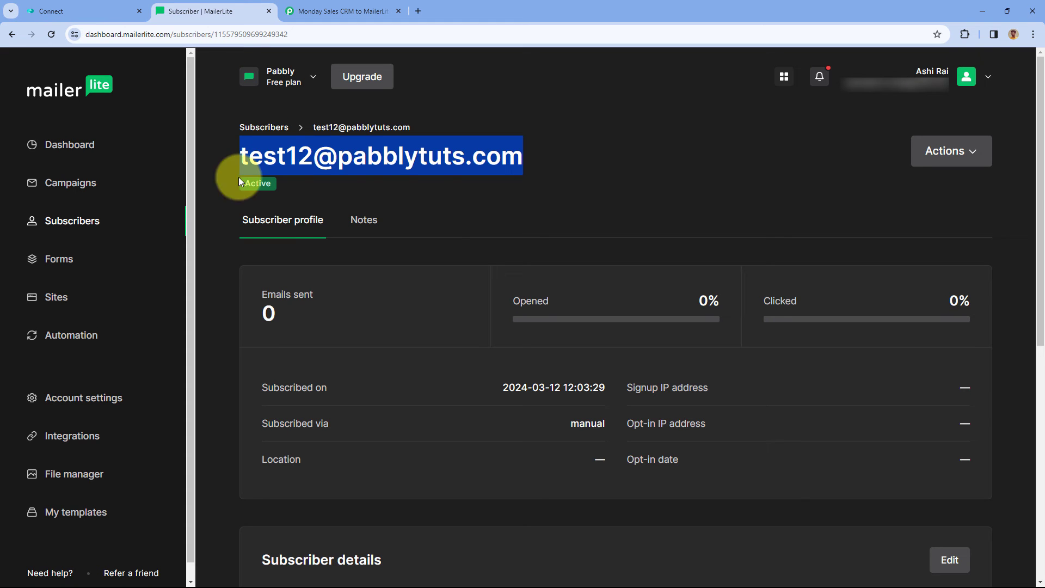
pyautogui.click(422, 185)
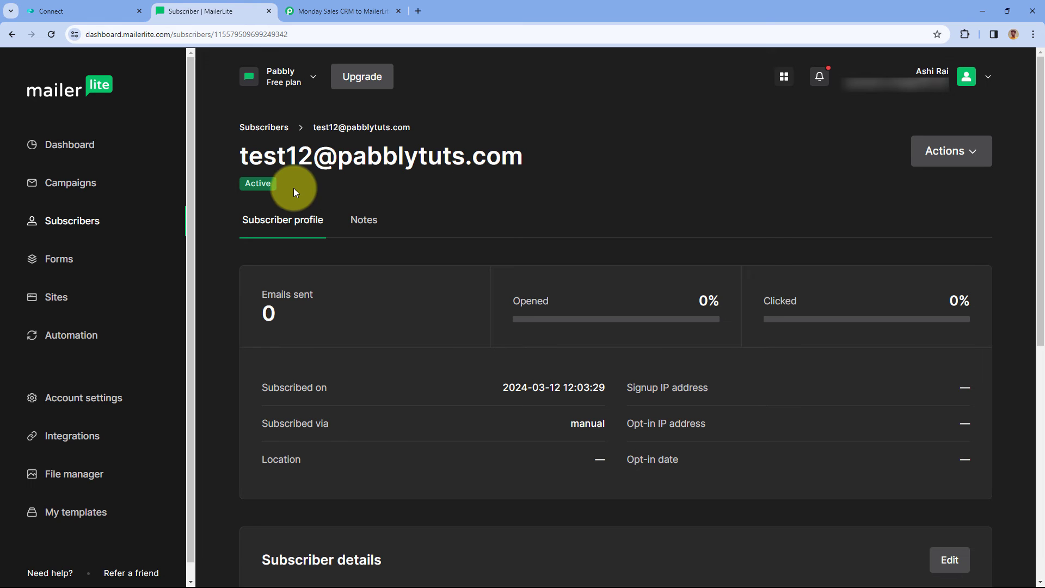
pyautogui.moveTo(293, 188); pyautogui.dragTo(245, 187)
pyautogui.scroll(-6, 462, 215)
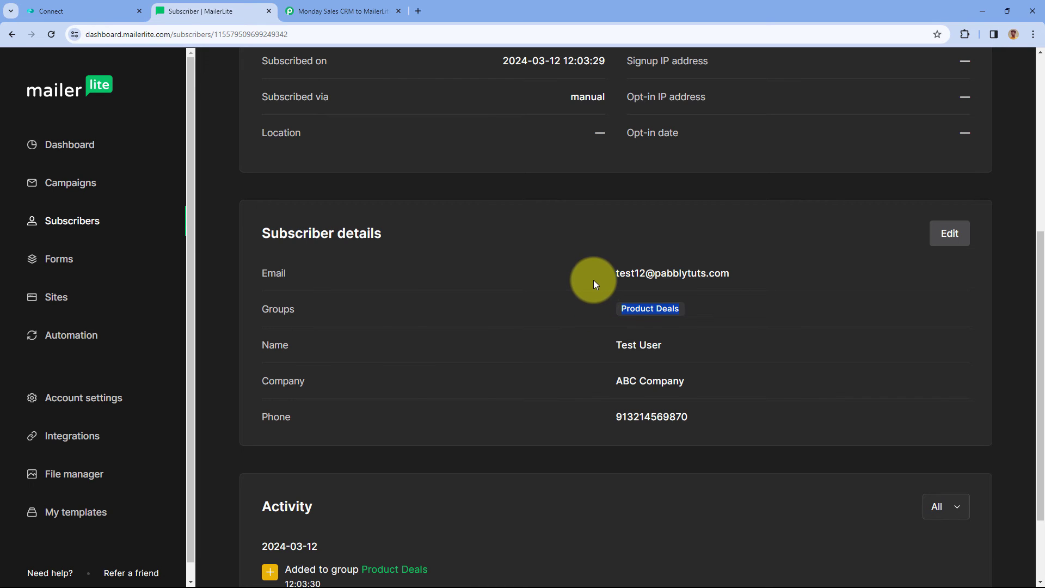
pyautogui.moveTo(692, 359); pyautogui.dragTo(577, 343)
pyautogui.moveTo(726, 384); pyautogui.dragTo(594, 381)
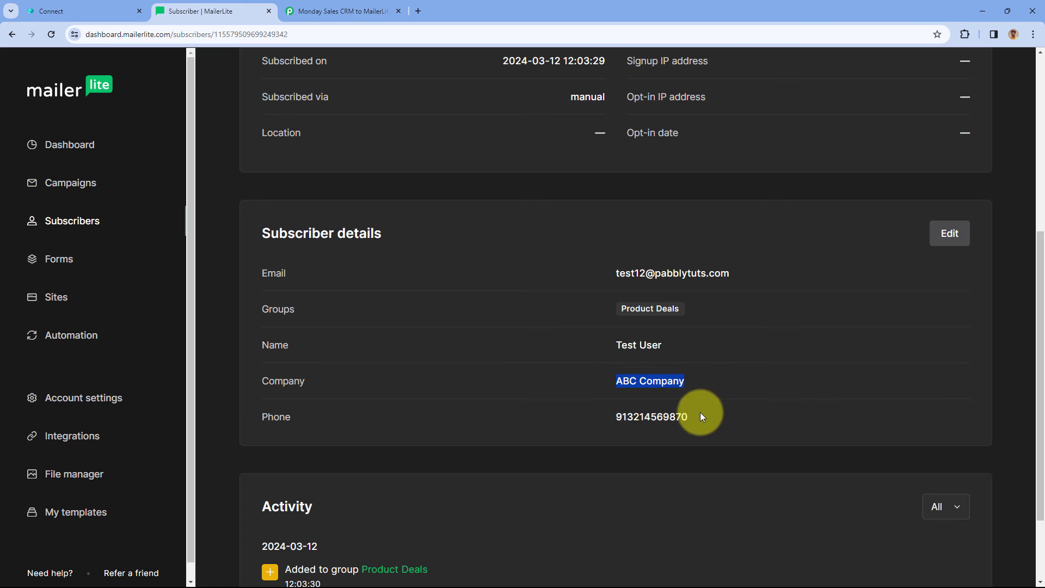
pyautogui.moveTo(701, 417); pyautogui.dragTo(576, 418)
pyautogui.scroll(7, 589, 298)
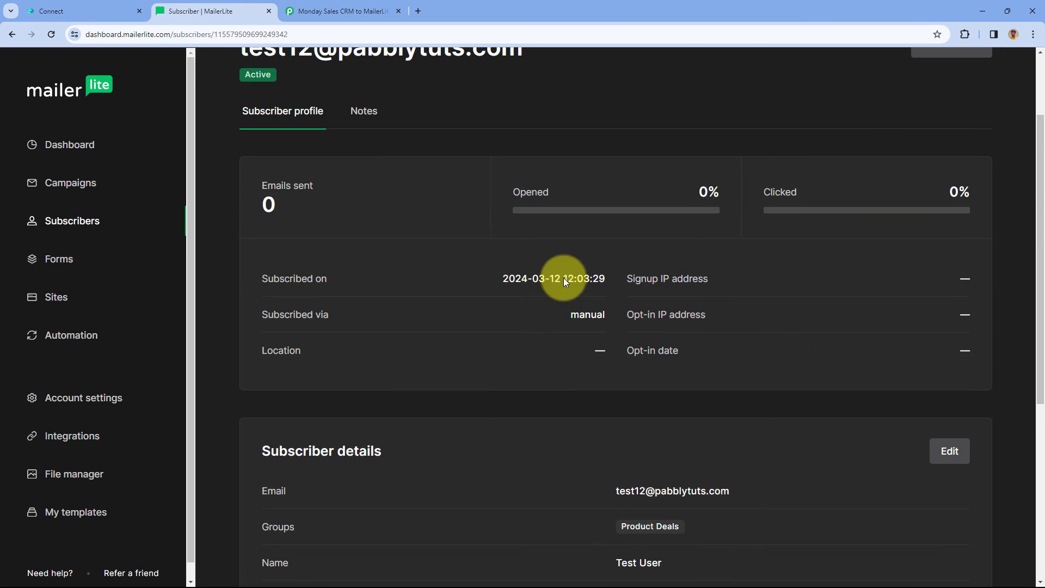
# Collapse the MailerLite action card in the ON workflow, then return to the monday contacts board.
pyautogui.click(332, 11)
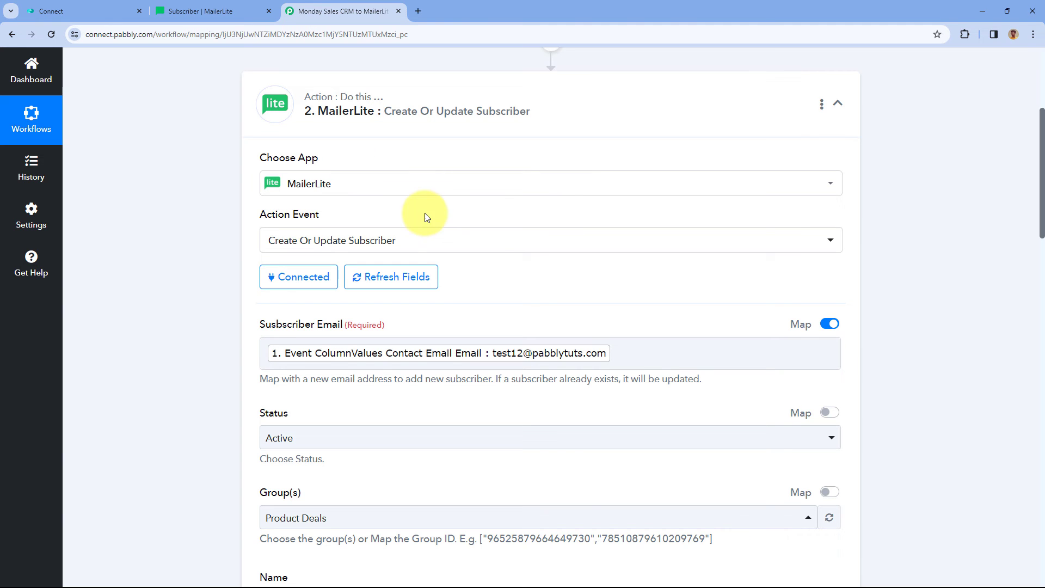
pyautogui.click(588, 102)
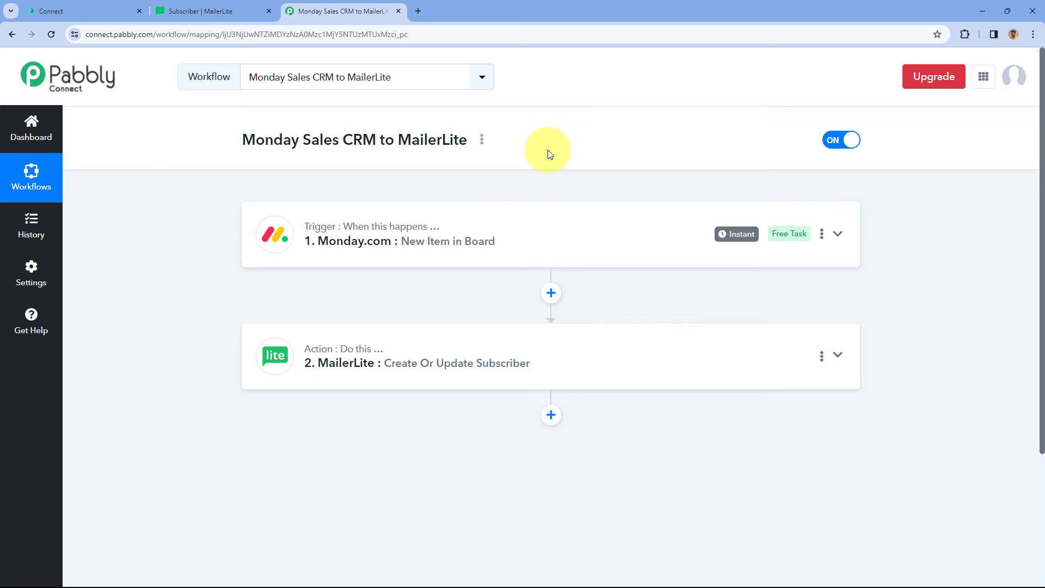
pyautogui.click(87, 3)
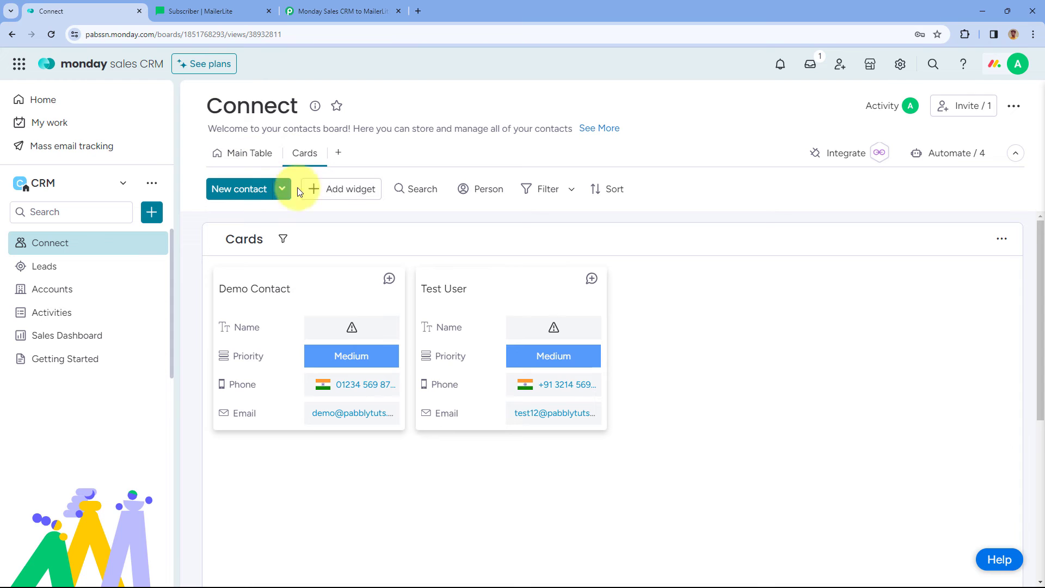
# Start a new contact named Dummy Contact with a phone number and company XYZ Org.
pyautogui.click(245, 193)
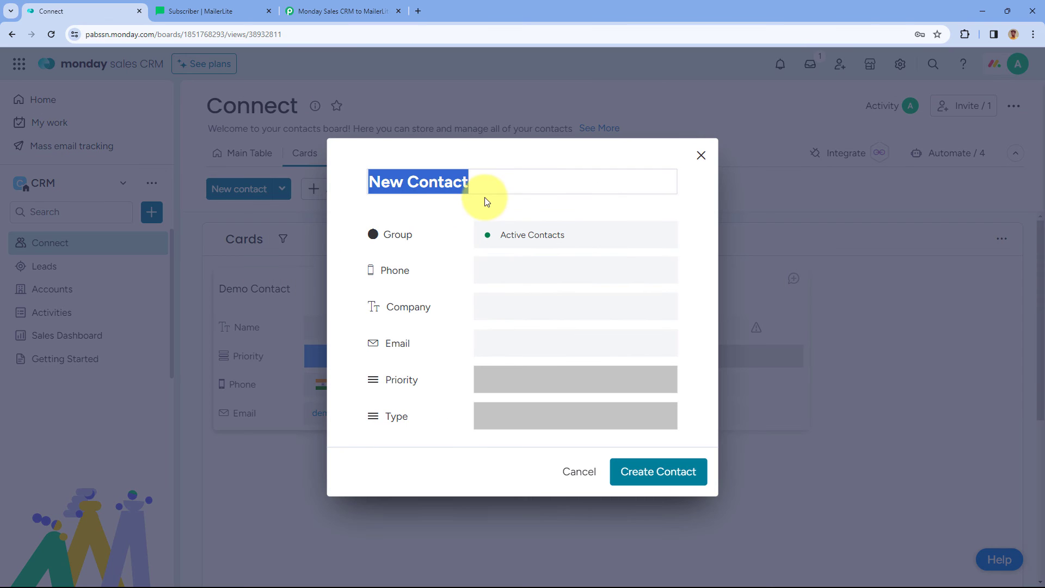
pyautogui.write('Dummy')
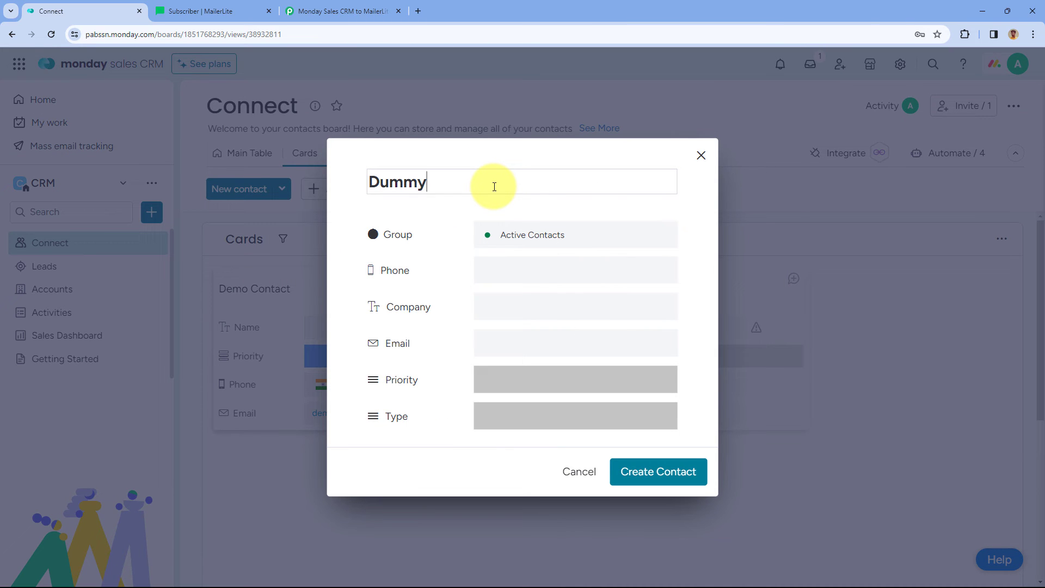
pyautogui.write(' Contact')
pyautogui.click(514, 266)
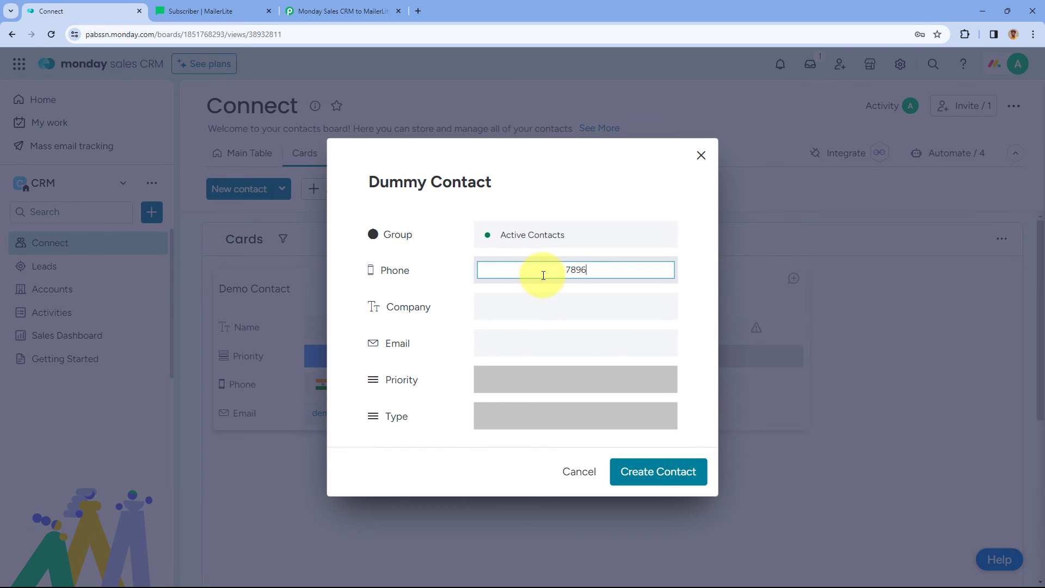
pyautogui.click(542, 308)
pyautogui.click(552, 324)
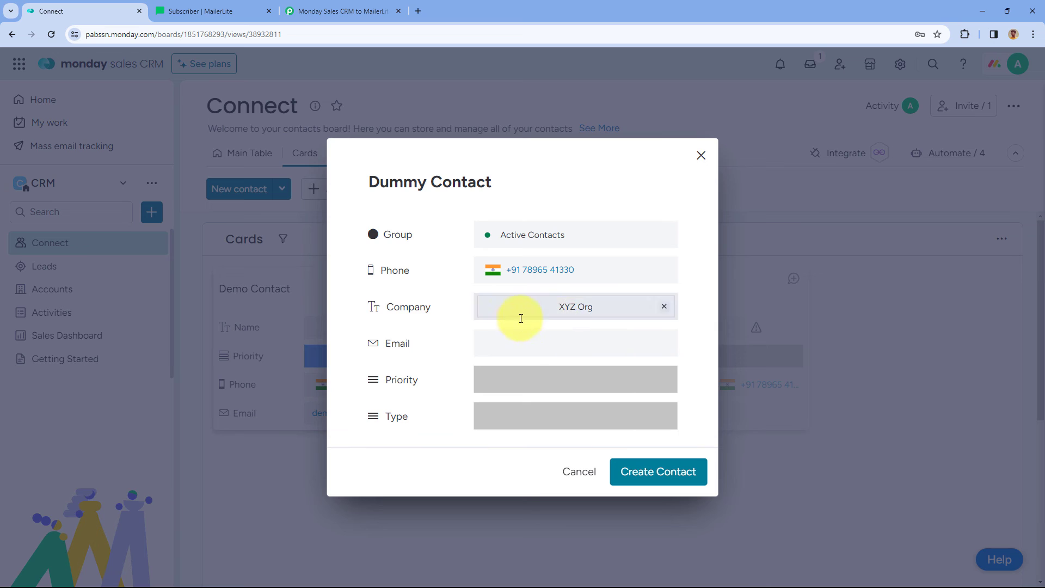
# Add the contact's email, set Priority High and Type Vendor, and create the card.
pyautogui.click(536, 346)
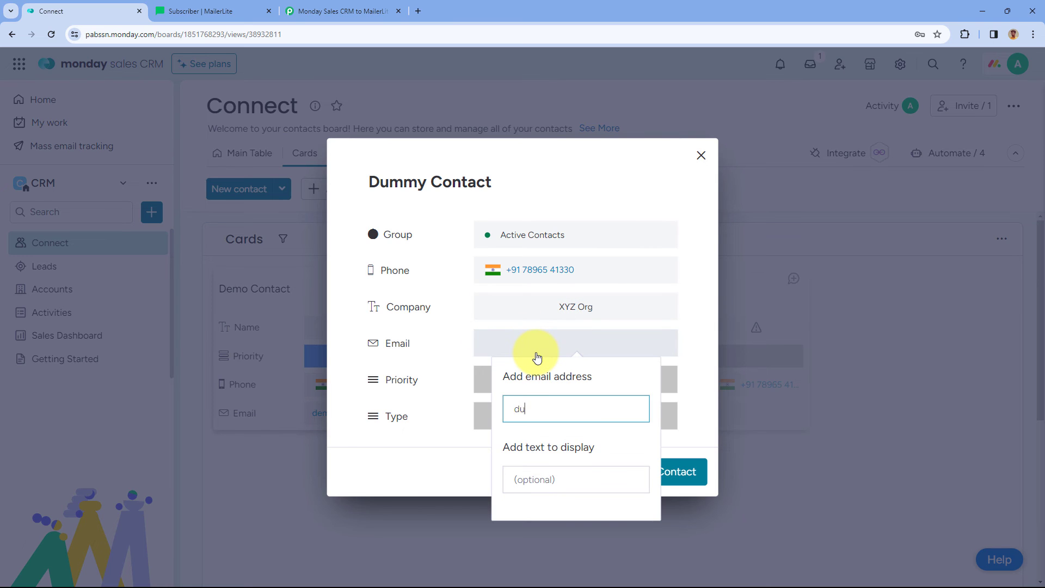
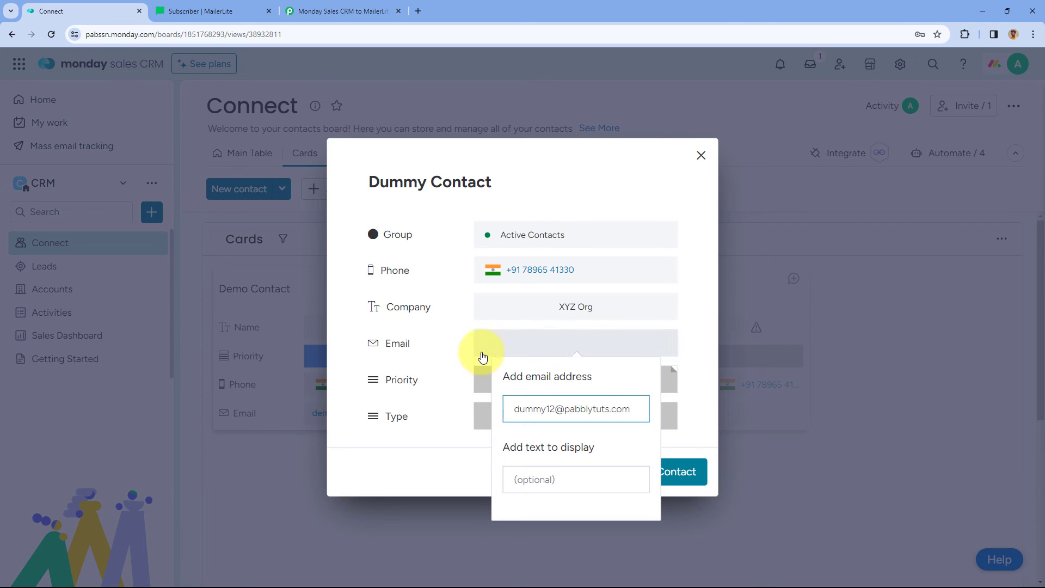
pyautogui.click(482, 382)
pyautogui.click(568, 450)
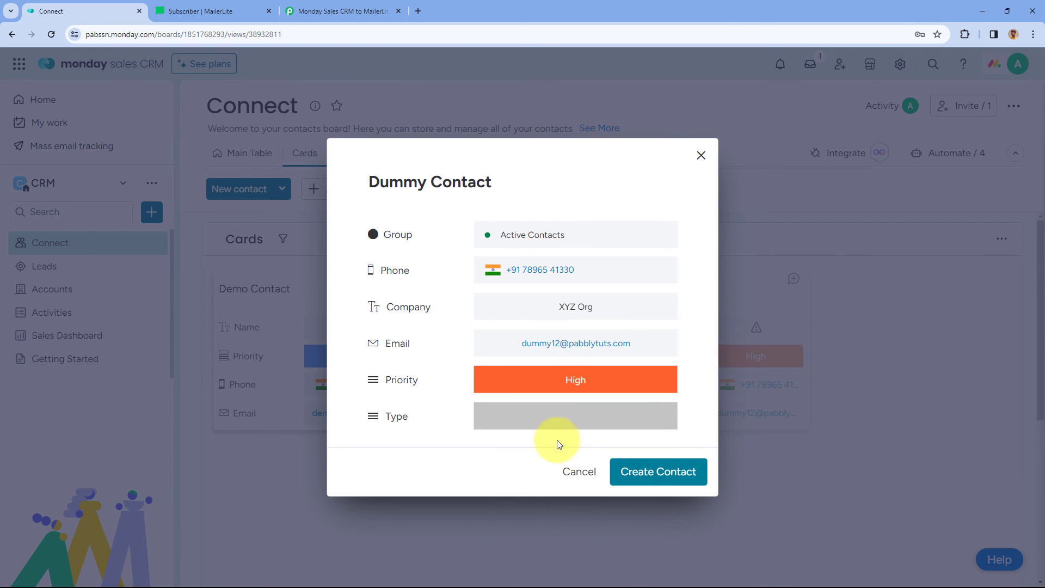
pyautogui.click(551, 423)
pyautogui.click(565, 315)
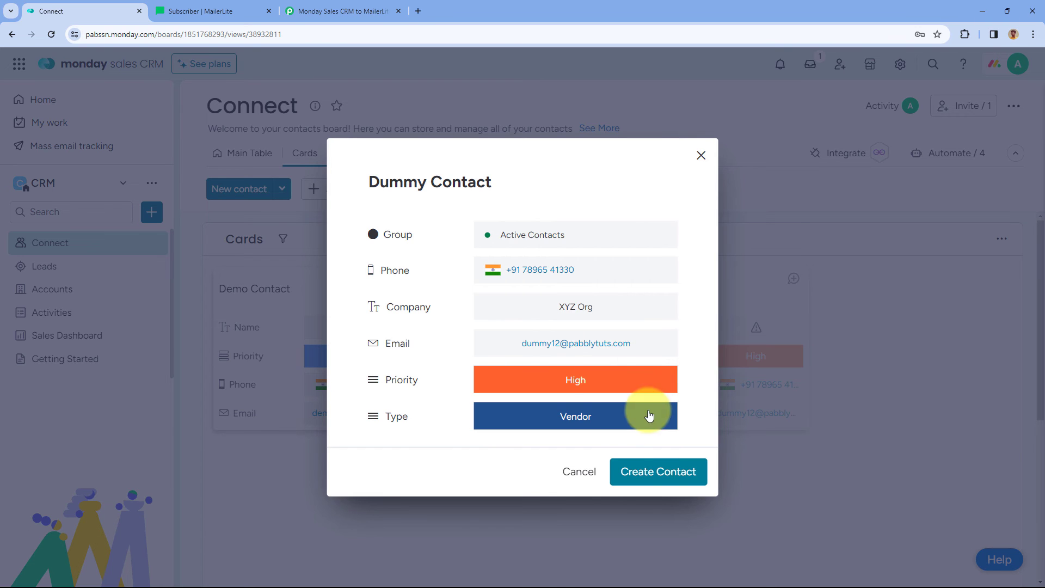
pyautogui.click(659, 473)
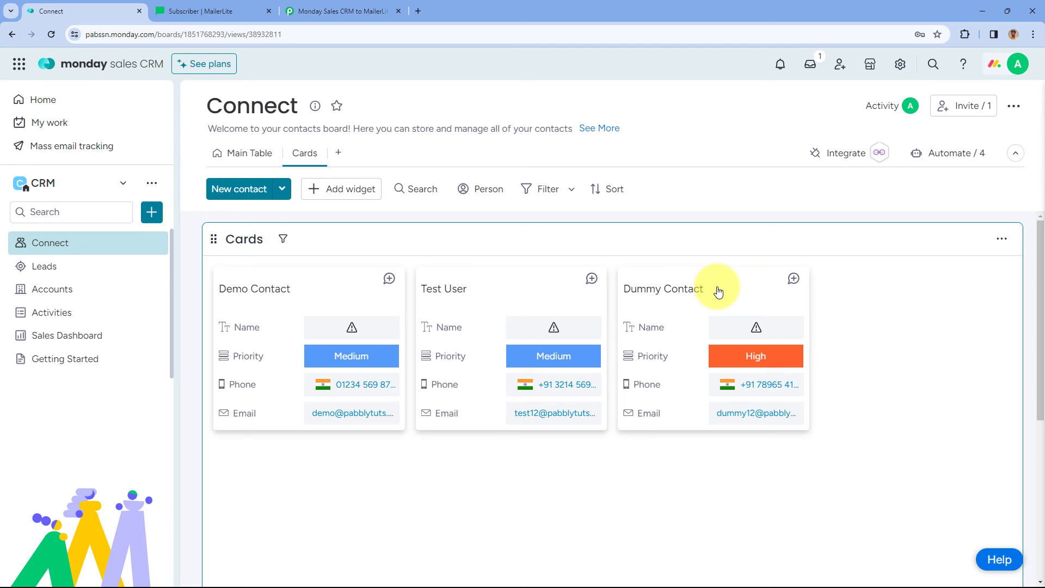
# Open the new Dummy Contact subscriber from MailerLite's Subscribers list.
pyautogui.click(251, 15)
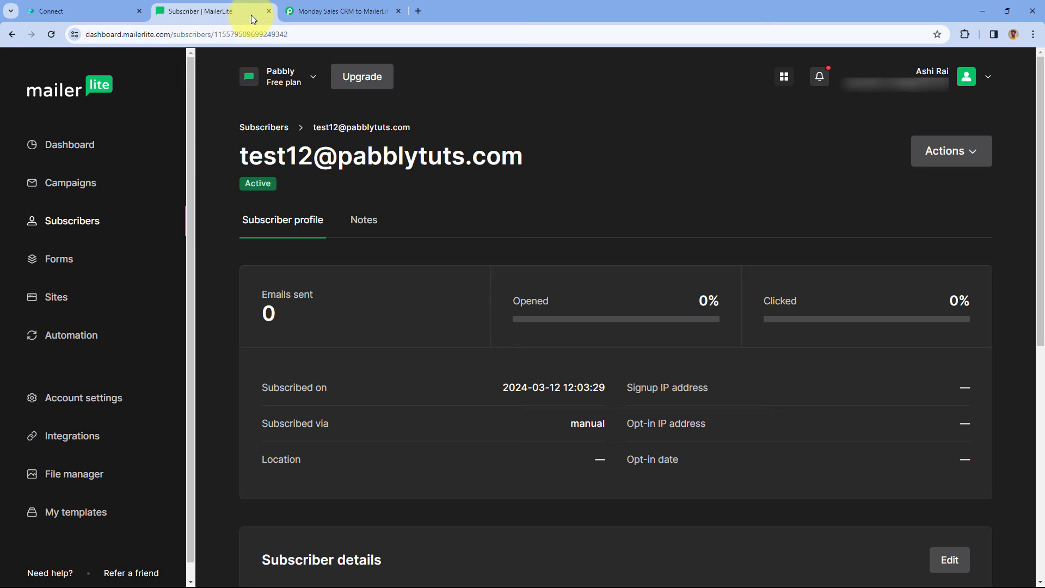
pyautogui.click(81, 221)
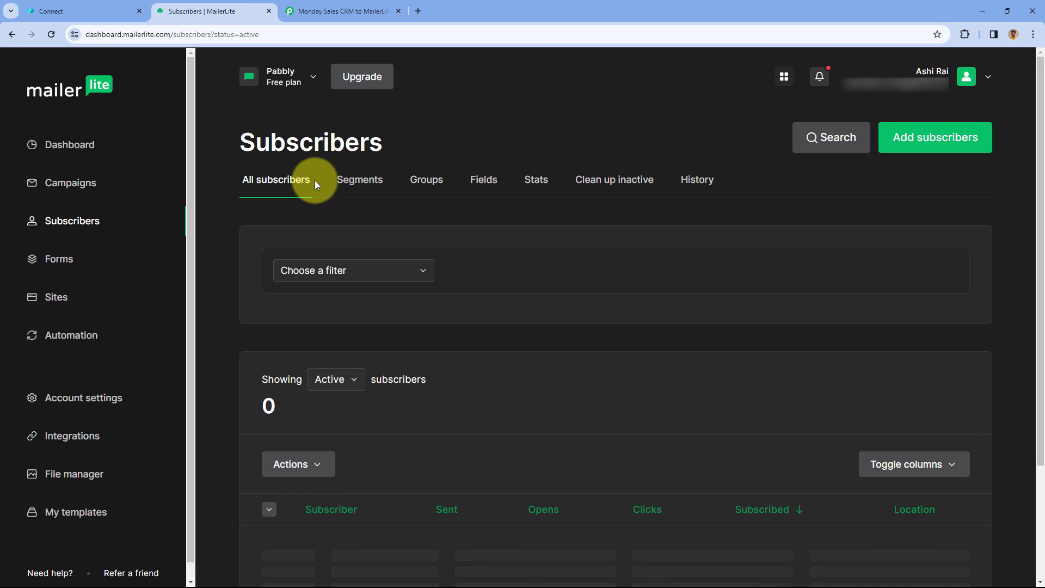
pyautogui.scroll(-3, 312, 272)
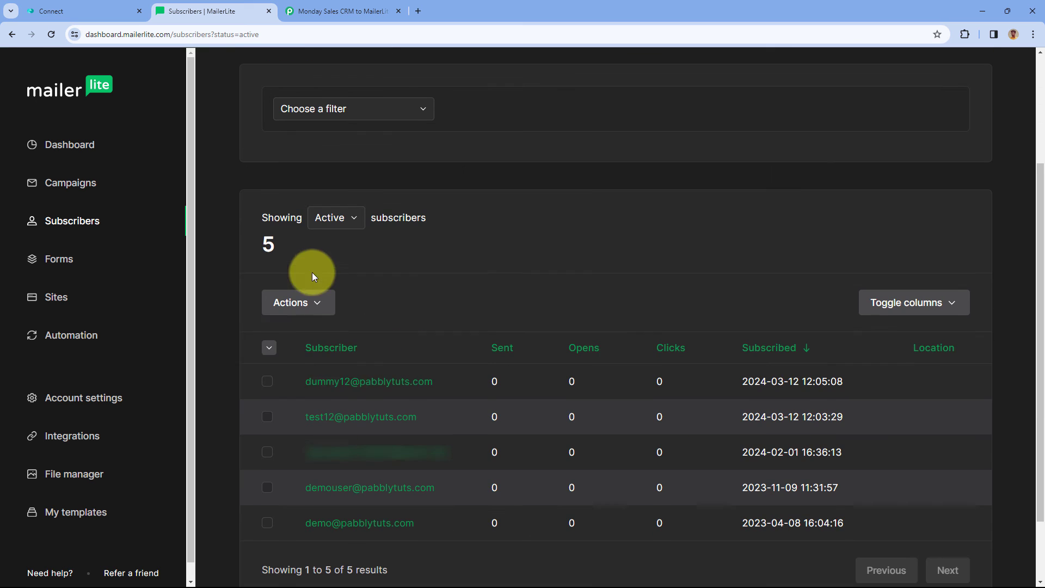
pyautogui.click(361, 381)
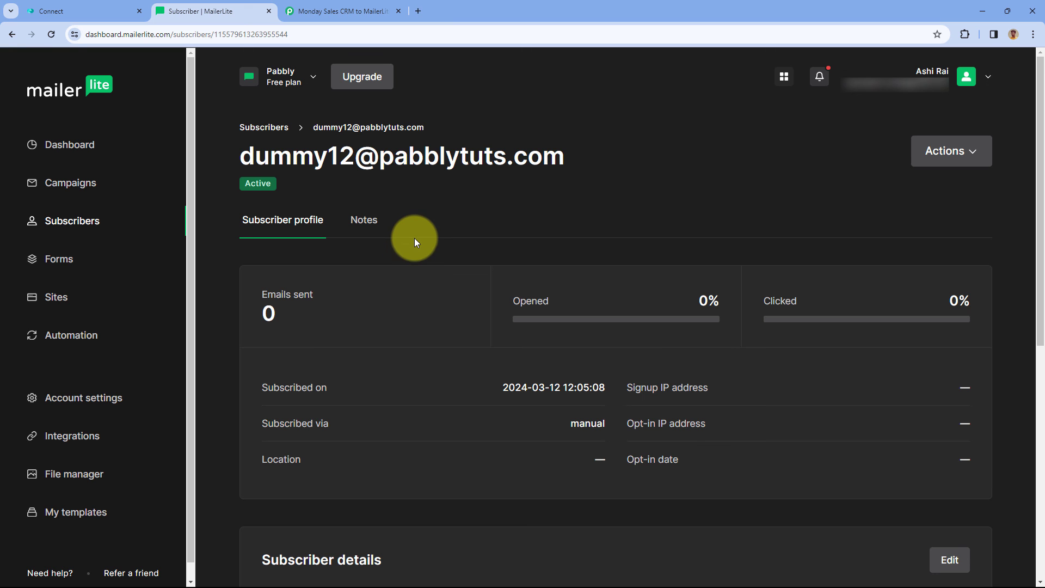
# Confirm the profile's email, name Dummy Contact, Product Deals group, XYZ Org company and phone.
pyautogui.scroll(-6, 439, 226)
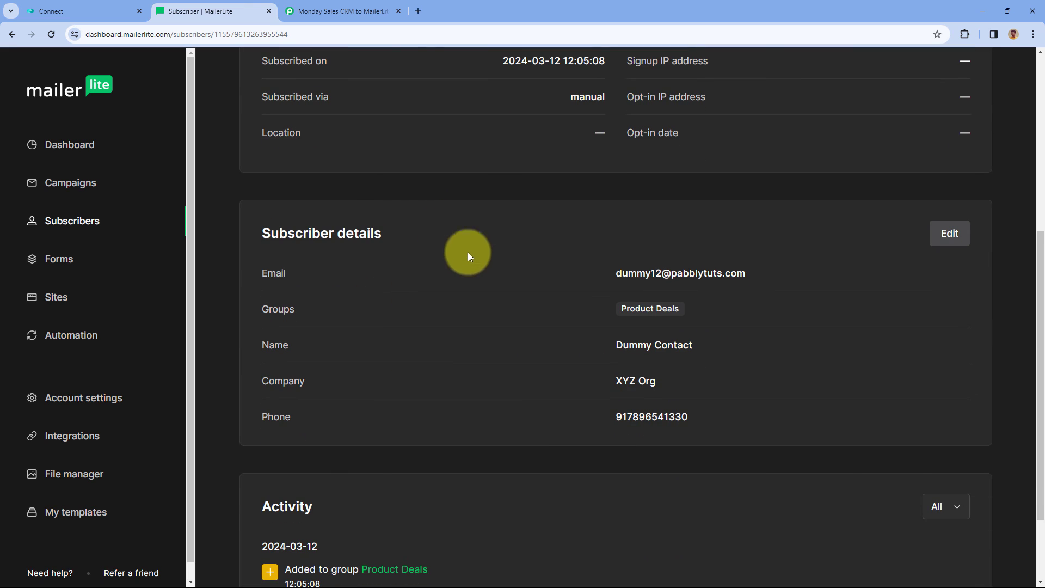
pyautogui.moveTo(768, 277); pyautogui.dragTo(575, 280)
pyautogui.moveTo(702, 343); pyautogui.dragTo(577, 342)
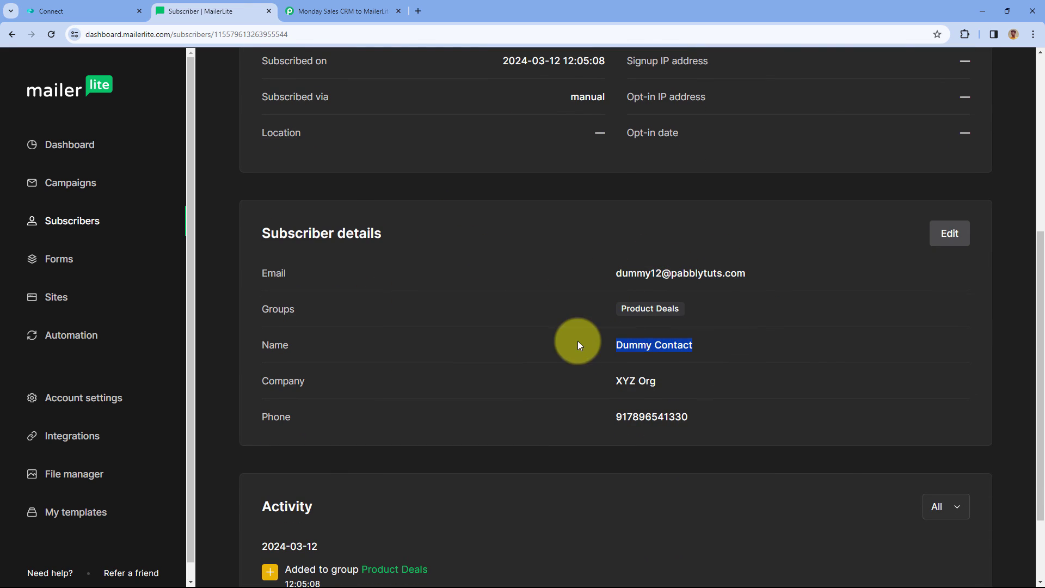
pyautogui.moveTo(717, 311); pyautogui.dragTo(614, 312)
pyautogui.click(658, 381)
pyautogui.moveTo(658, 380); pyautogui.dragTo(612, 381)
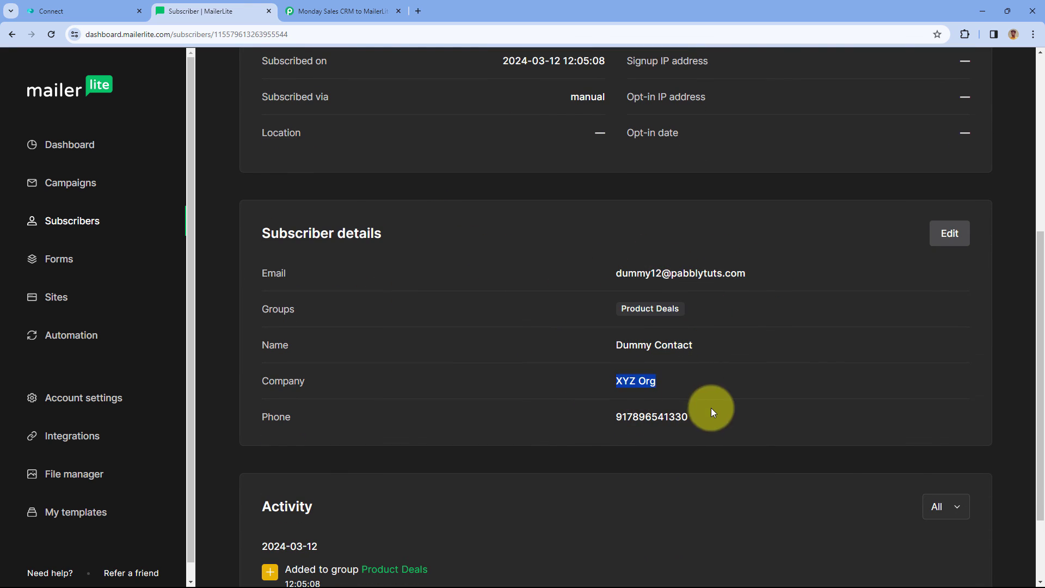
pyautogui.moveTo(710, 408); pyautogui.dragTo(570, 412)
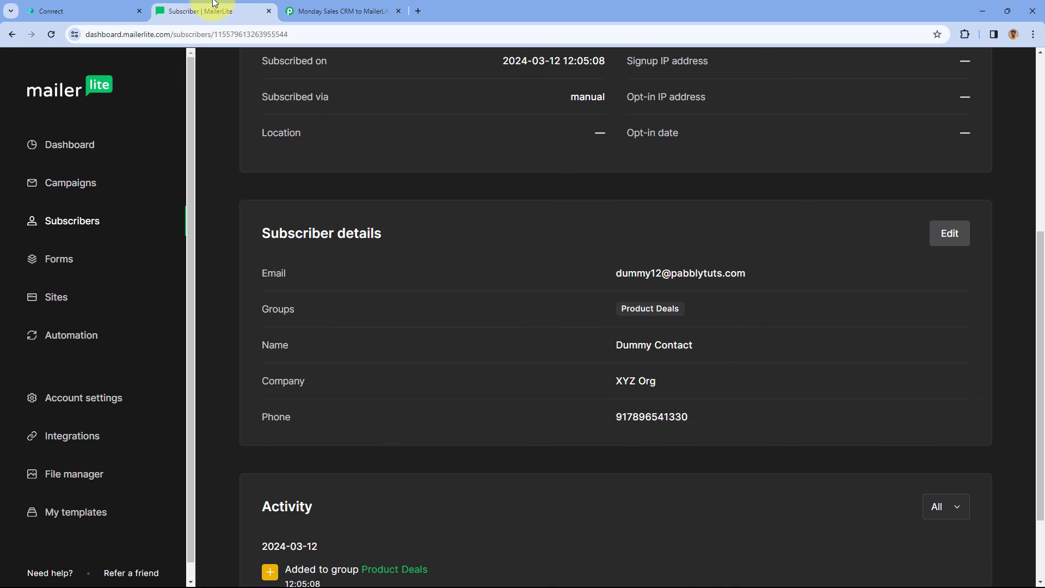
# Go back to the Monday Sales CRM to MailerLite workflow and confirm it is still ON.
pyautogui.click(340, 11)
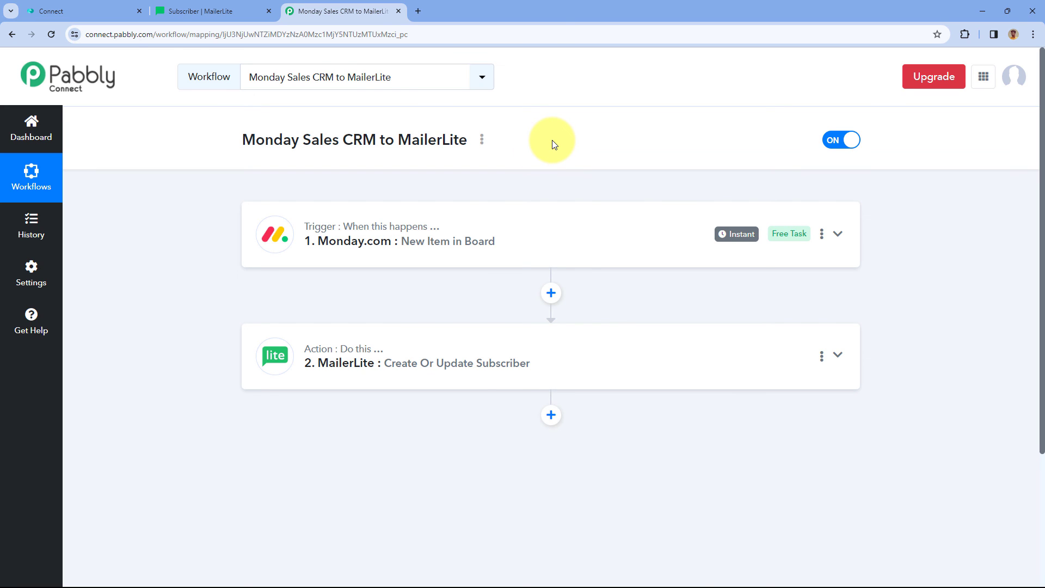
pyautogui.scroll(-1, 439, 406)
pyautogui.scroll(1, 583, 345)
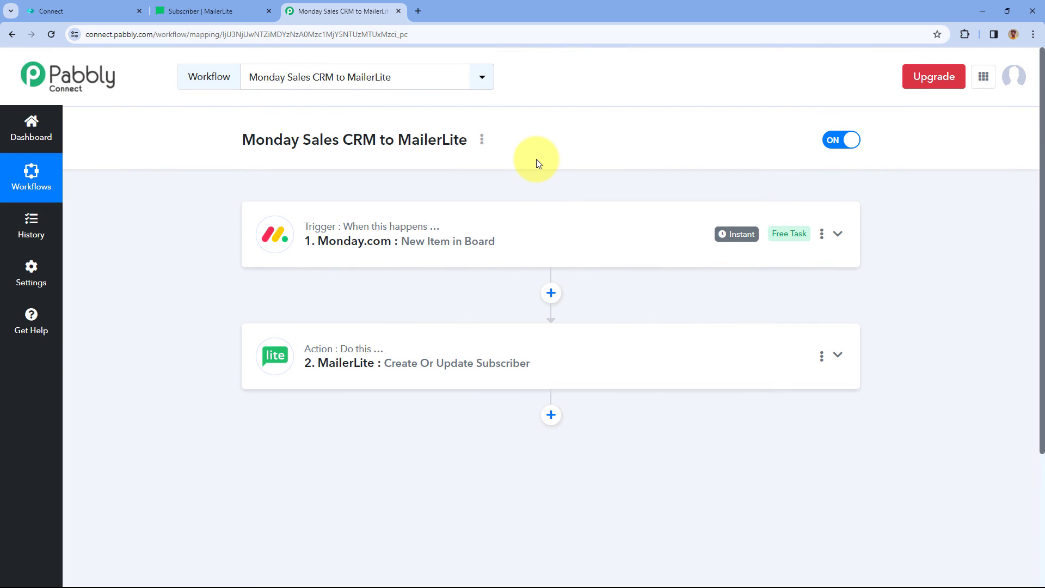